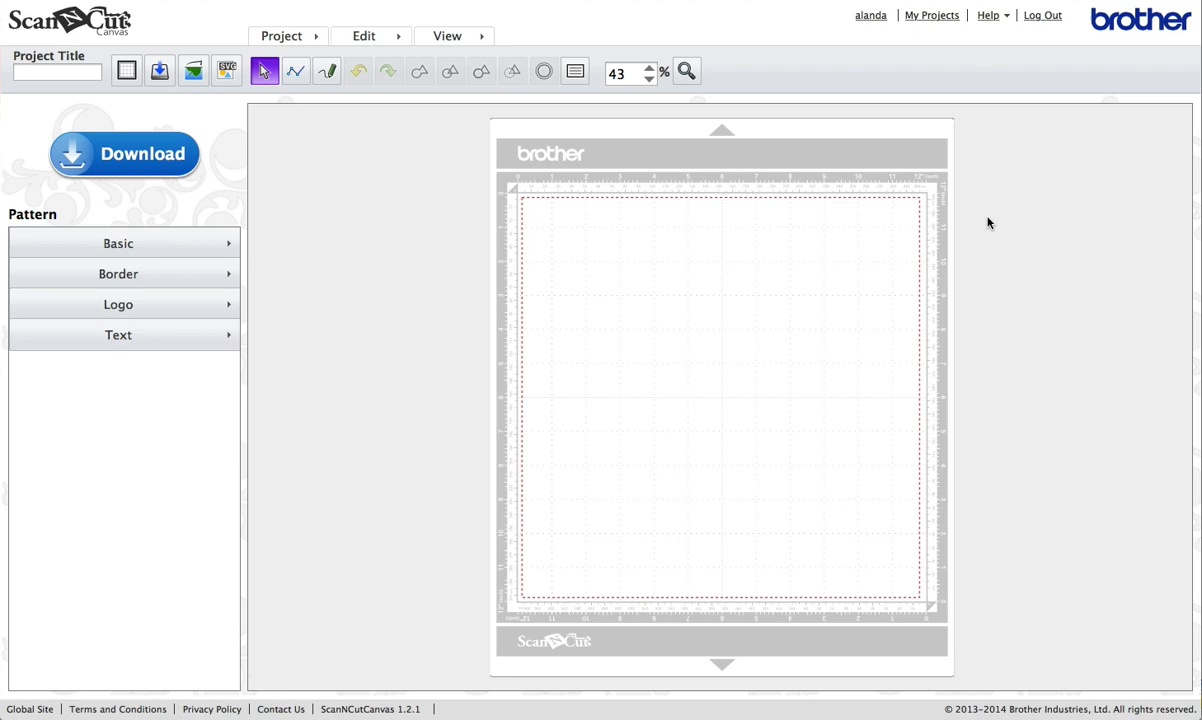
scroll(989, 223, "right", 1)
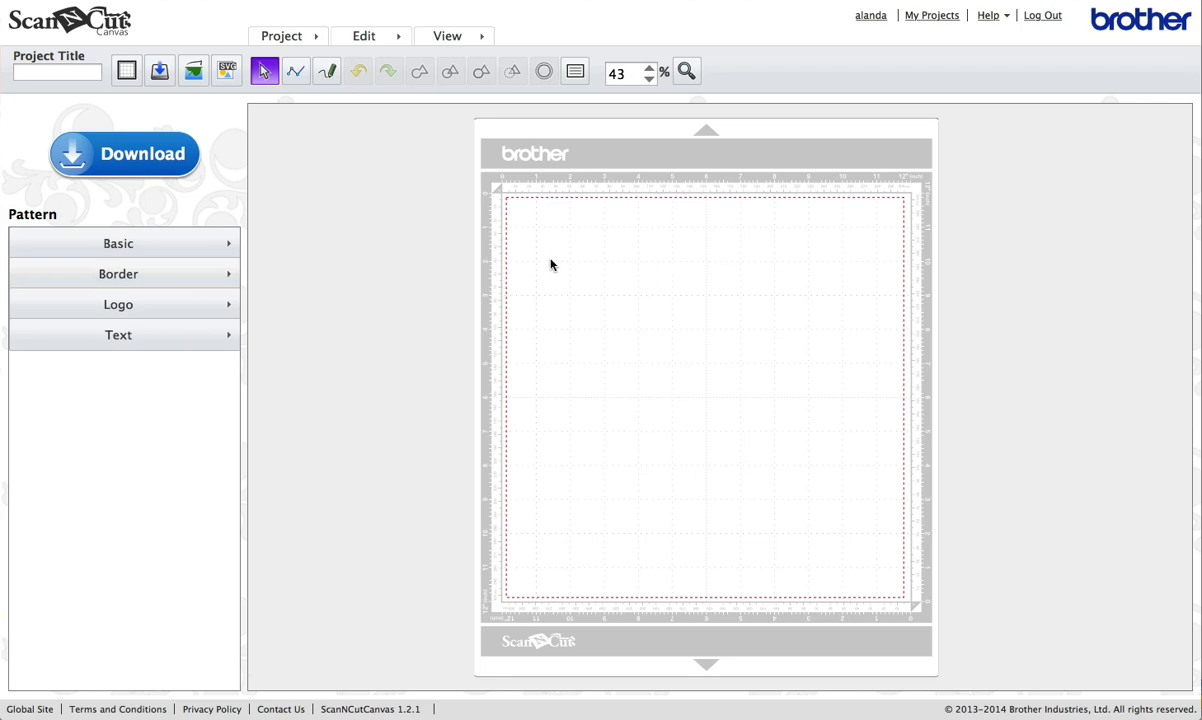
scroll(551, 265, "down", 3)
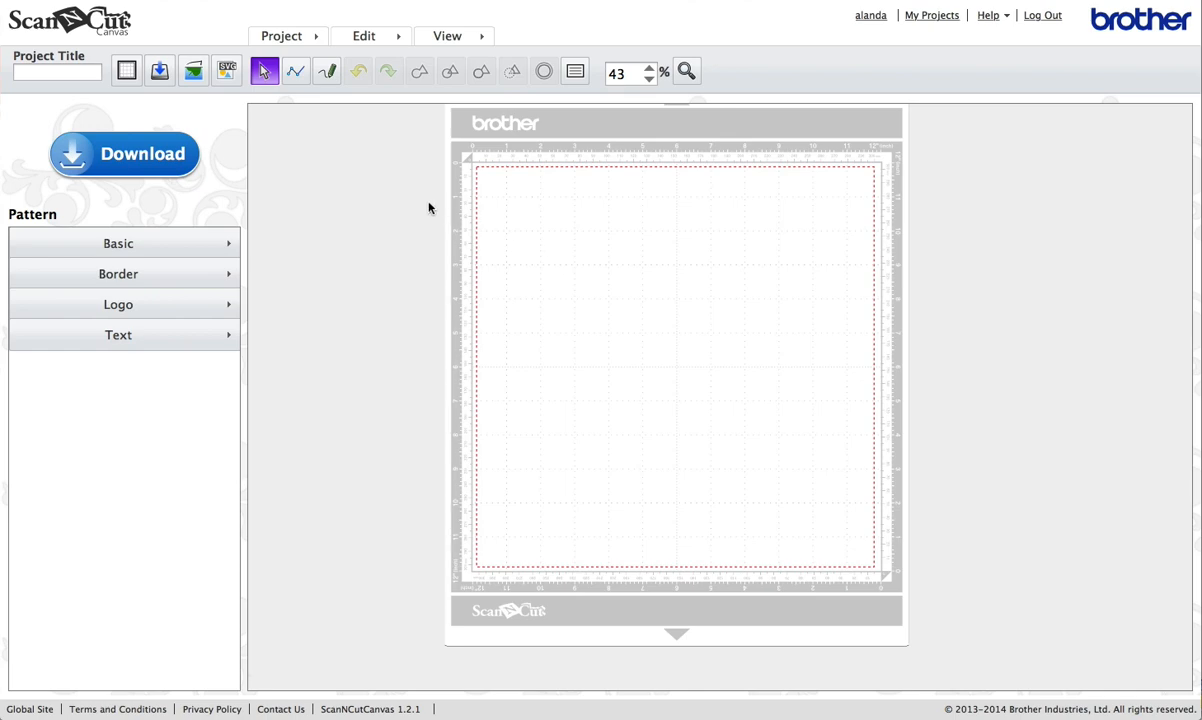
Choose the Path tool for straight lines and place a first anchor point on the mat
left_click(296, 74)
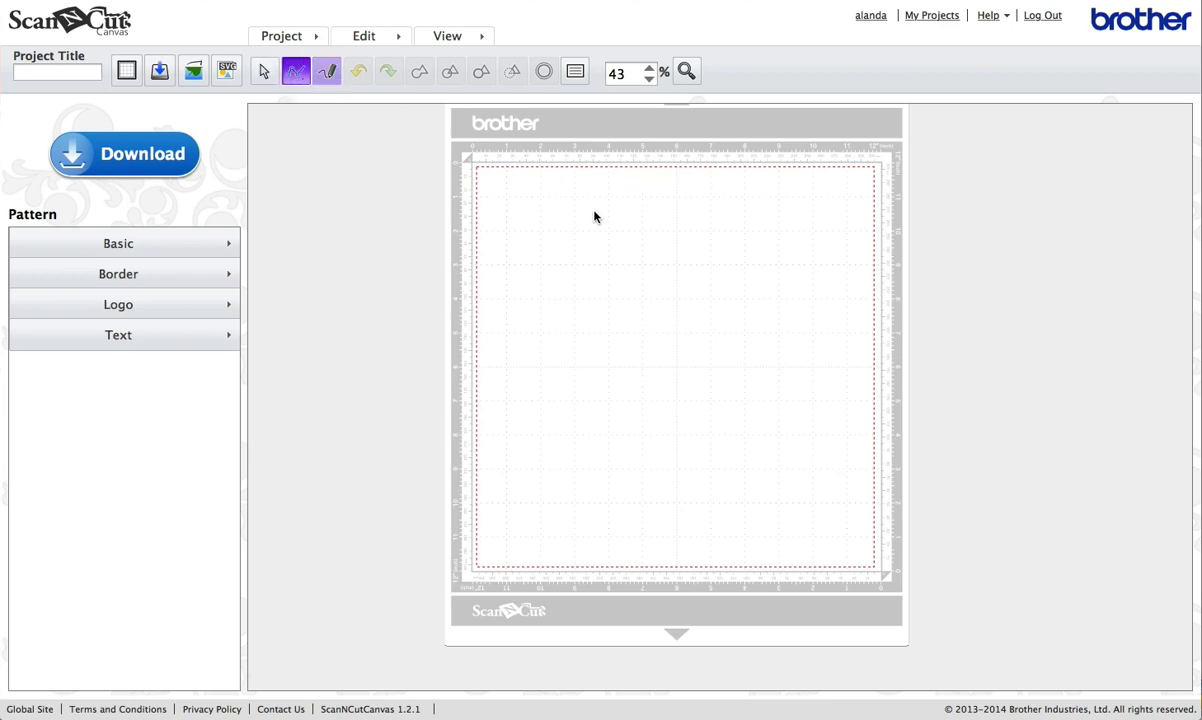
left_click(635, 220)
right_click(638, 220)
Magnify the mat view step by step up to 350%
left_click(649, 68)
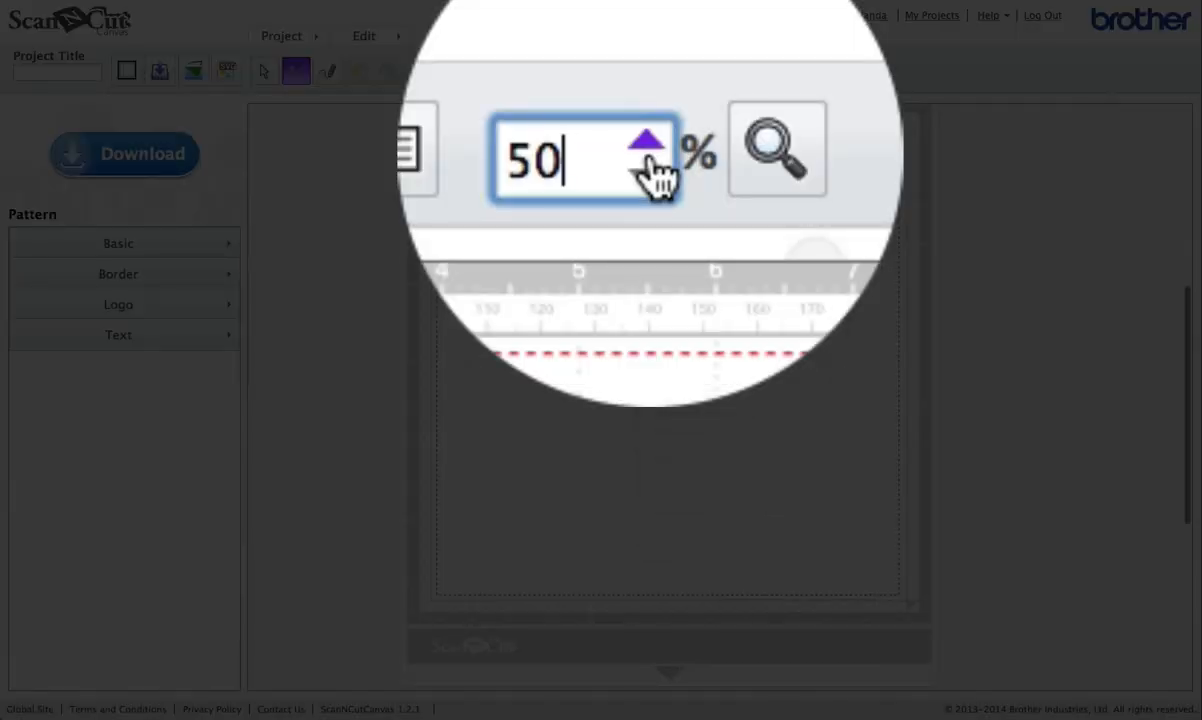
left_click(649, 68)
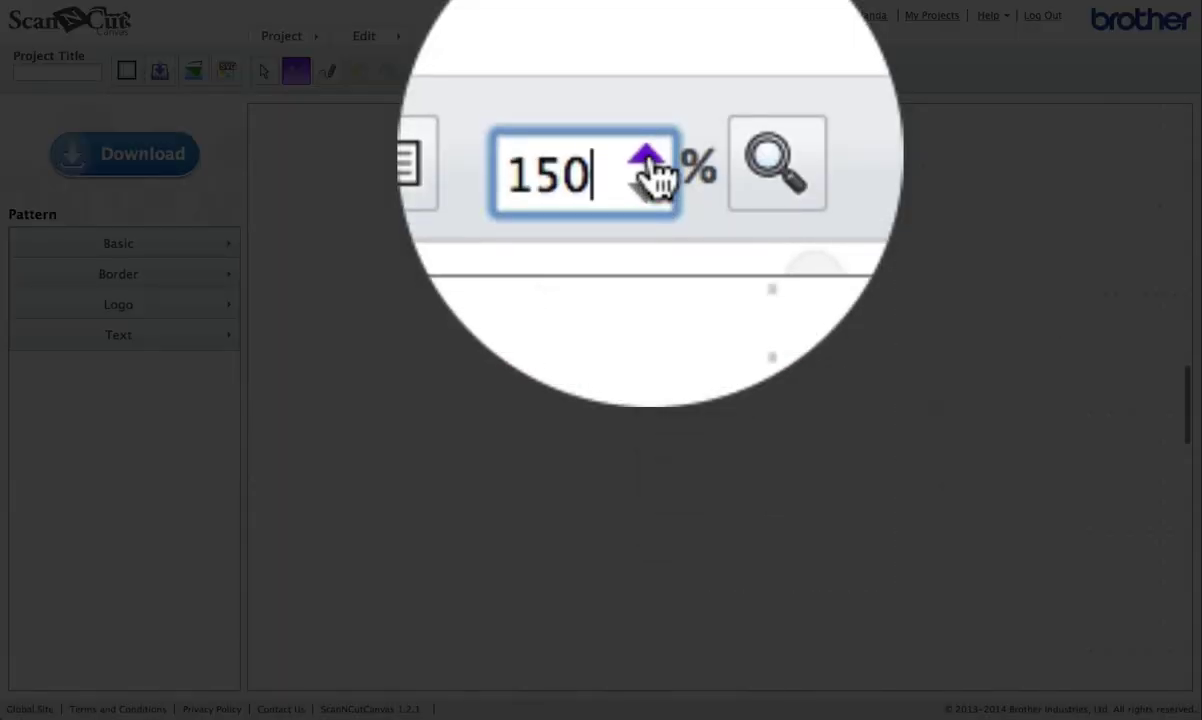
left_click(648, 158)
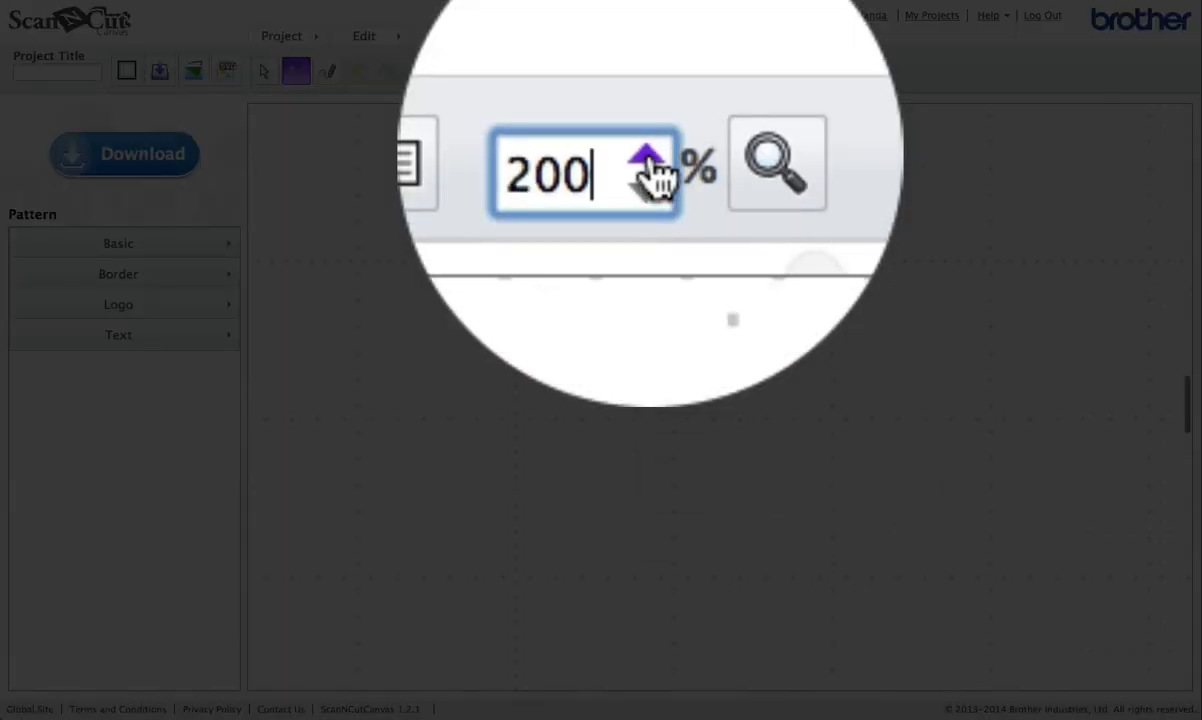
left_click(648, 158)
left_click(648, 158)
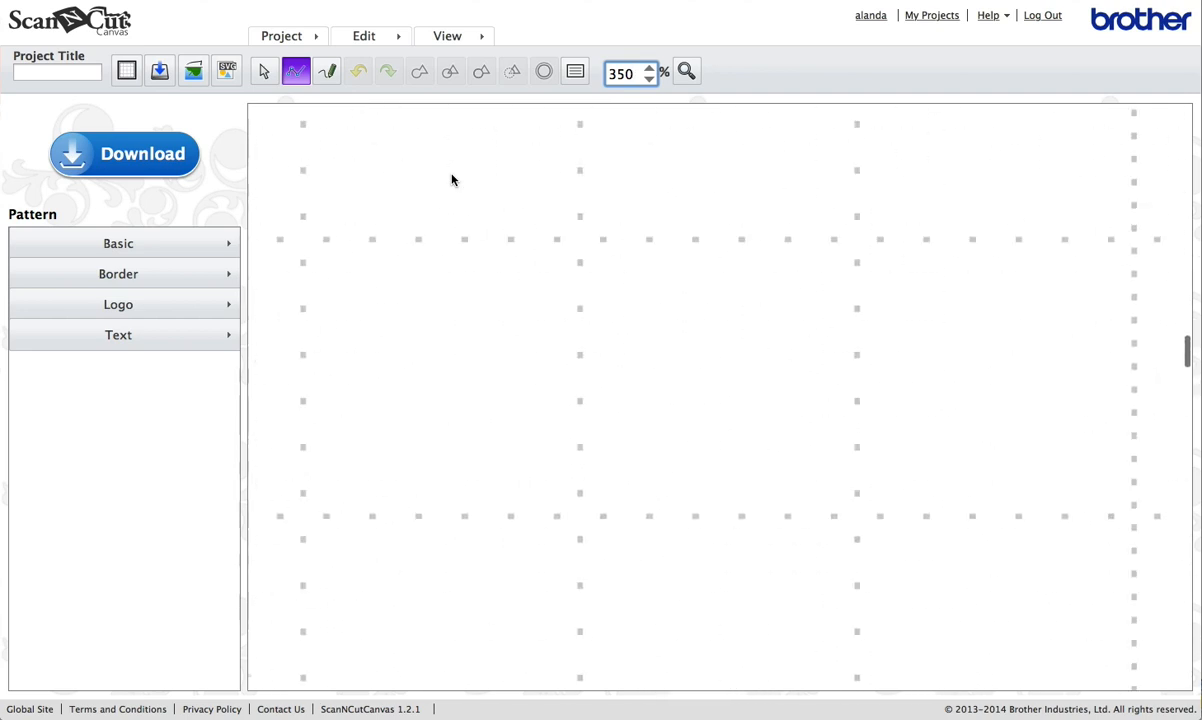
scroll(452, 180, "up", 5)
scroll(452, 180, "left", 4)
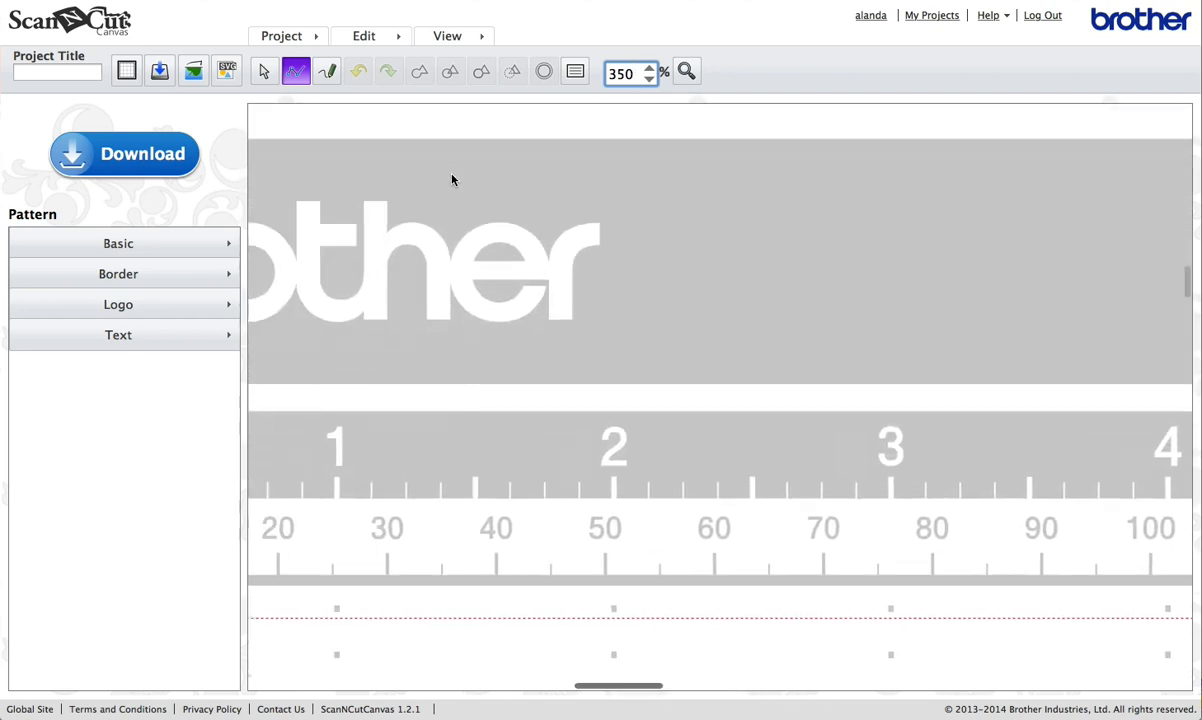
scroll(452, 180, "down", 4)
scroll(452, 180, "left", 3)
scroll(452, 180, "down", 2)
scroll(452, 180, "down", 3)
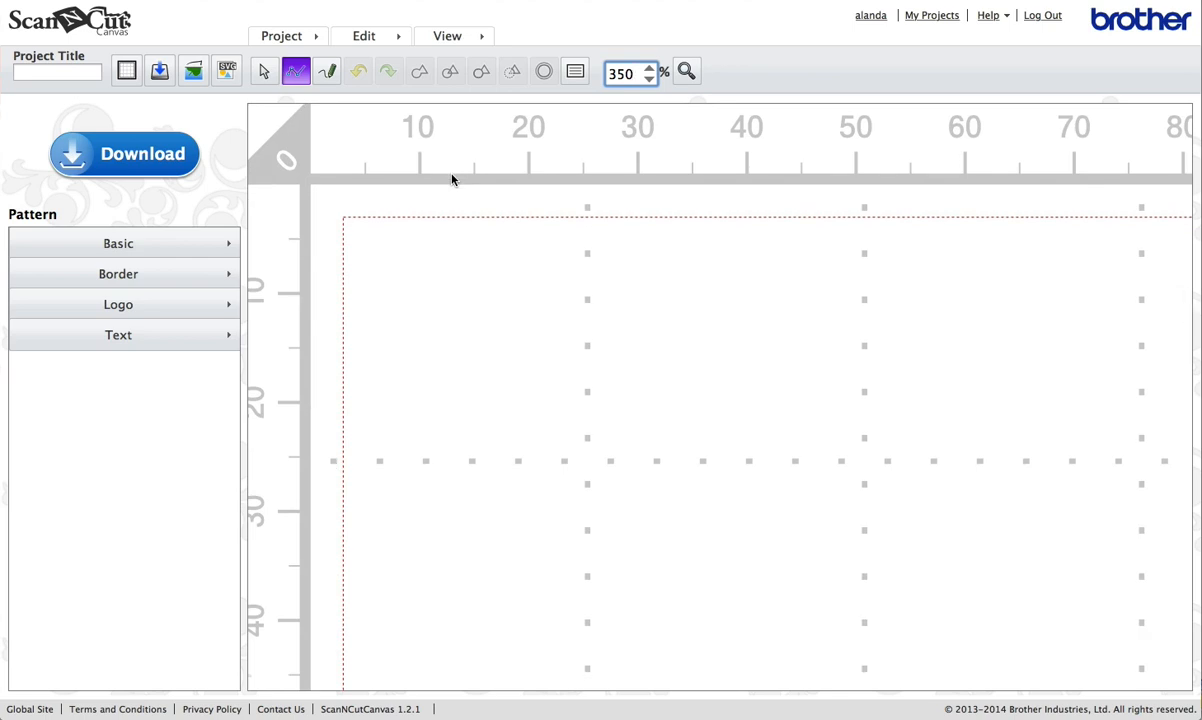
scroll(447, 288, "down", 1)
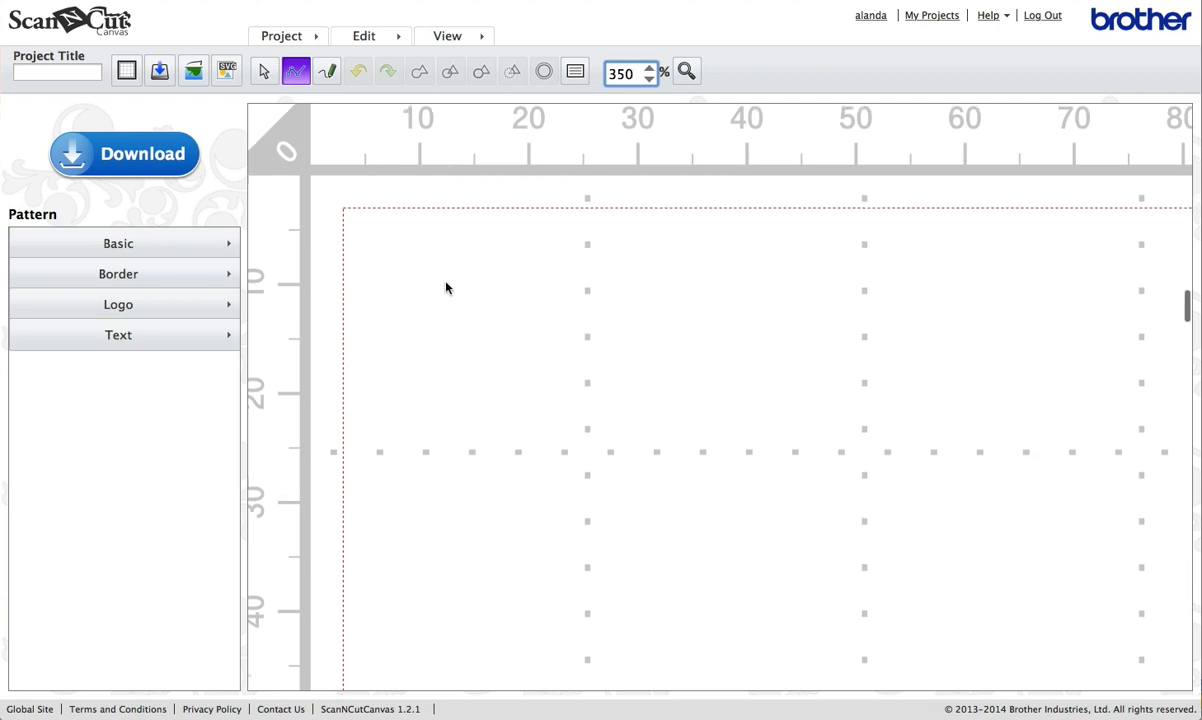
scroll(447, 288, "down", 1)
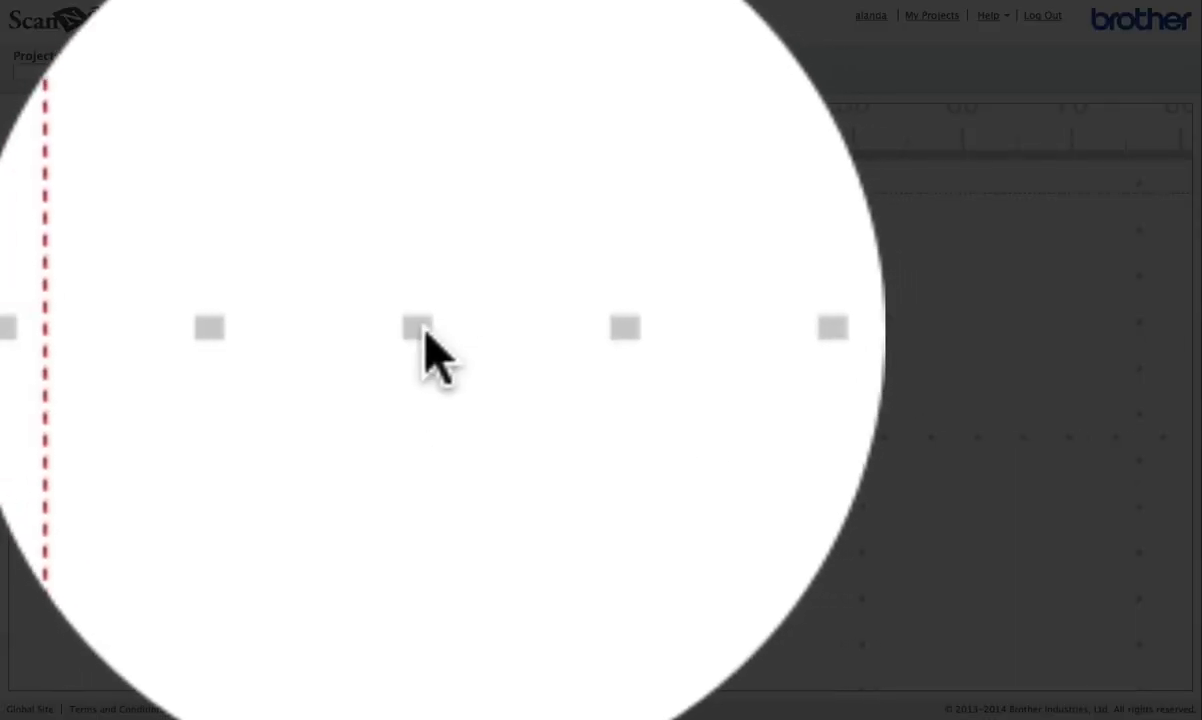
Draw a short 0.17 inch horizontal line segment near the mat's left edge
left_click(422, 330)
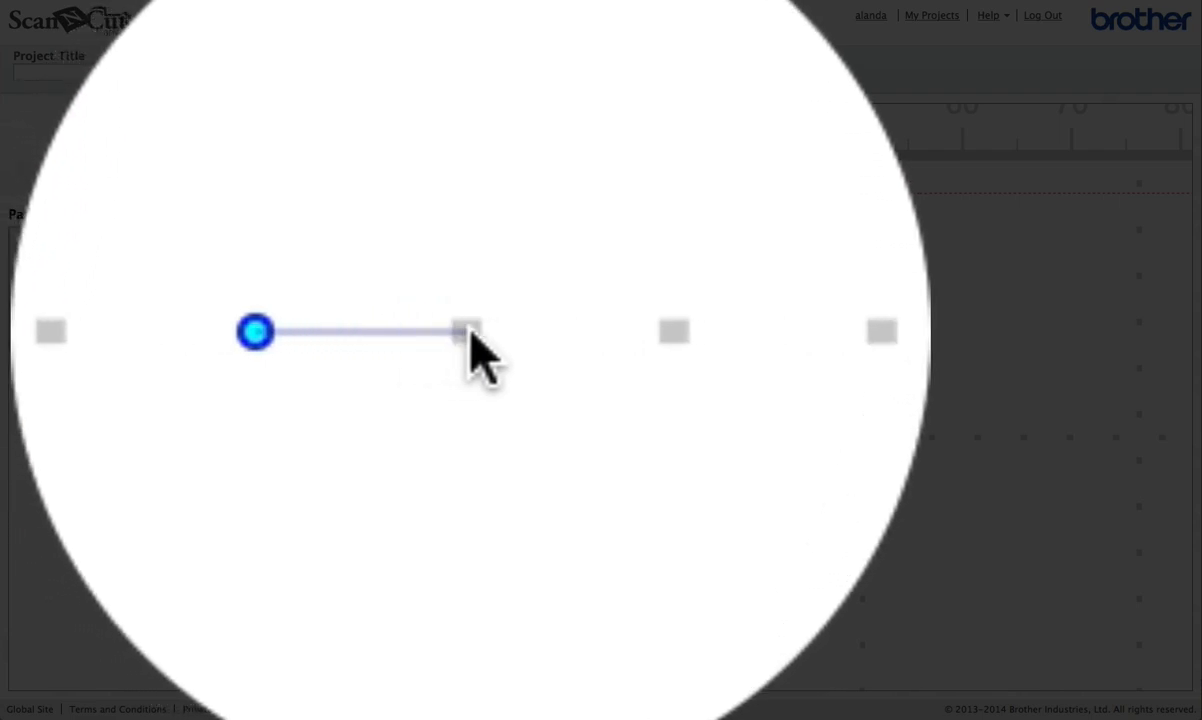
left_click(470, 332)
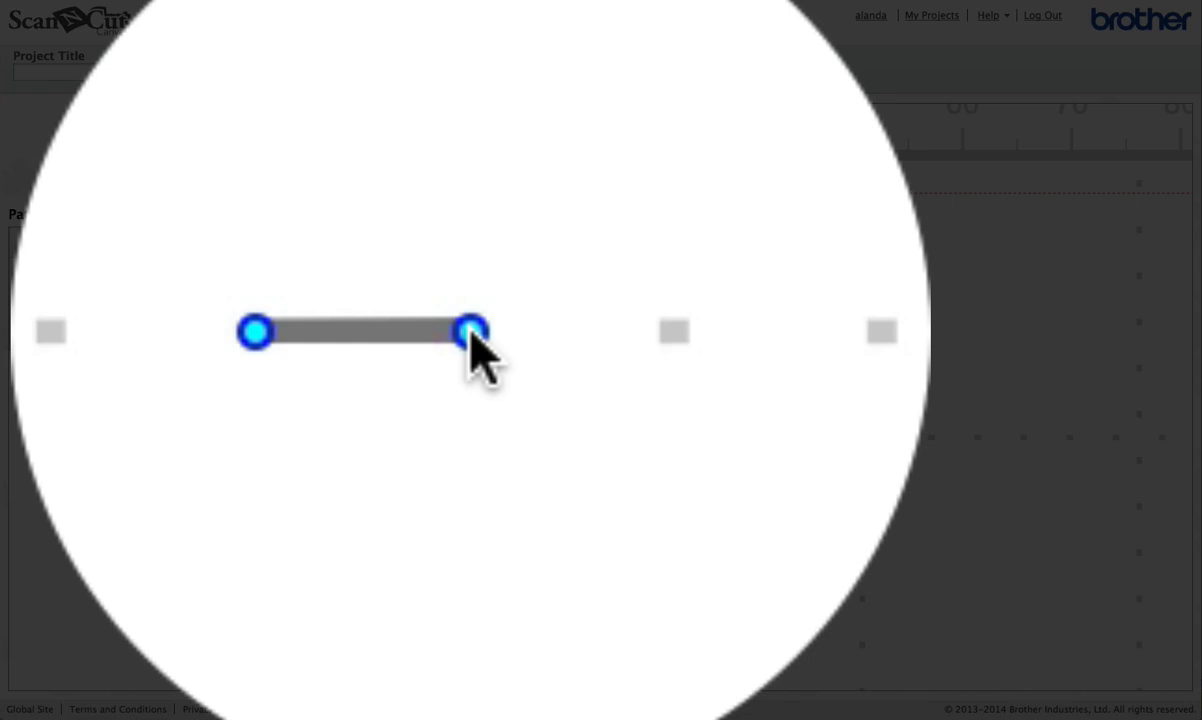
double_click(472, 345)
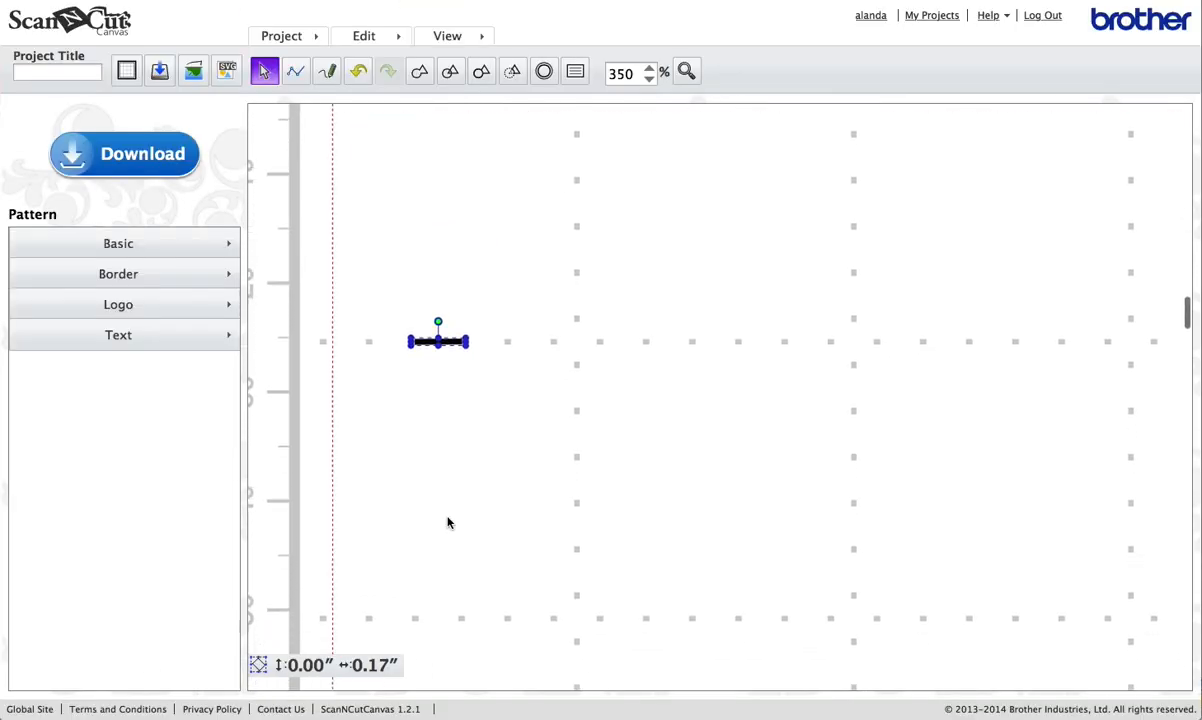
Duplicate the short line and position the copy beside it in the same row
right_click(438, 342)
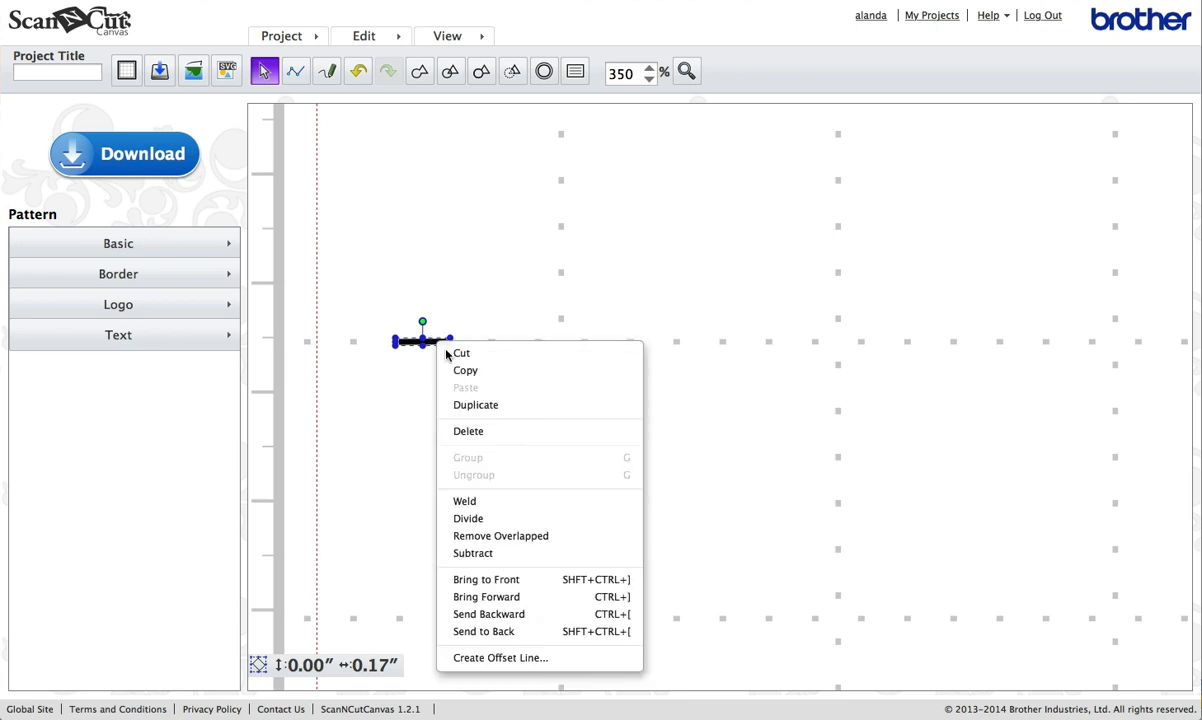
left_click(480, 406)
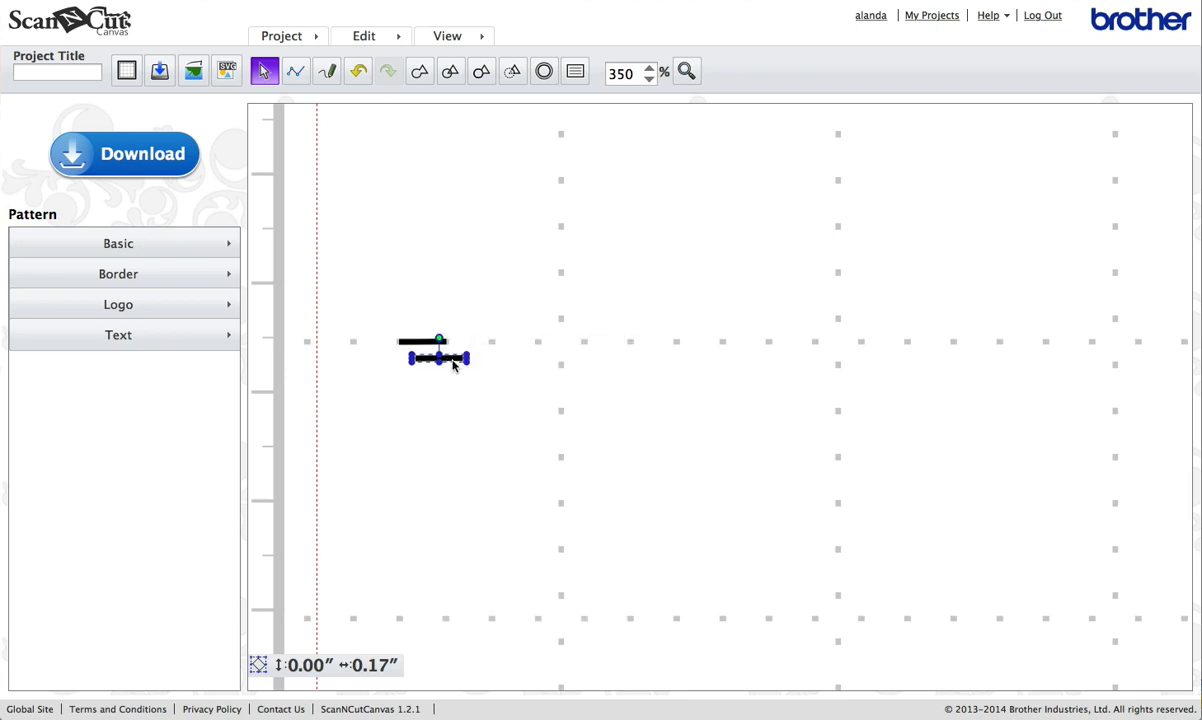
mouse_move(450, 358)
left_mouse_down()
mouse_move(515, 361)
mouse_move(515, 372)
left_mouse_up()
left_click_drag(498, 372, 527, 343)
left_click(510, 372)
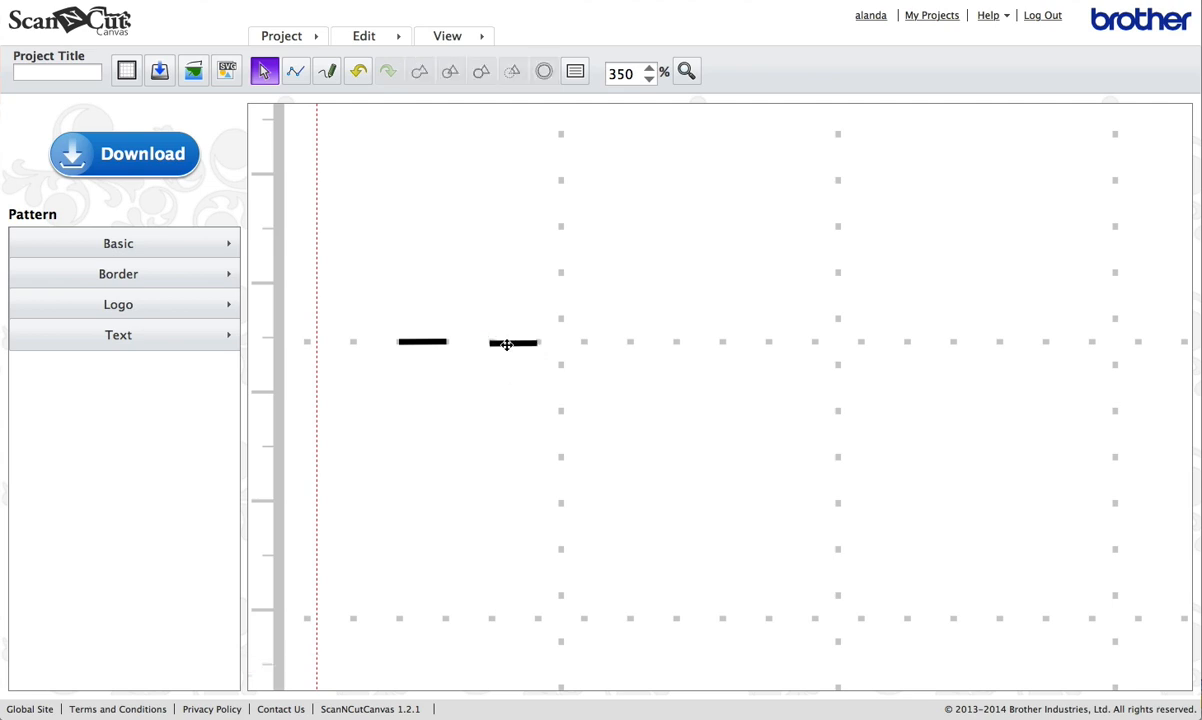
left_click(507, 345)
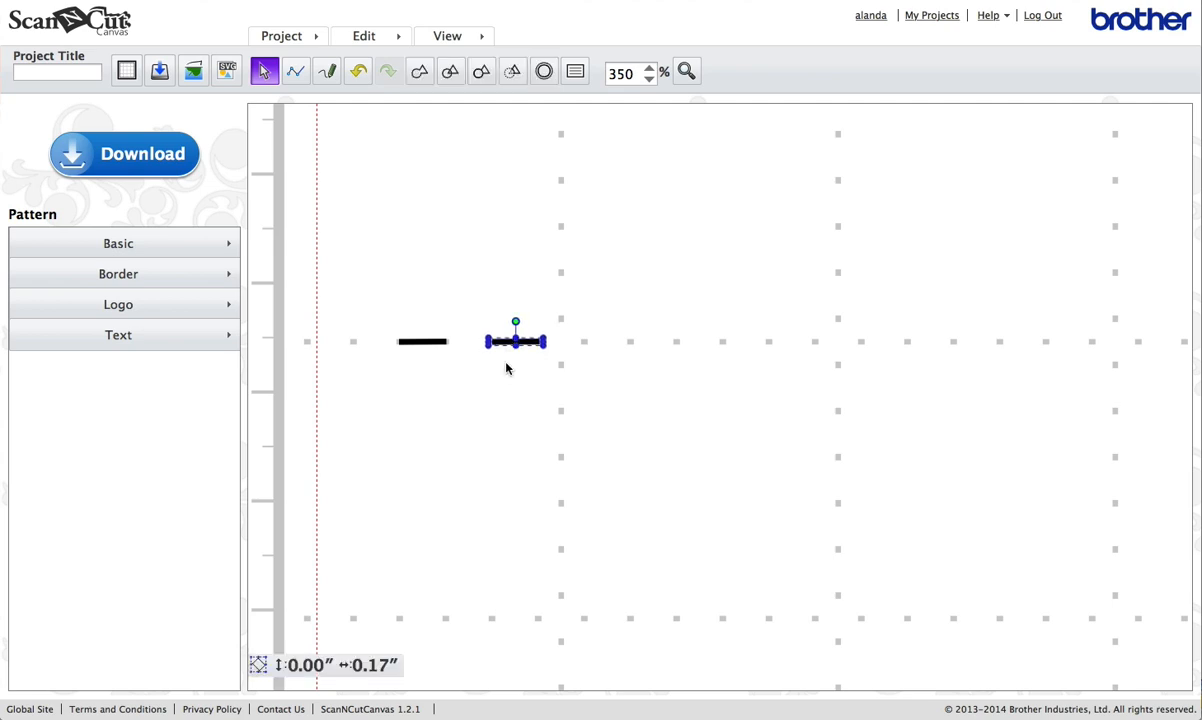
left_click(503, 383)
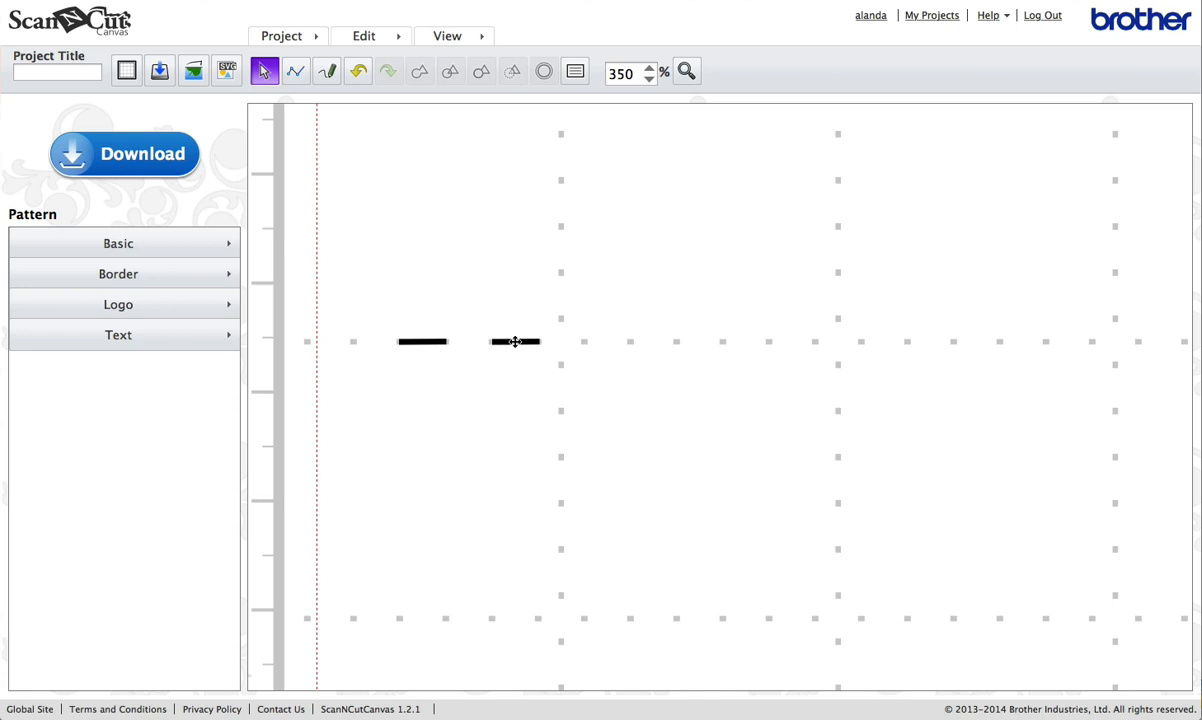
left_click(515, 342)
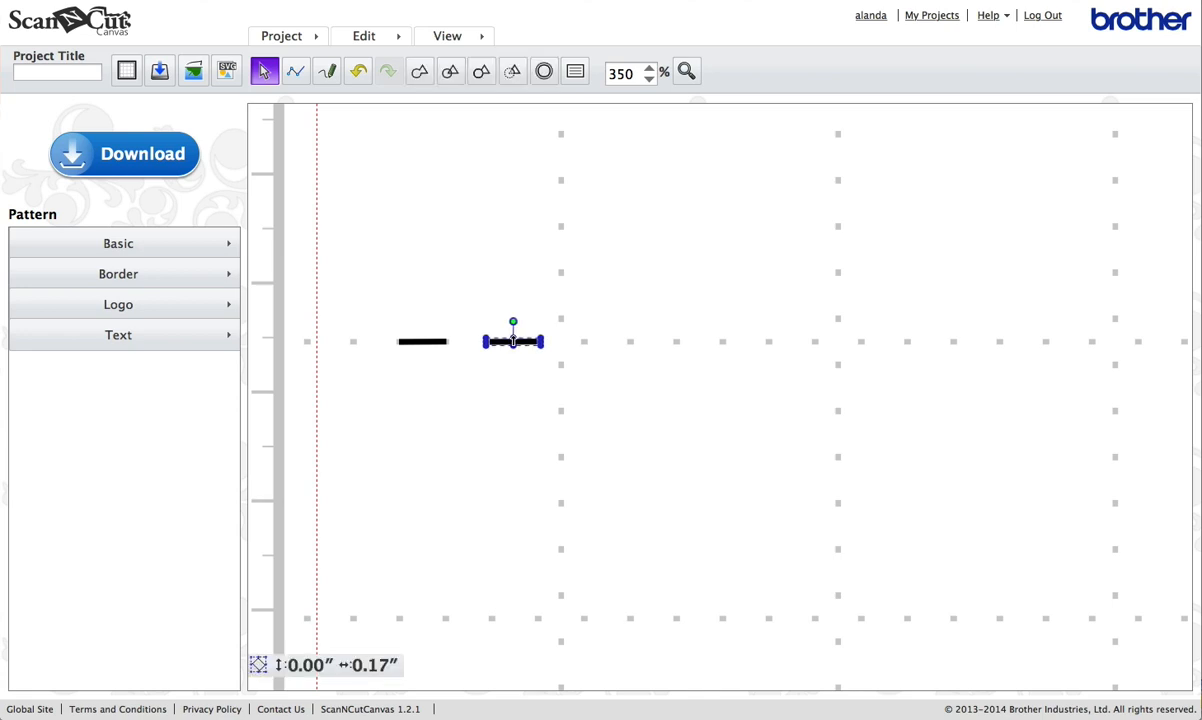
left_click(491, 390)
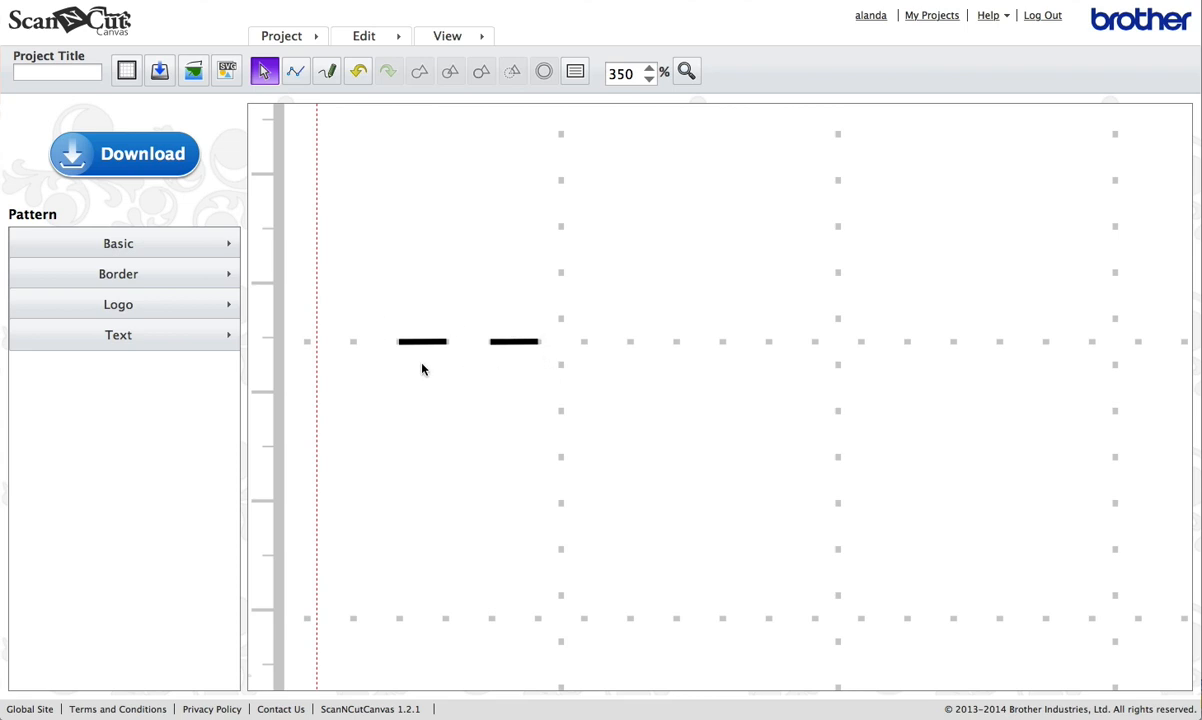
Duplicate the pair of dashes and place the copies to continue the row rightward
left_click_drag(381, 325, 557, 377)
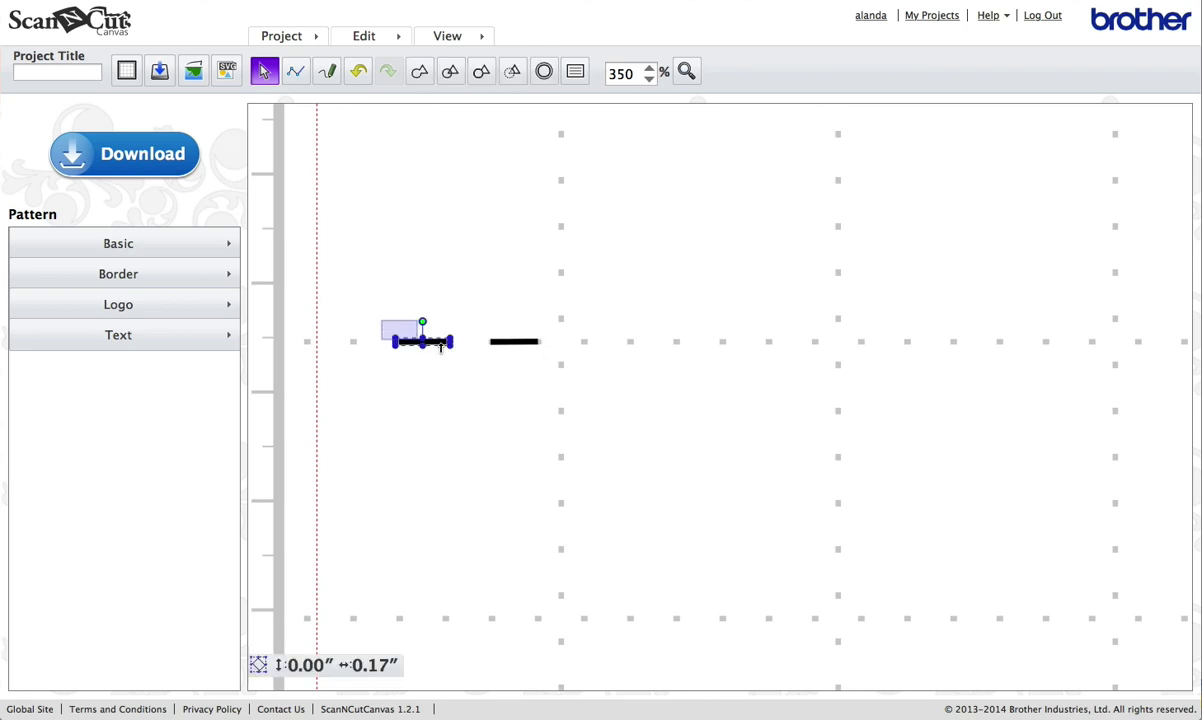
right_click(528, 344)
left_click(567, 406)
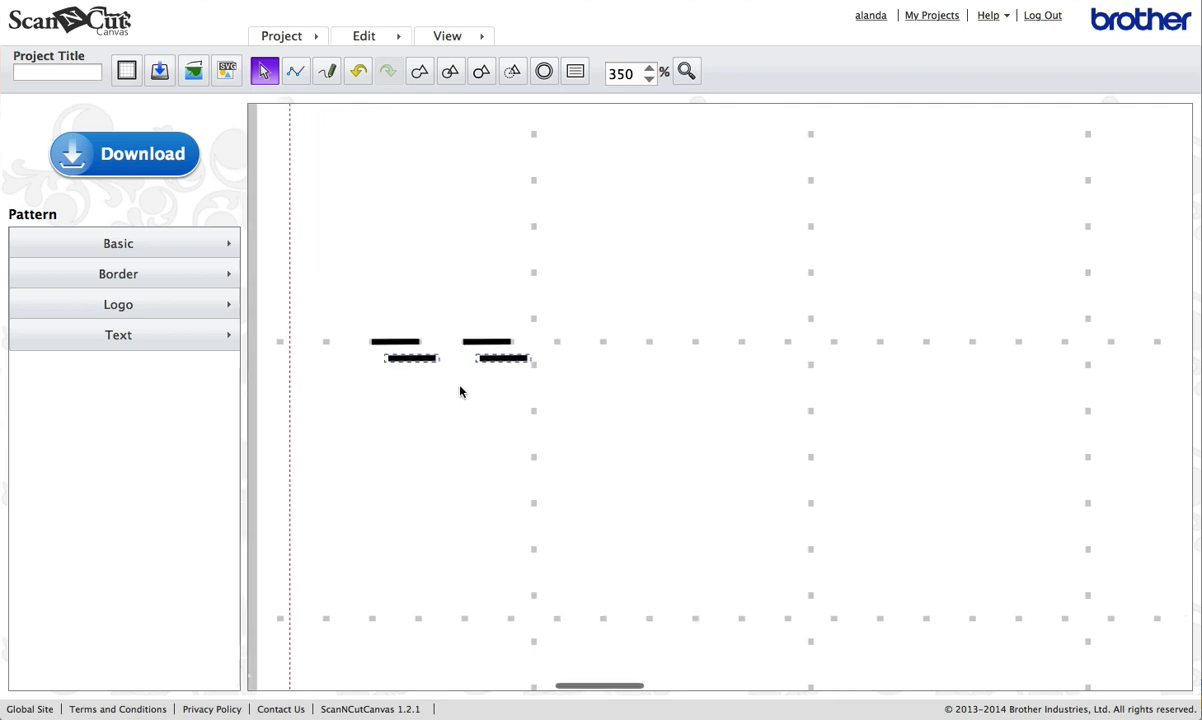
scroll(460, 390, "right", 3)
left_click_drag(410, 359, 580, 343)
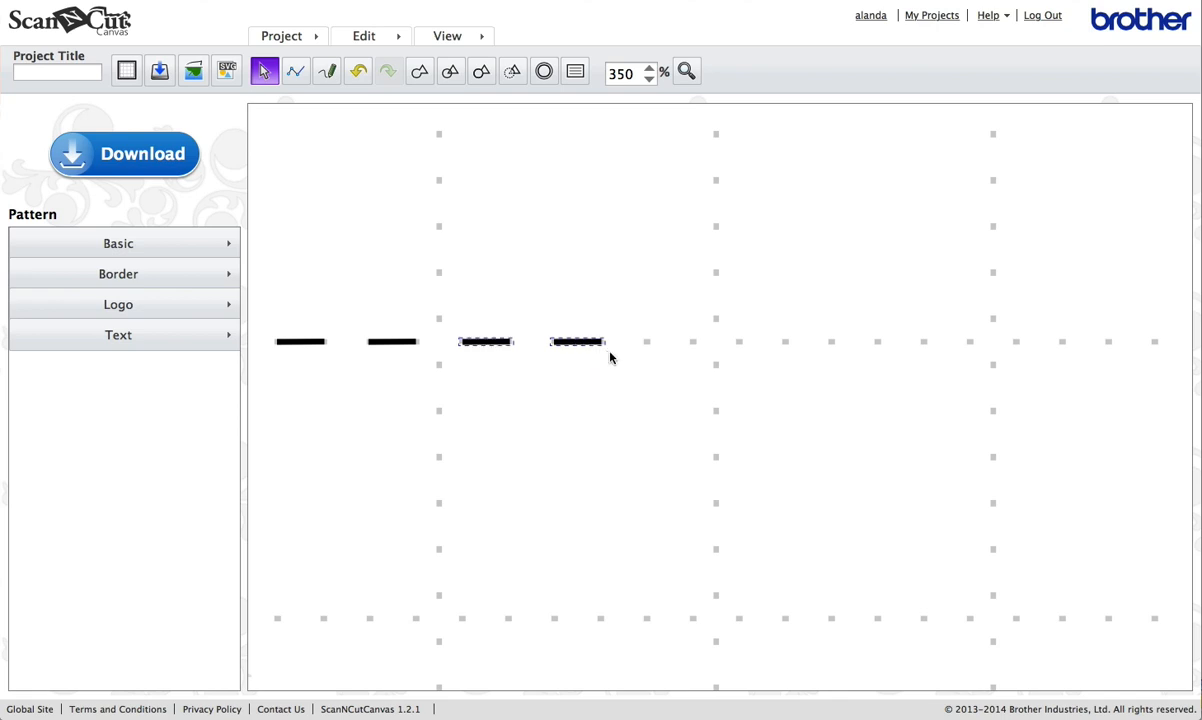
left_click(580, 370)
scroll(476, 362, "left", 1)
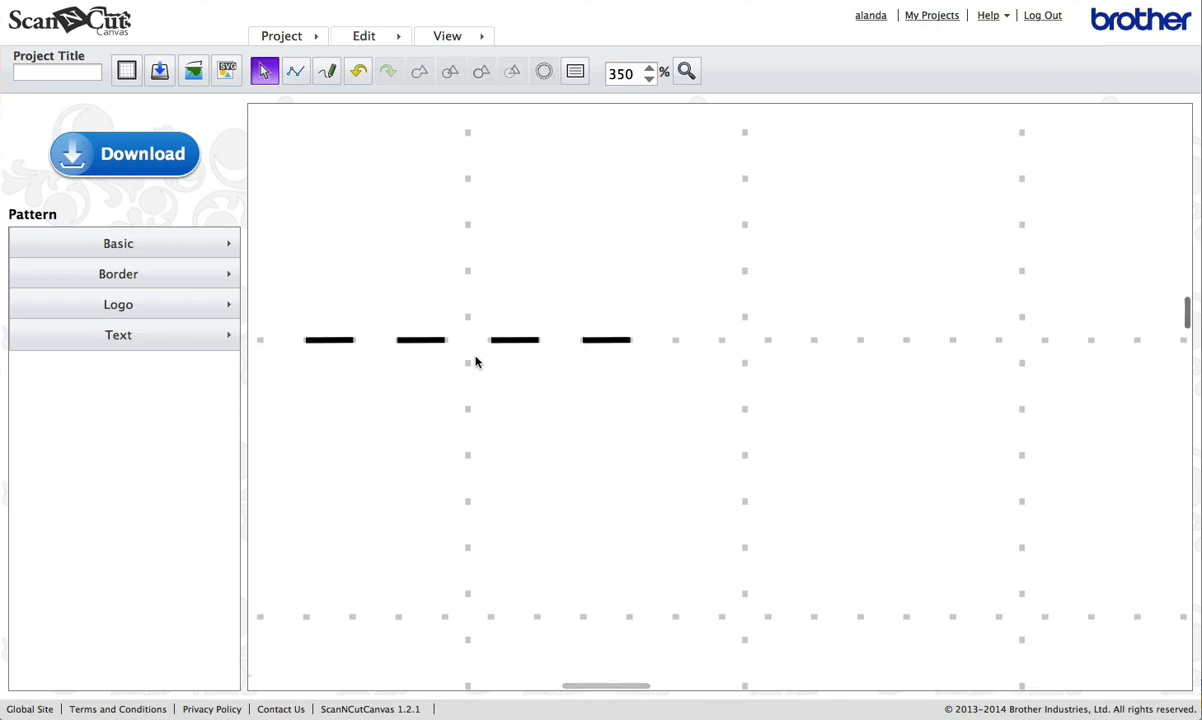
Duplicate the first few dashes, then five dashes, lining the copies up to lengthen the row
mouse_move(278, 290)
left_mouse_down()
mouse_move(425, 376)
mouse_move(690, 390)
left_mouse_up()
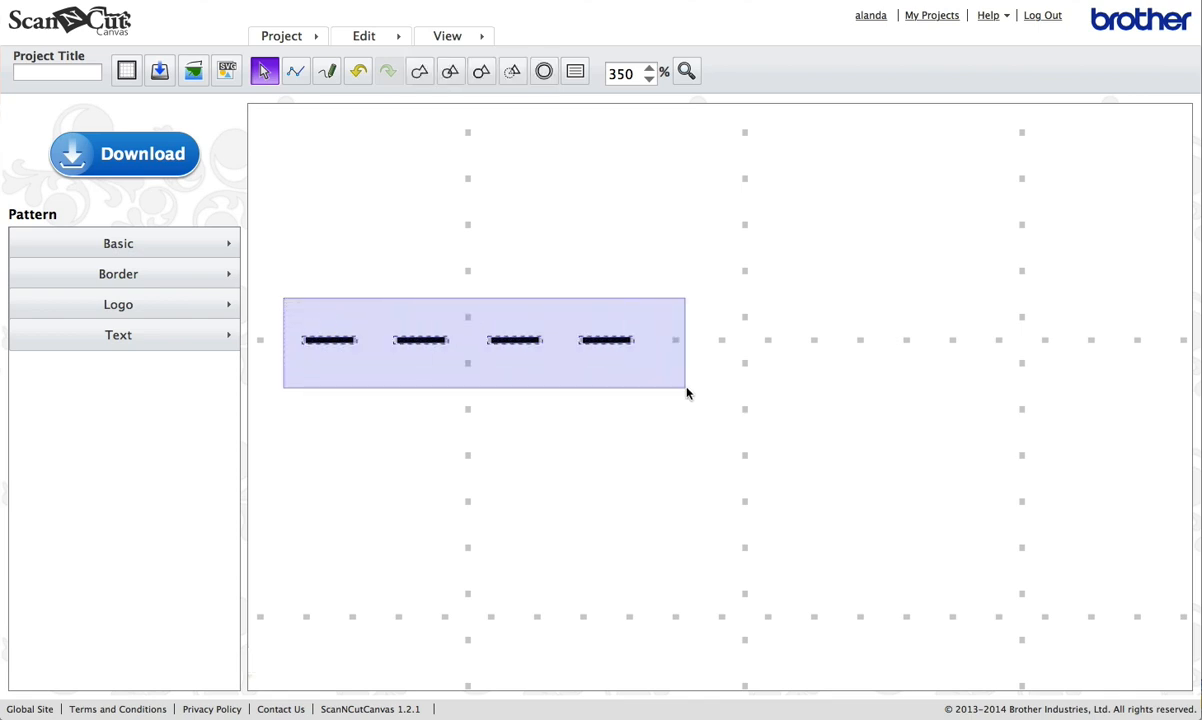
scroll(516, 376, "right", 3)
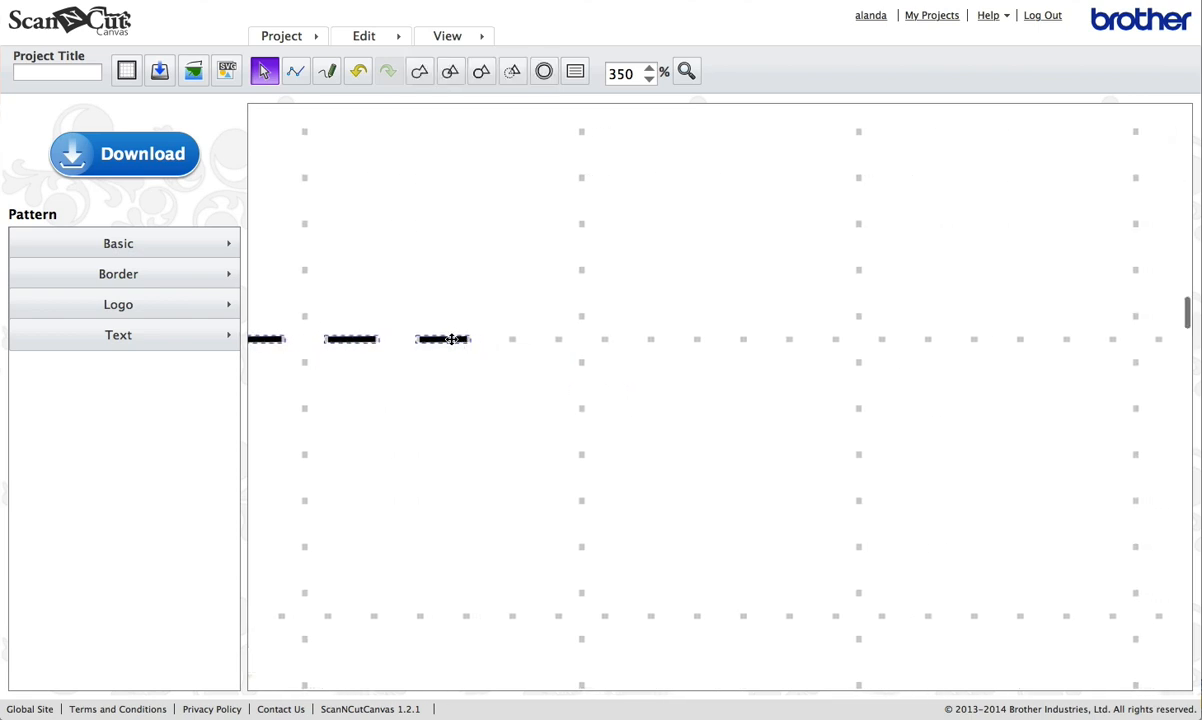
right_click(450, 340)
left_click(487, 384)
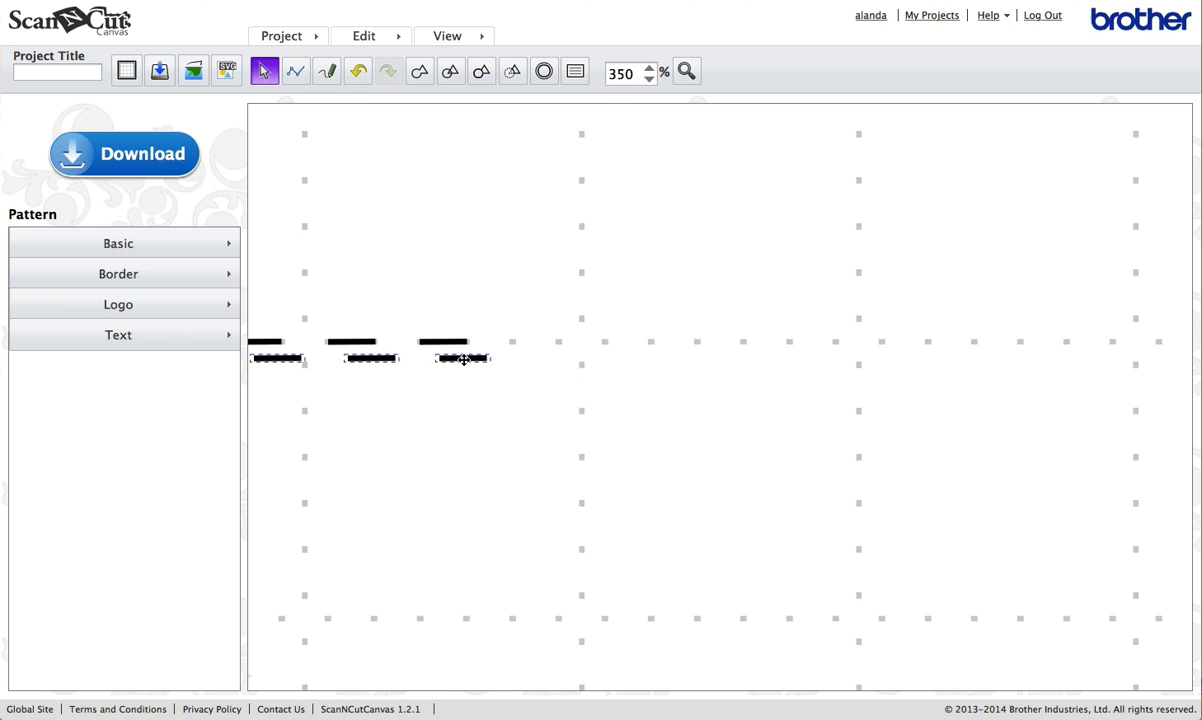
left_click_drag(455, 358, 625, 343)
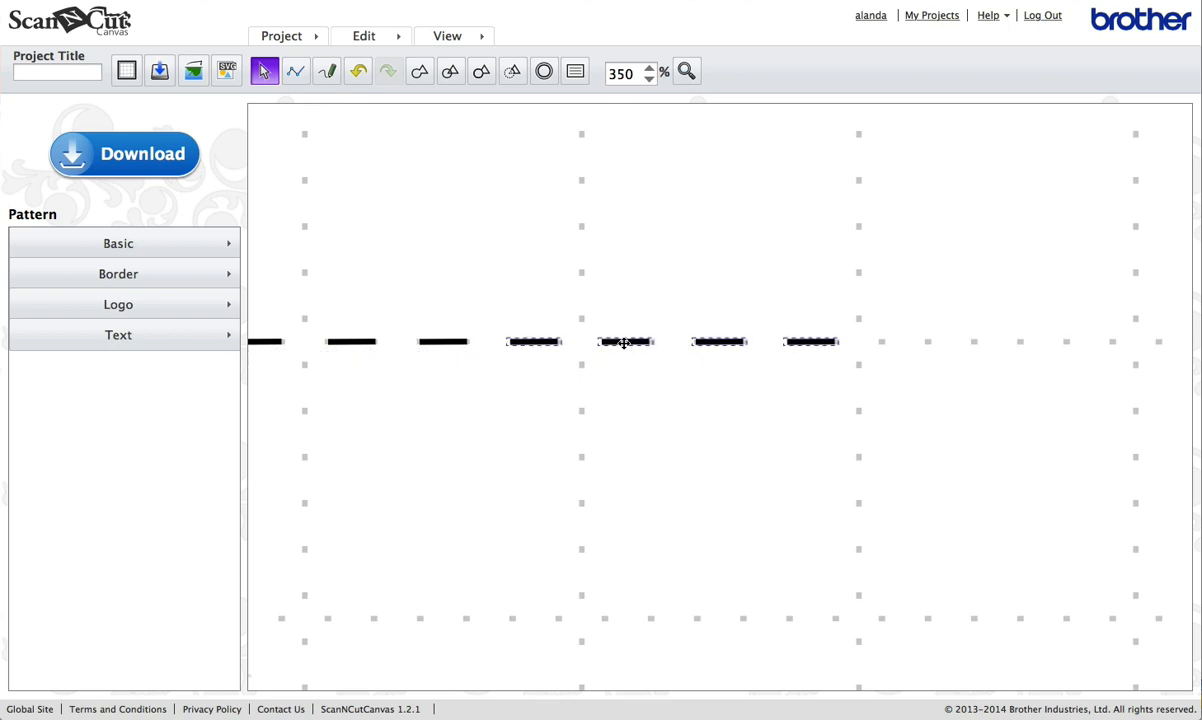
left_click(617, 384)
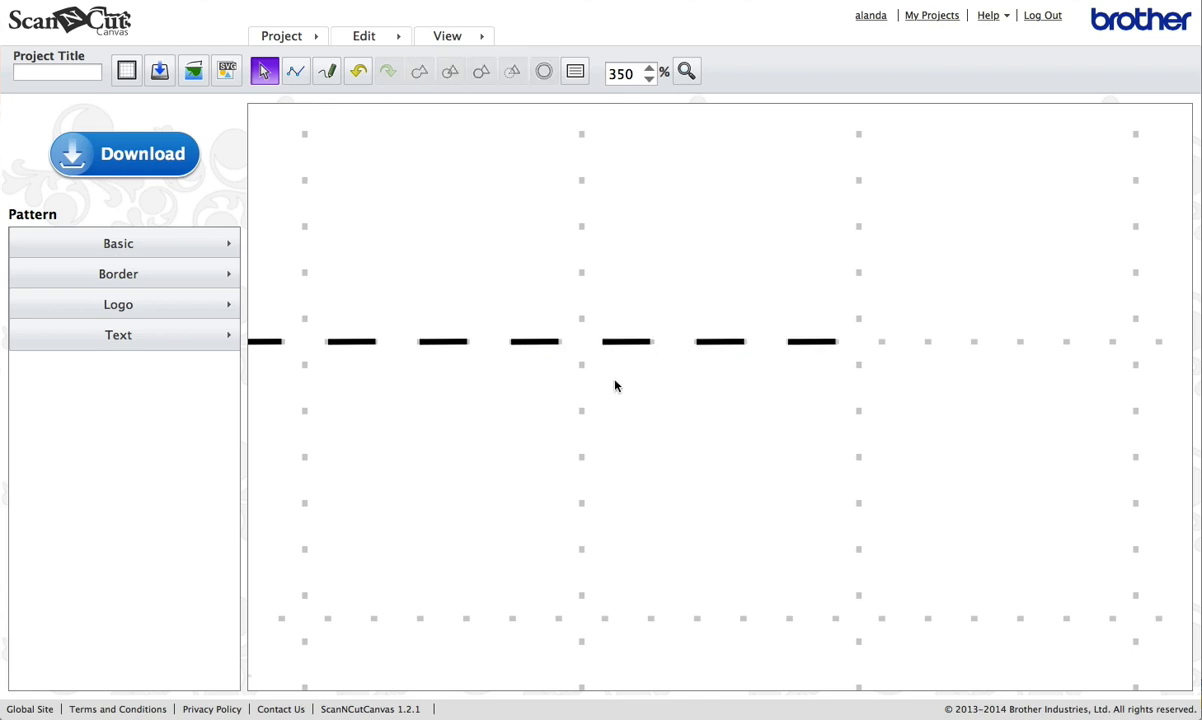
left_click_drag(308, 301, 813, 403)
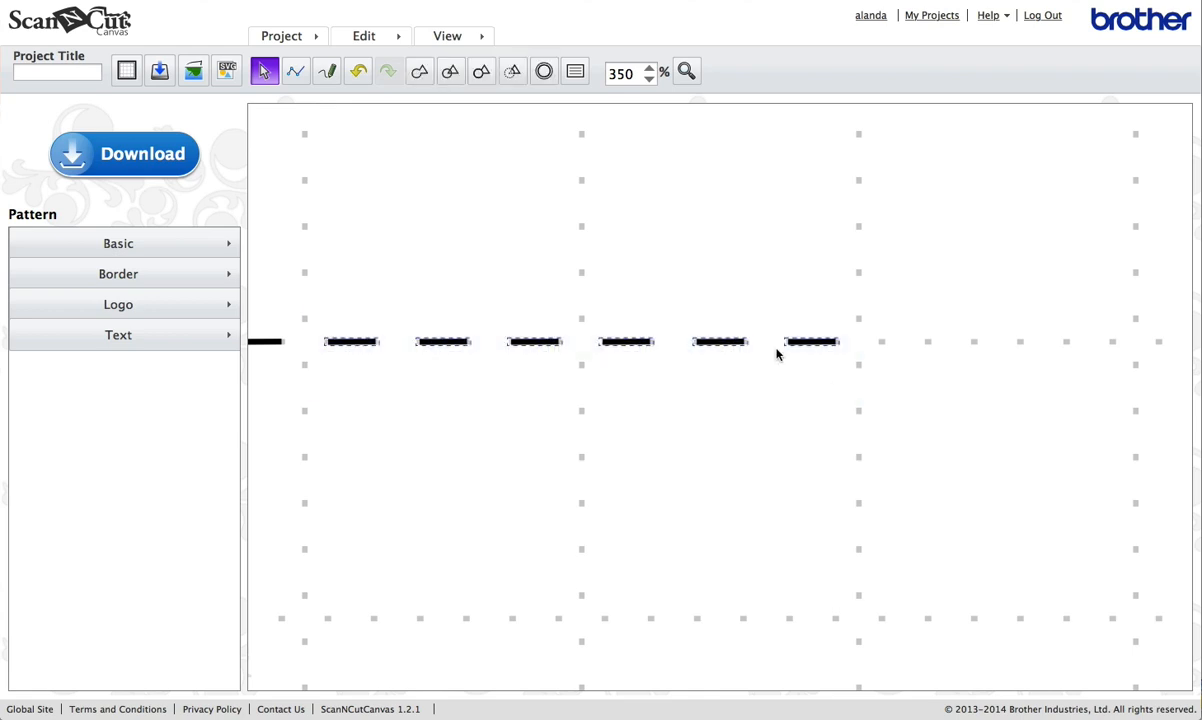
right_click(727, 340)
left_click(770, 410)
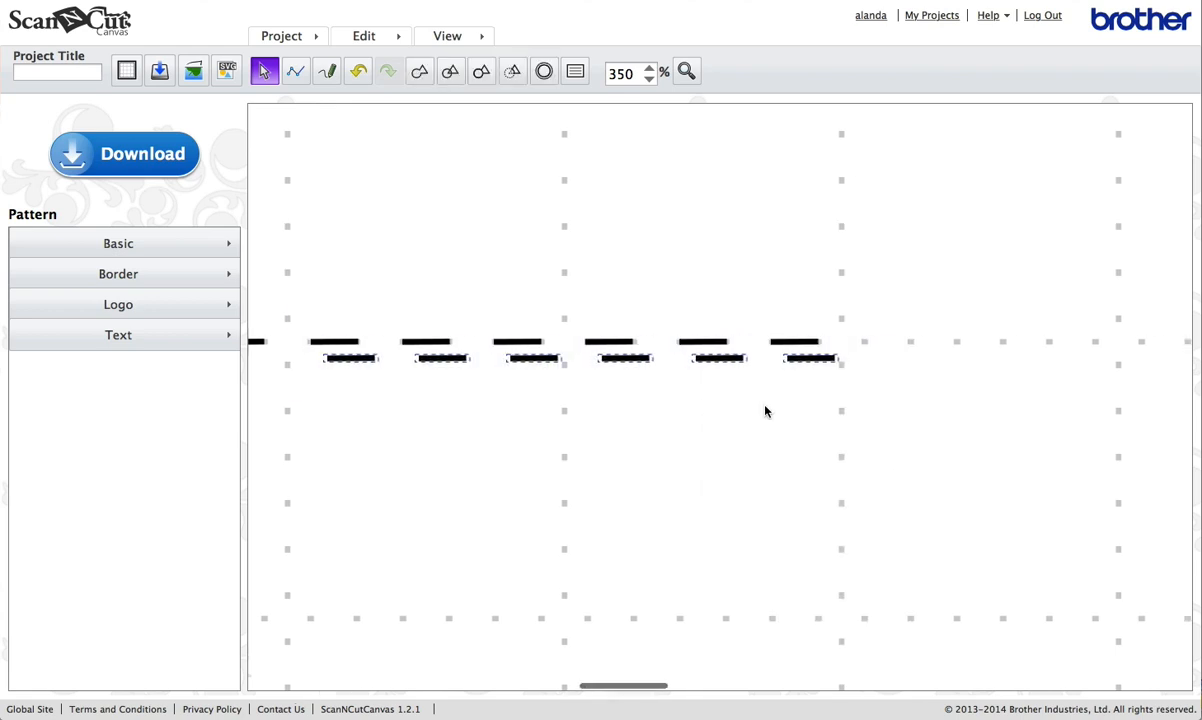
scroll(717, 379, "right", 5)
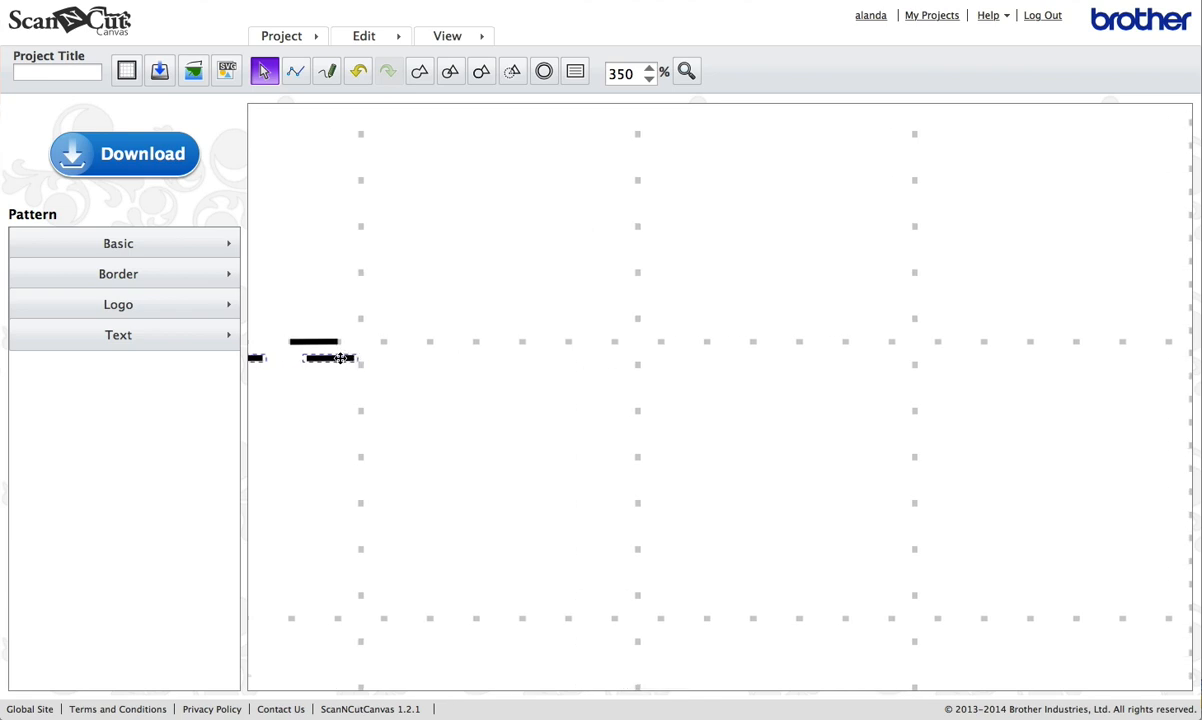
scroll(348, 360, "left", 5)
left_click_drag(521, 362, 505, 342)
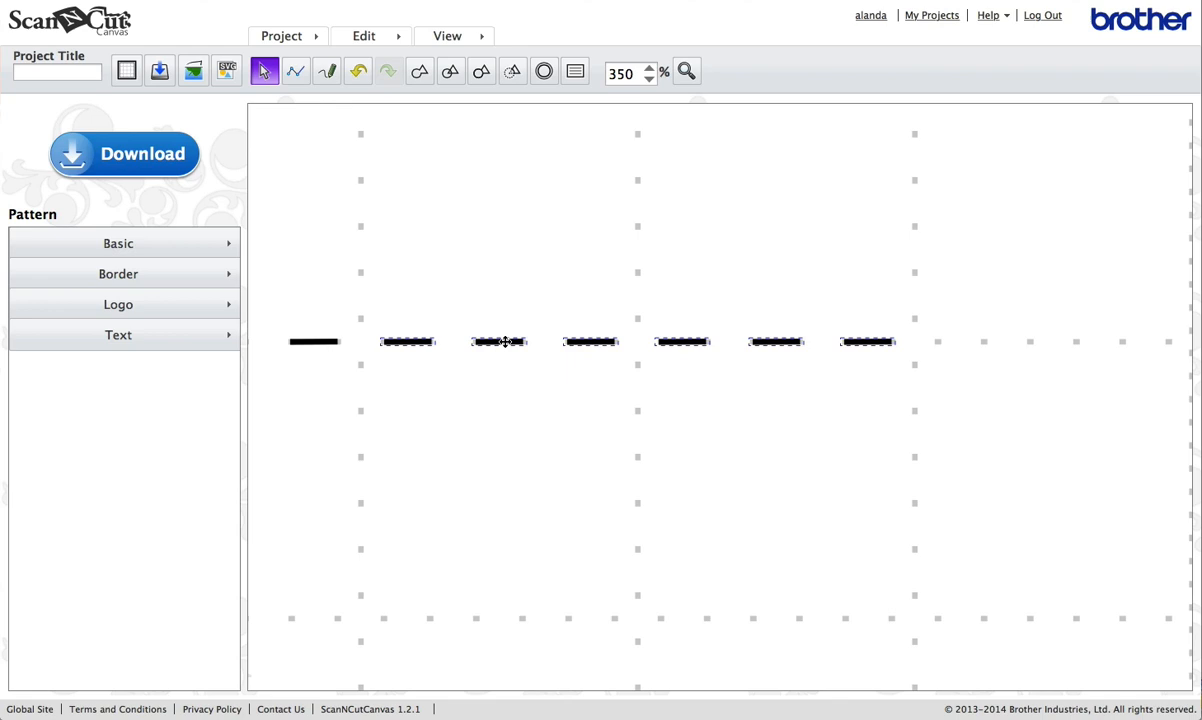
left_click(510, 390)
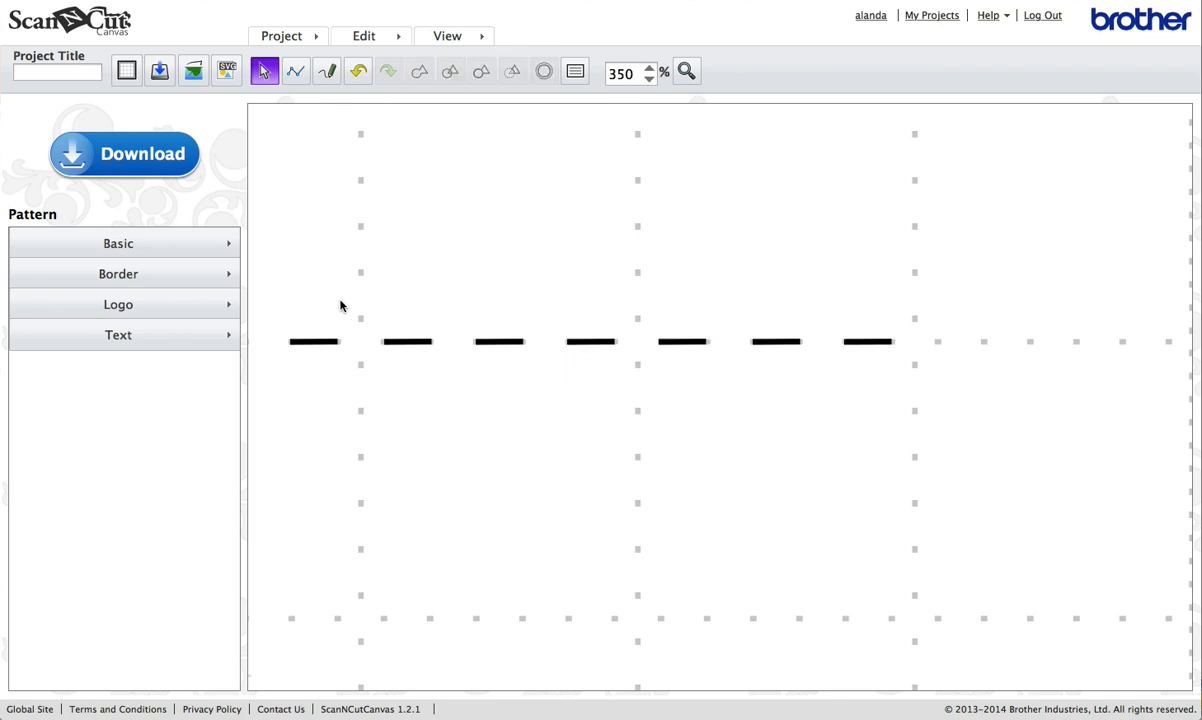
Duplicate the whole row of dashes twice more, moving each set of copies further right
mouse_move(288, 298)
left_mouse_down()
mouse_move(442, 330)
mouse_move(900, 360)
left_mouse_up()
right_click(776, 342)
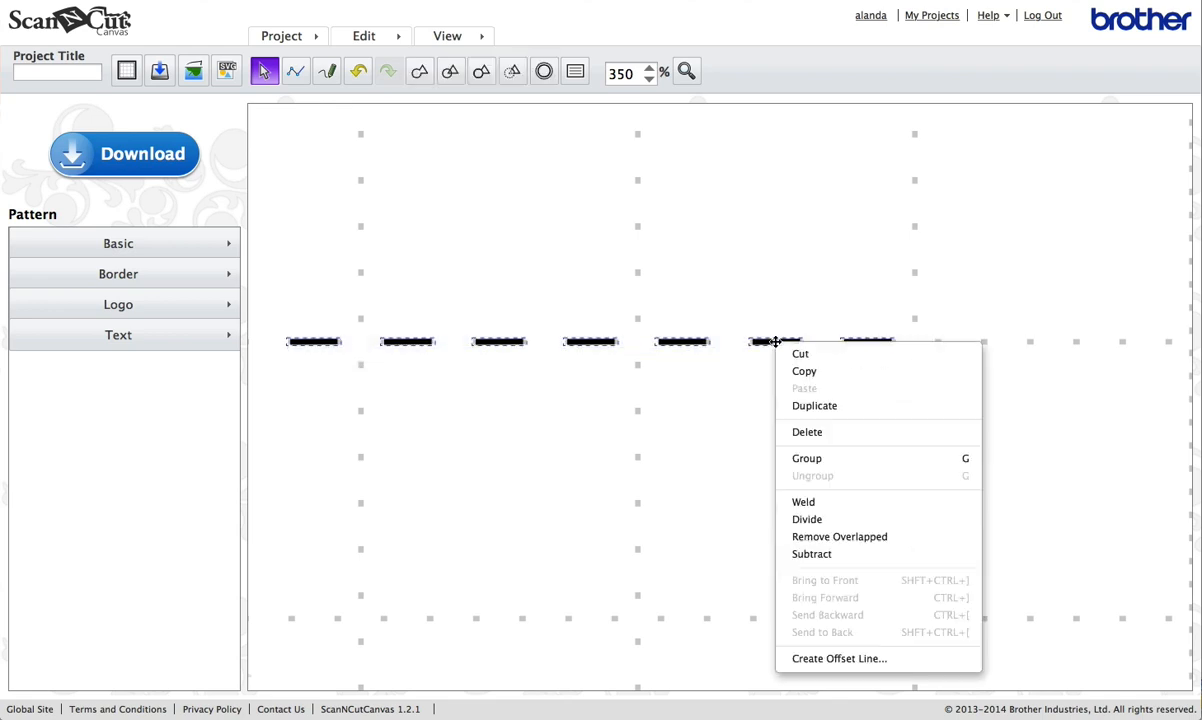
left_click(815, 406)
scroll(797, 406, "right", 5)
scroll(797, 406, "right", 5)
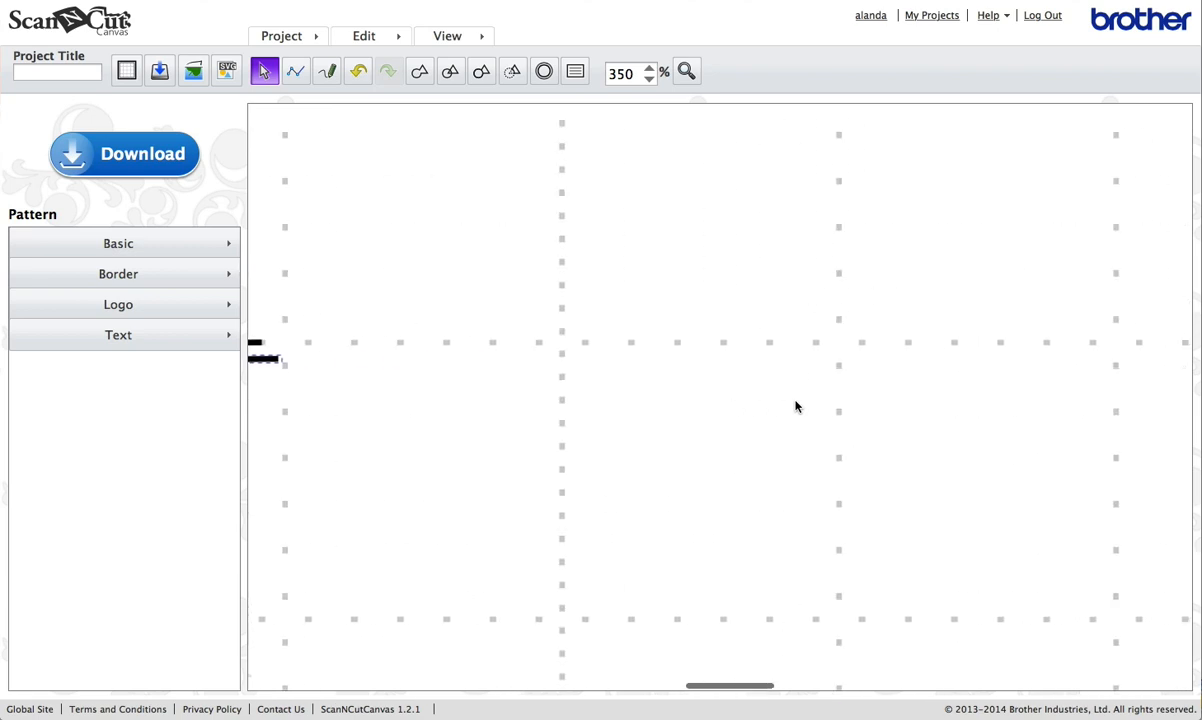
scroll(797, 406, "up", 3)
scroll(797, 406, "left", 3)
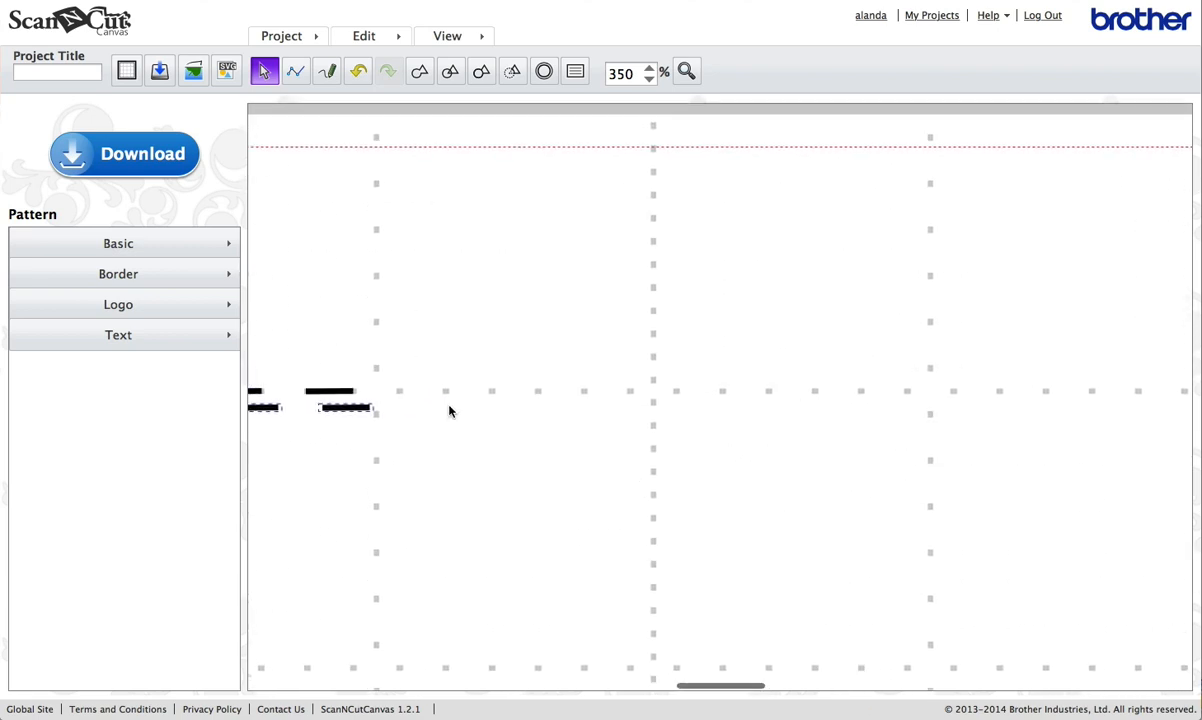
mouse_move(355, 407)
left_mouse_down()
mouse_move(741, 402)
mouse_move(791, 390)
left_mouse_up()
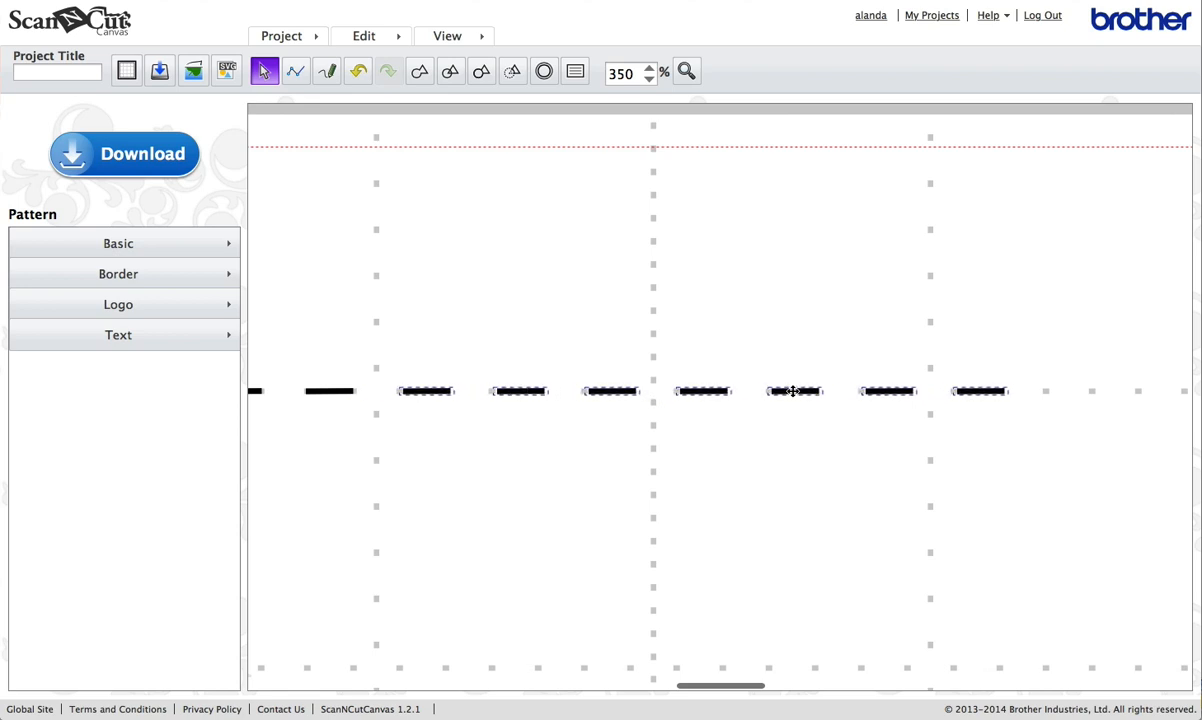
left_click(405, 360)
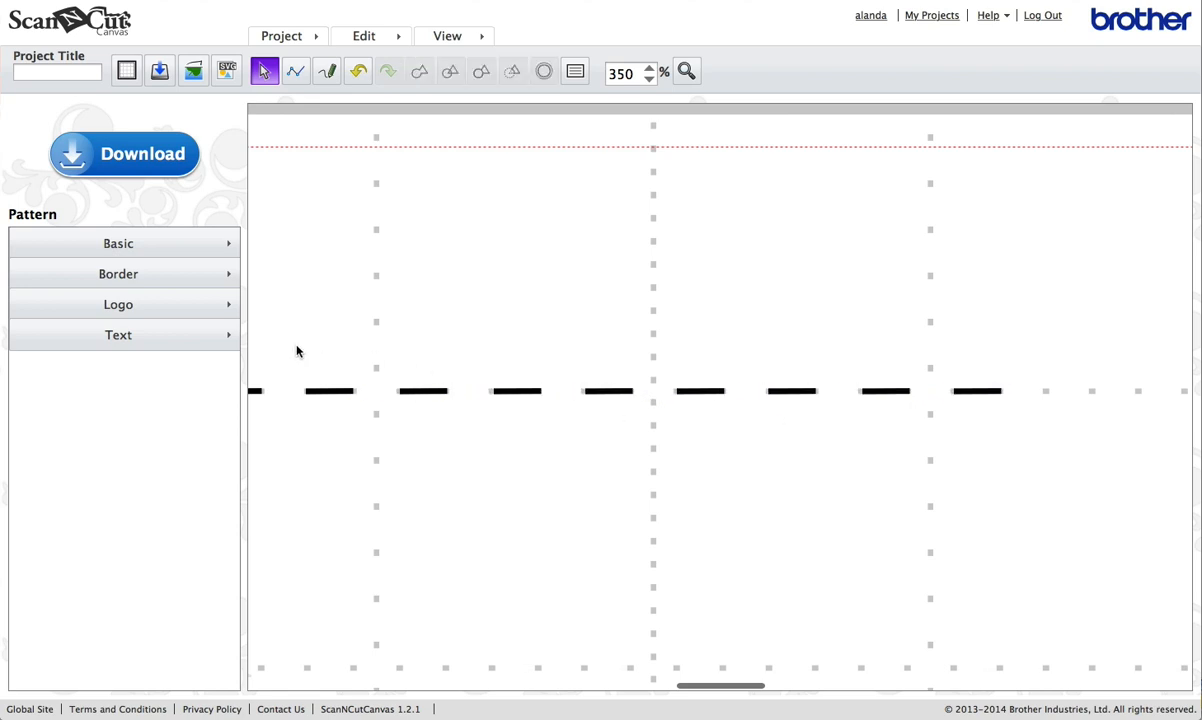
left_click_drag(296, 342, 1018, 466)
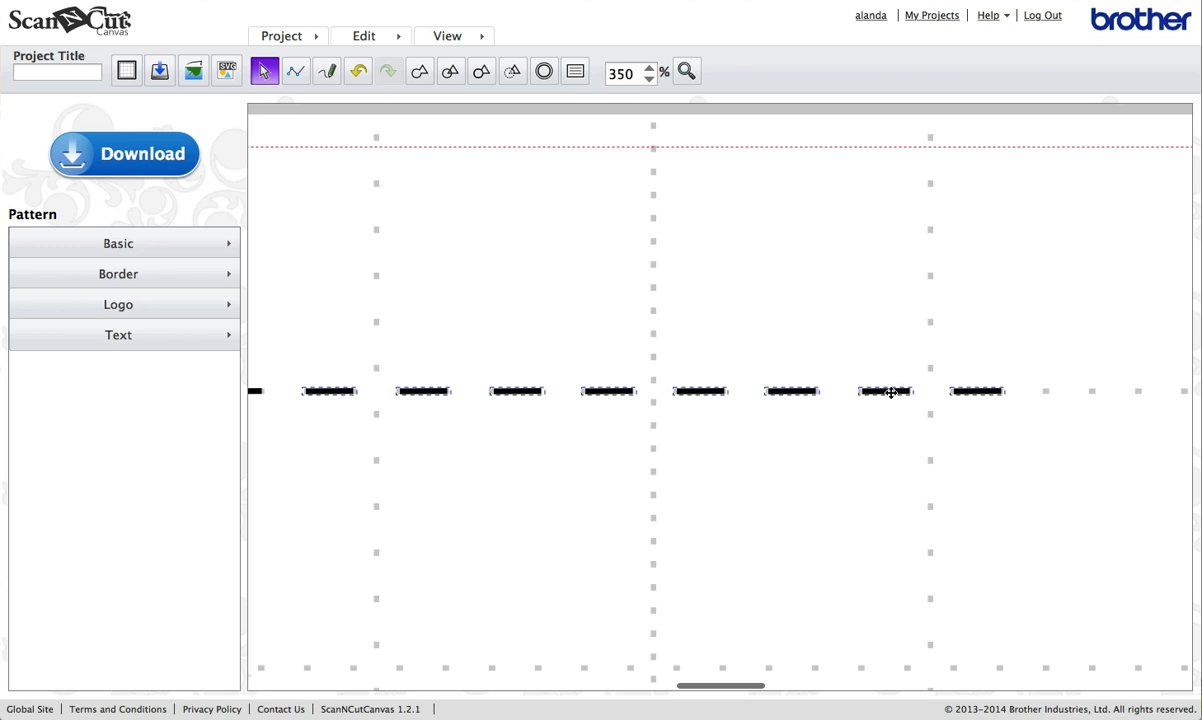
right_click(891, 391)
left_click(928, 438)
scroll(707, 447, "right", 3)
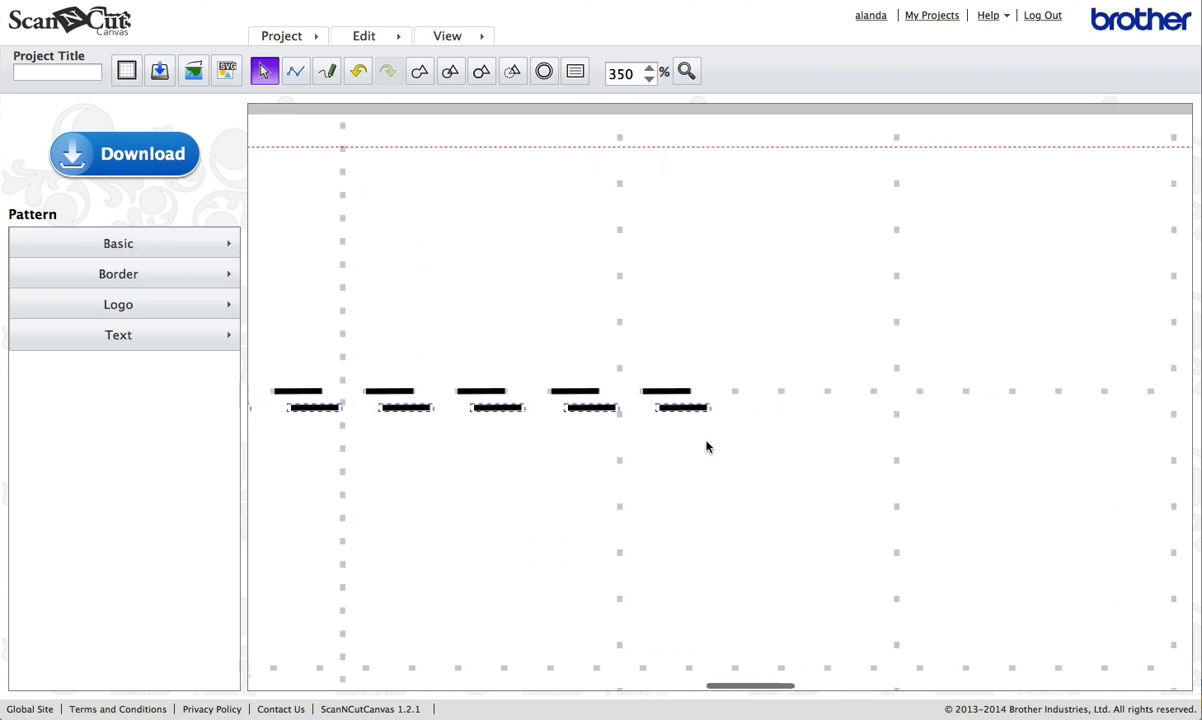
scroll(707, 447, "right", 5)
scroll(707, 447, "right", 5)
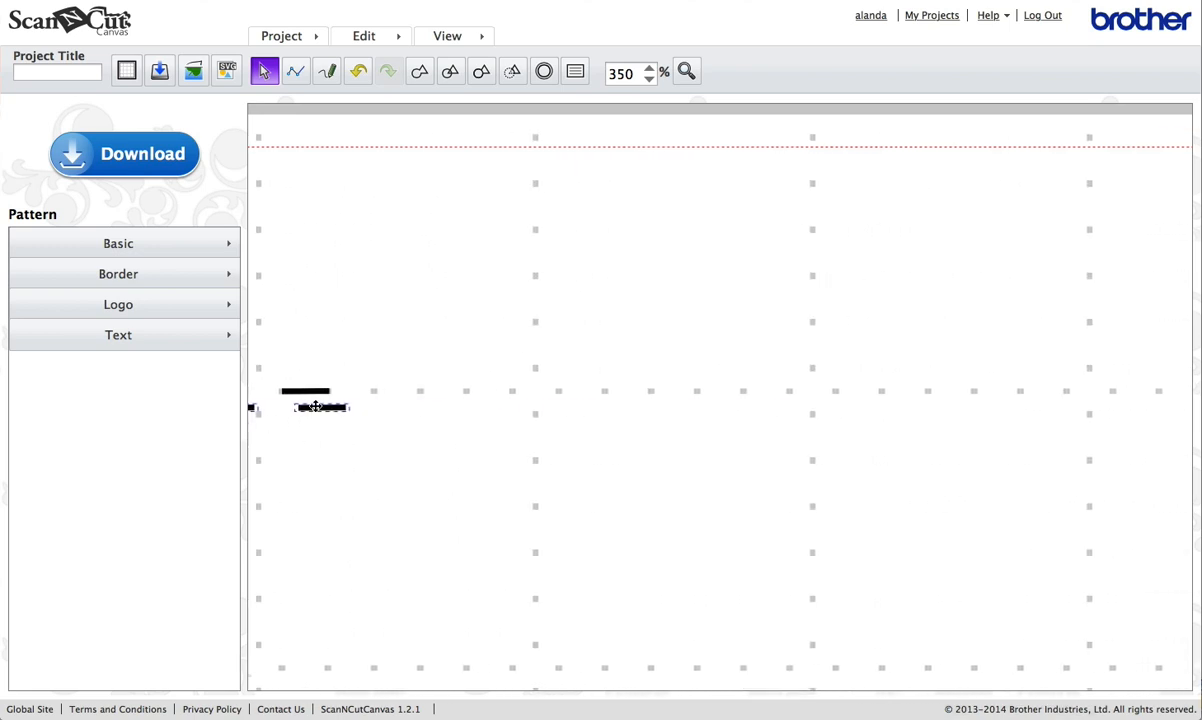
mouse_move(318, 408)
left_mouse_down()
mouse_move(780, 429)
mouse_move(567, 437)
mouse_move(770, 394)
left_mouse_up()
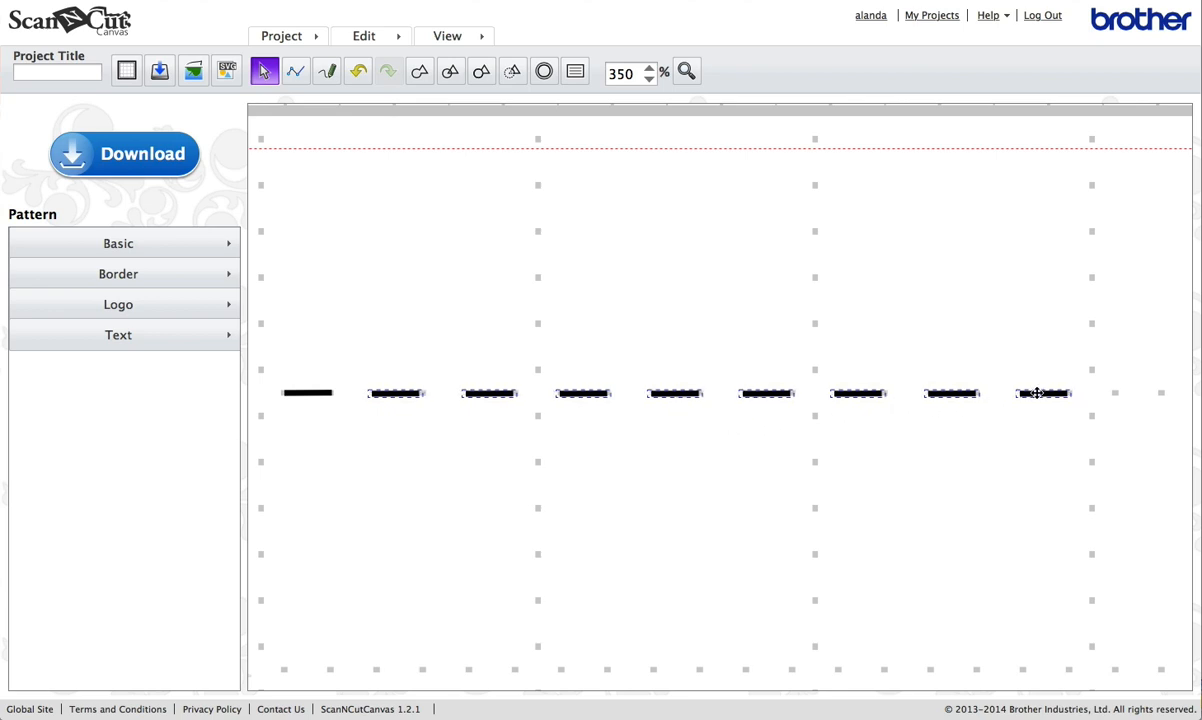
left_click(723, 457)
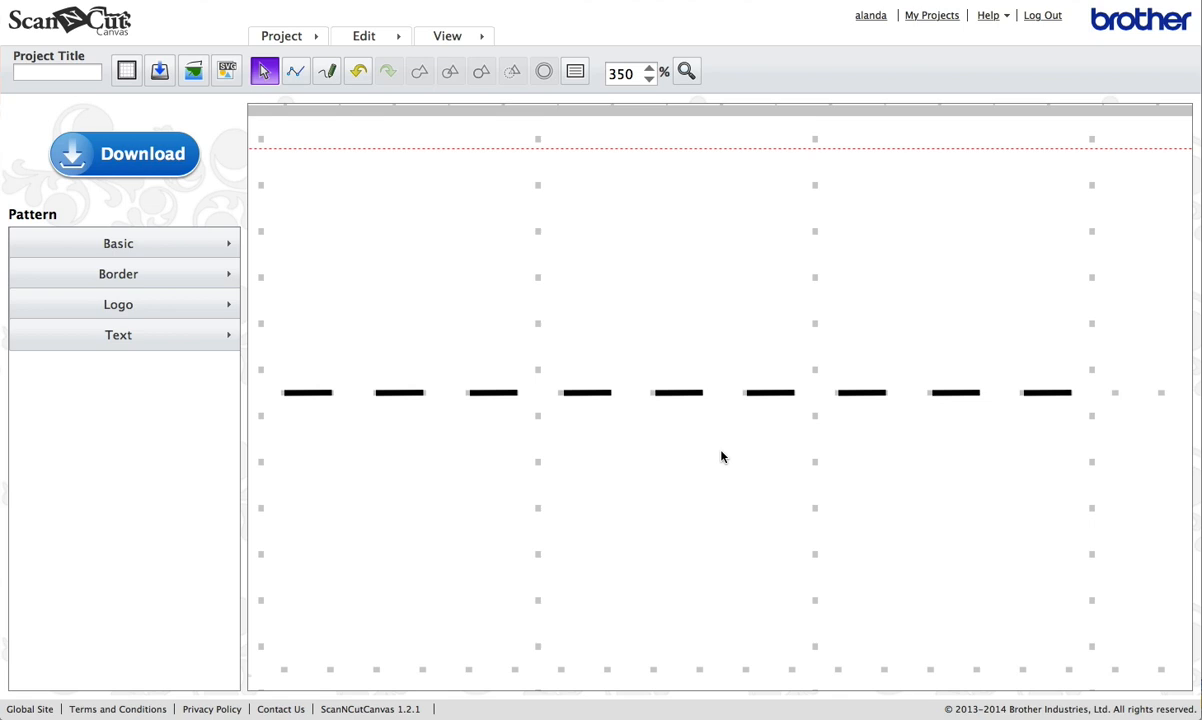
Duplicate all visible dashes once more and move the copies toward the mat's right edge
left_click_drag(280, 352, 1119, 474)
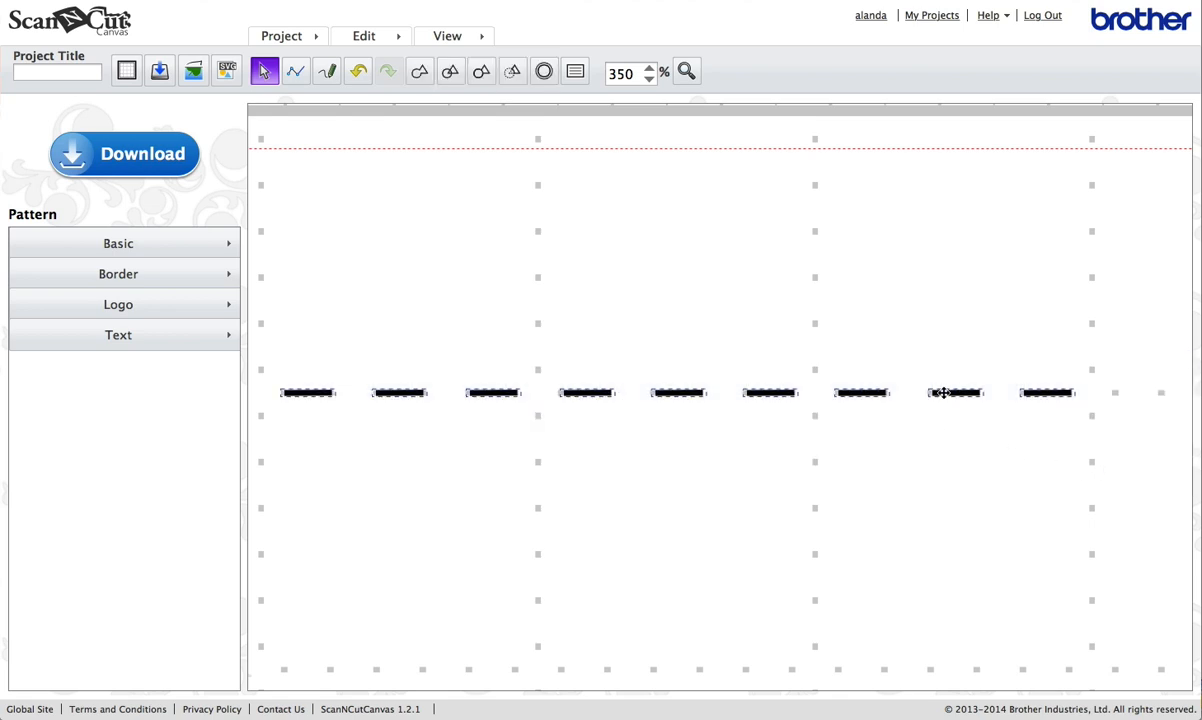
right_click(945, 392)
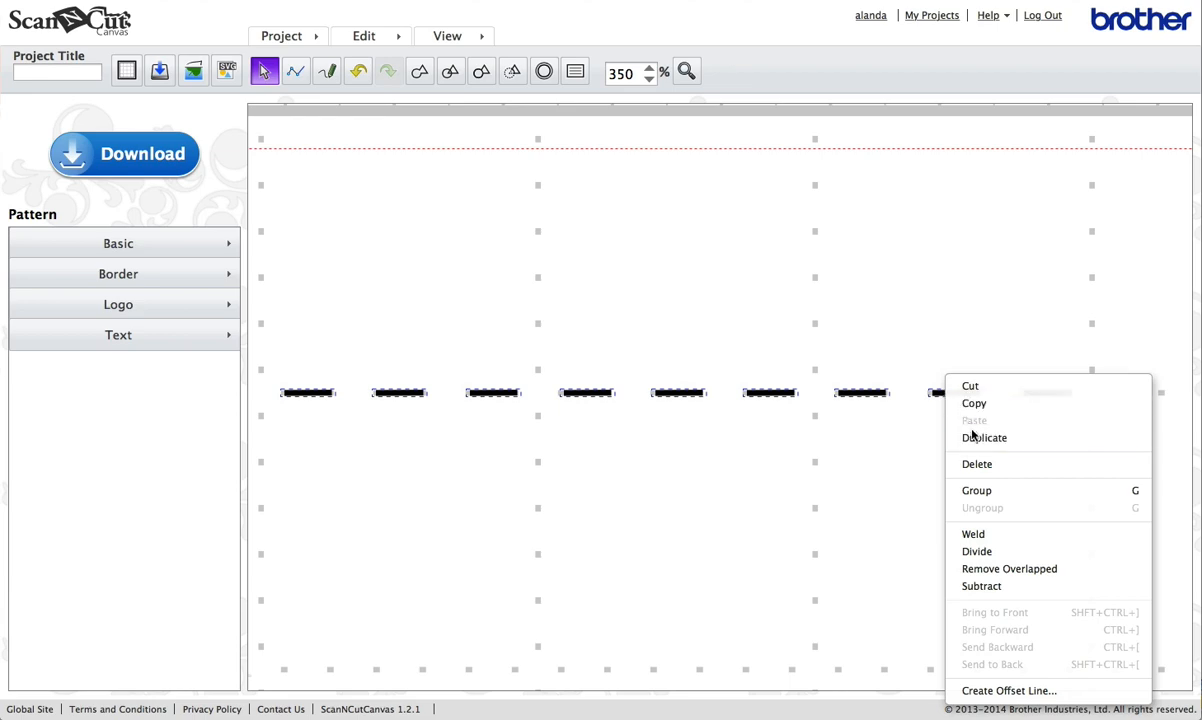
left_click(980, 412)
scroll(893, 451, "right", 6)
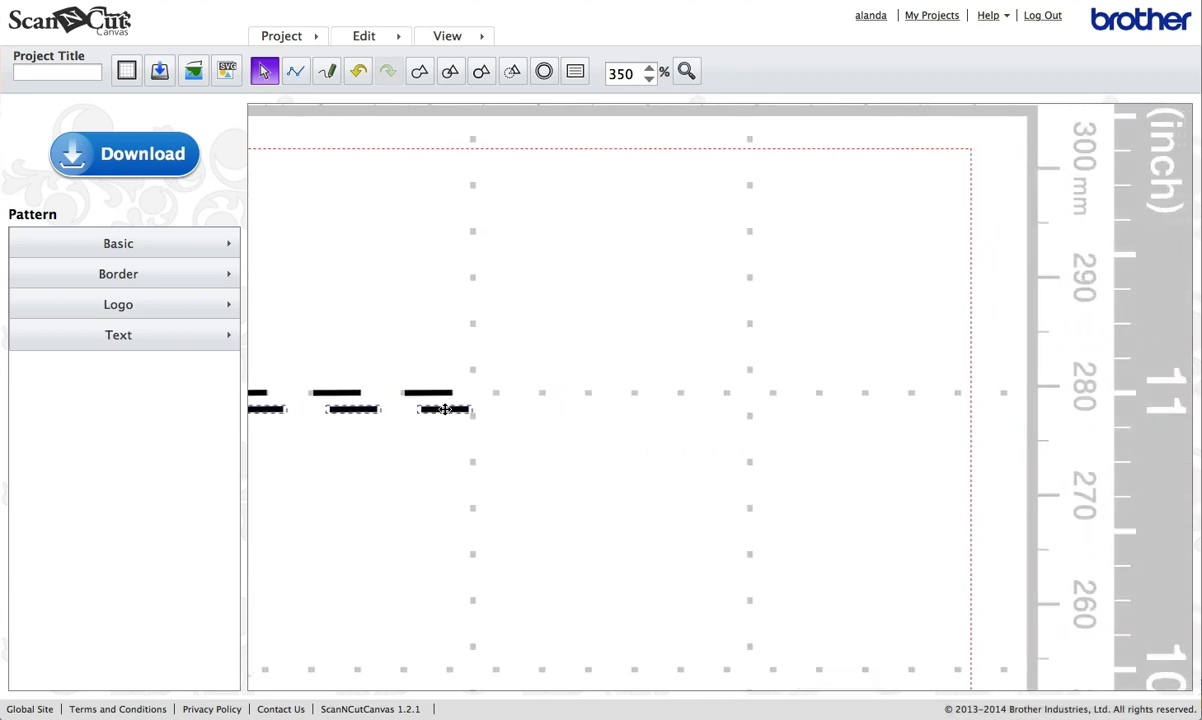
mouse_move(445, 409)
left_mouse_down()
mouse_move(675, 422)
mouse_move(885, 393)
left_mouse_up()
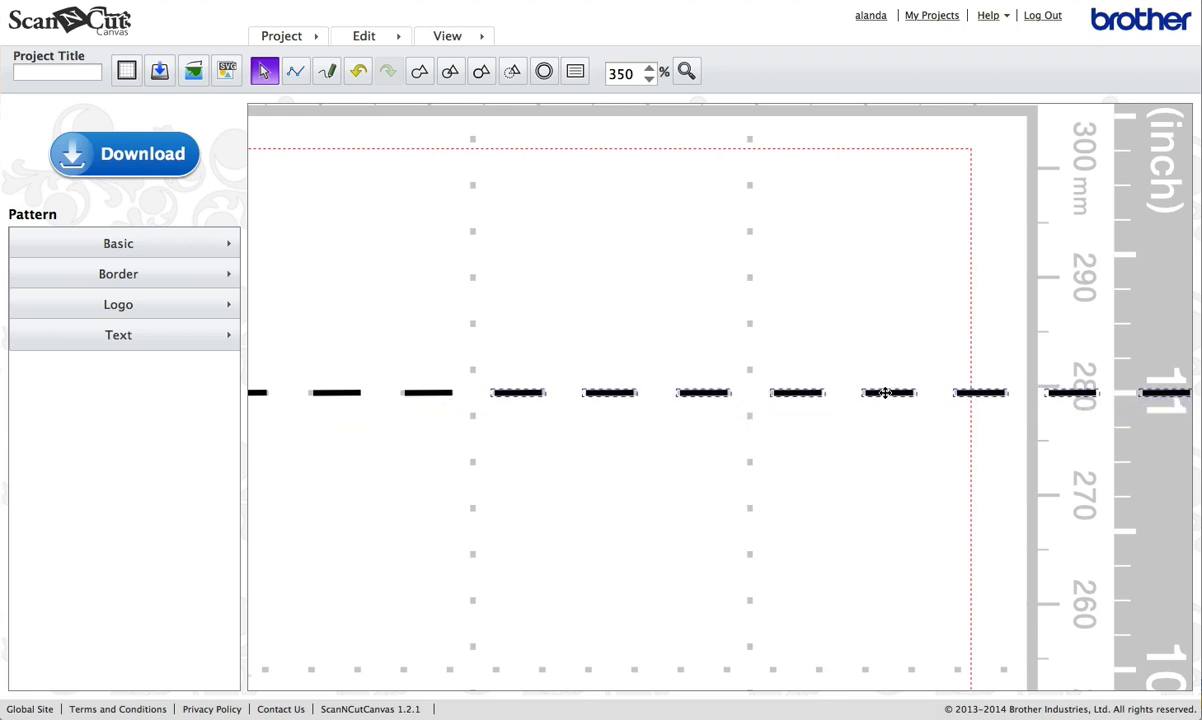
scroll(843, 443, "right", 5)
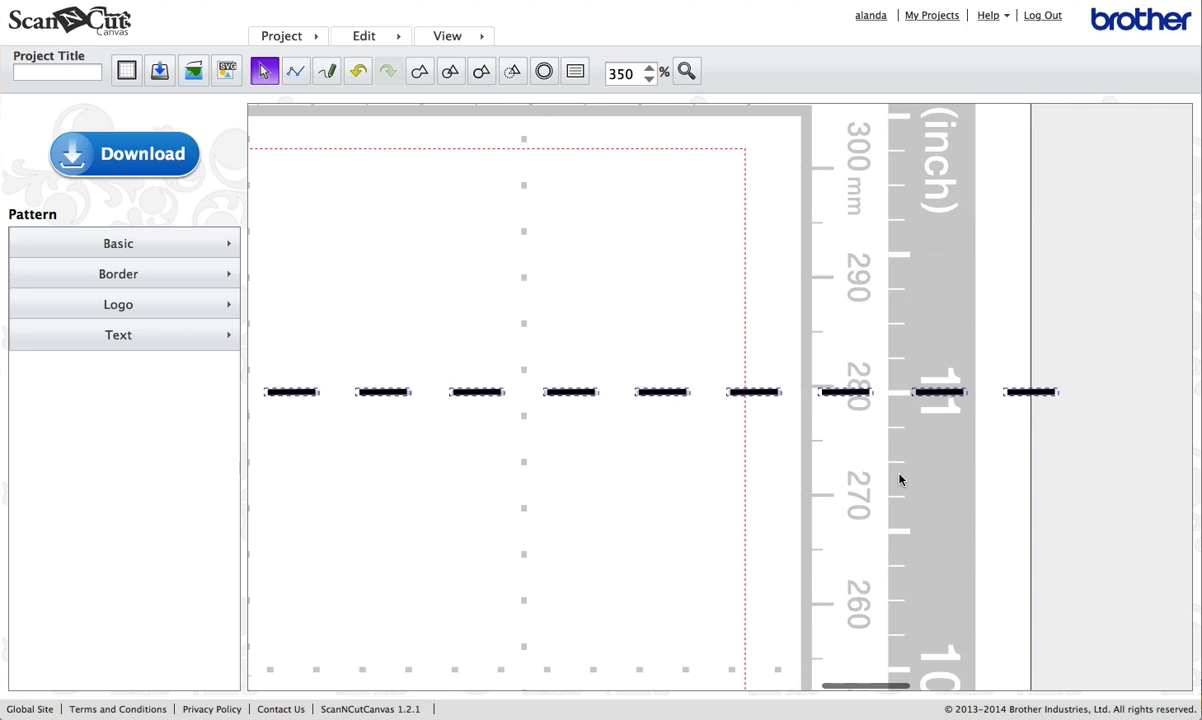
left_click(595, 459)
Delete the dashes extending past the mat's right edge
left_click_drag(649, 362, 999, 422)
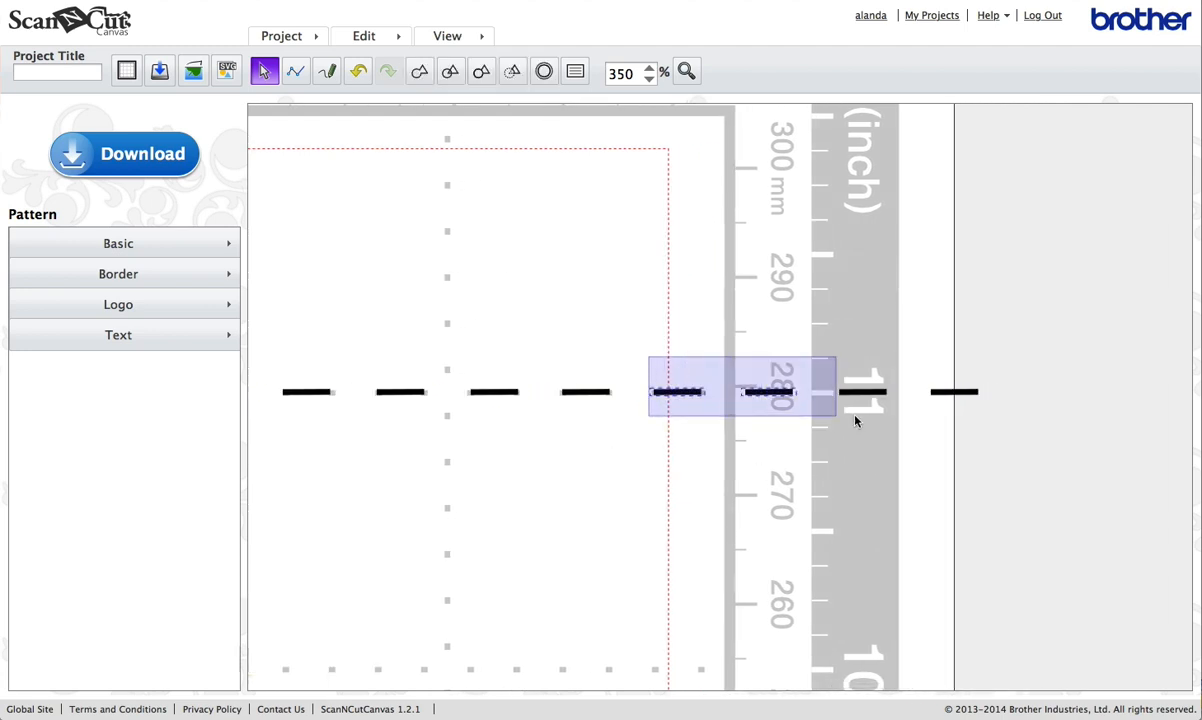
key("Delete")
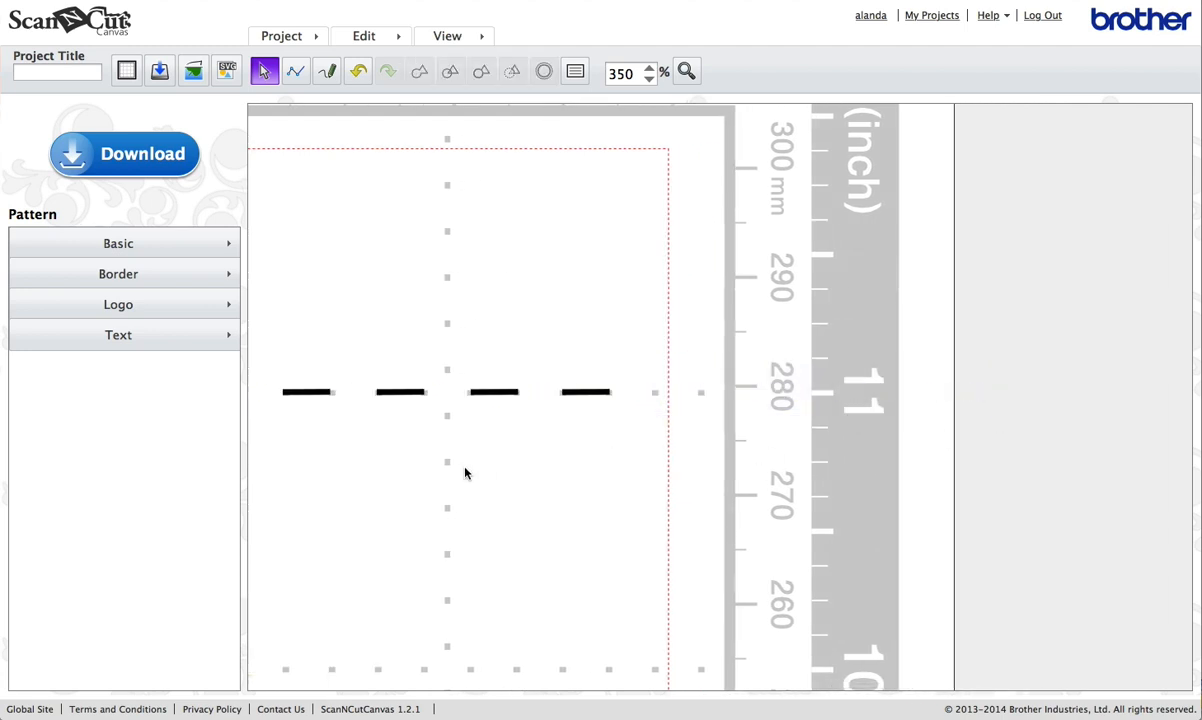
scroll(465, 473, "left", 10)
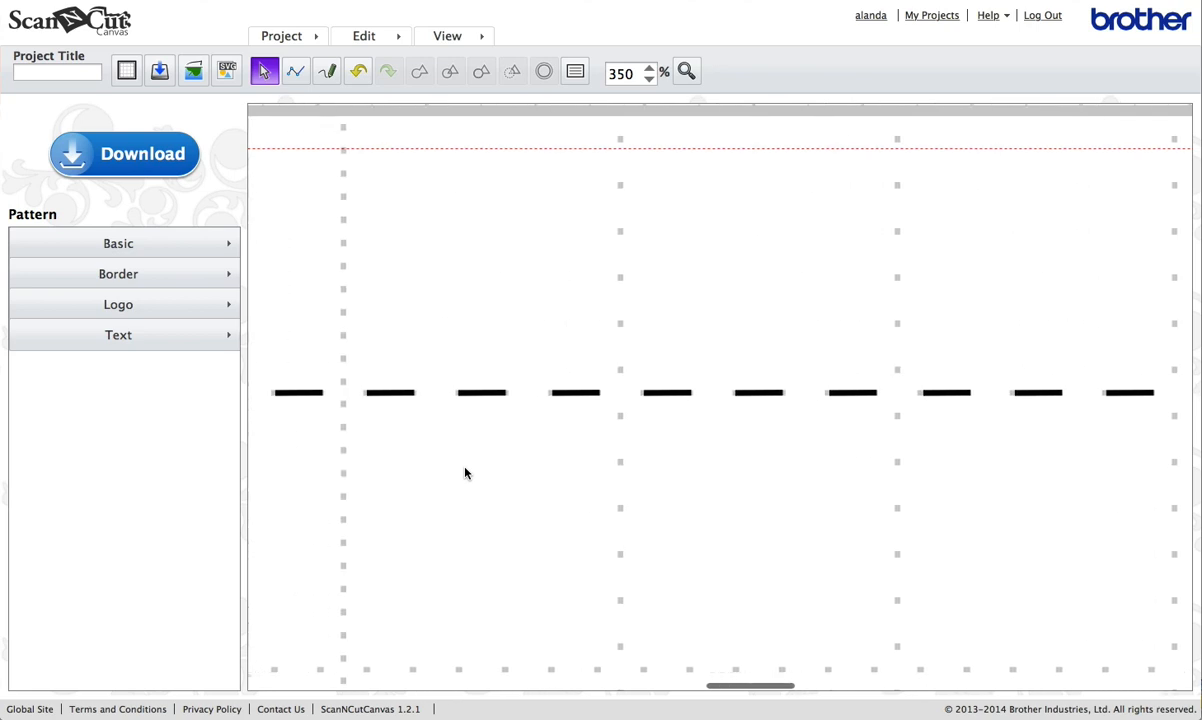
scroll(465, 473, "right", 5)
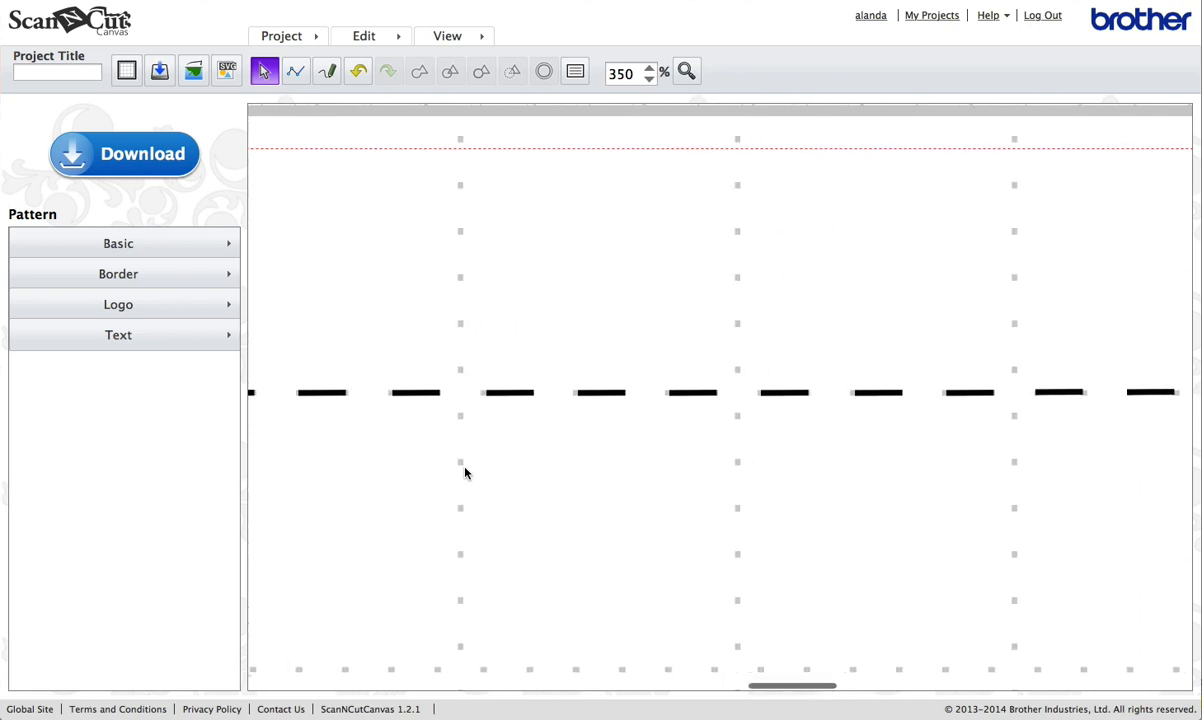
scroll(465, 473, "left", 5)
scroll(465, 473, "left", 5)
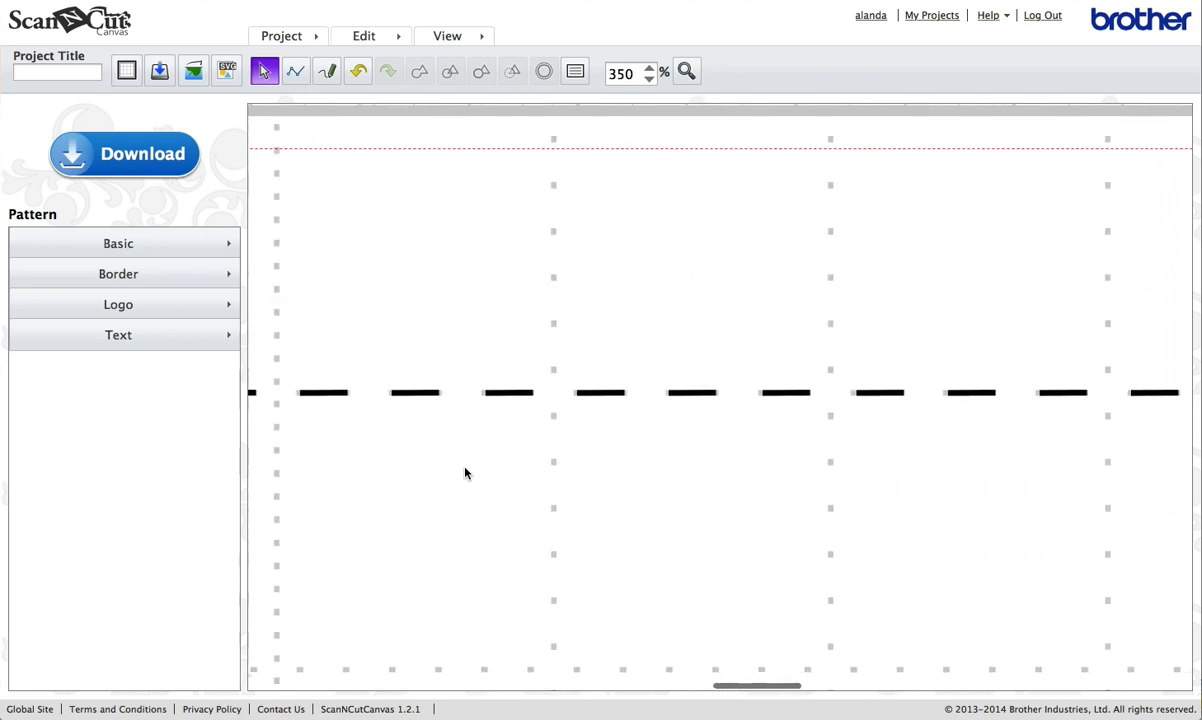
scroll(465, 473, "right", 5)
Zoom out stepwise from 350% to 50% to see the whole mat with its dashed row
left_click(649, 79)
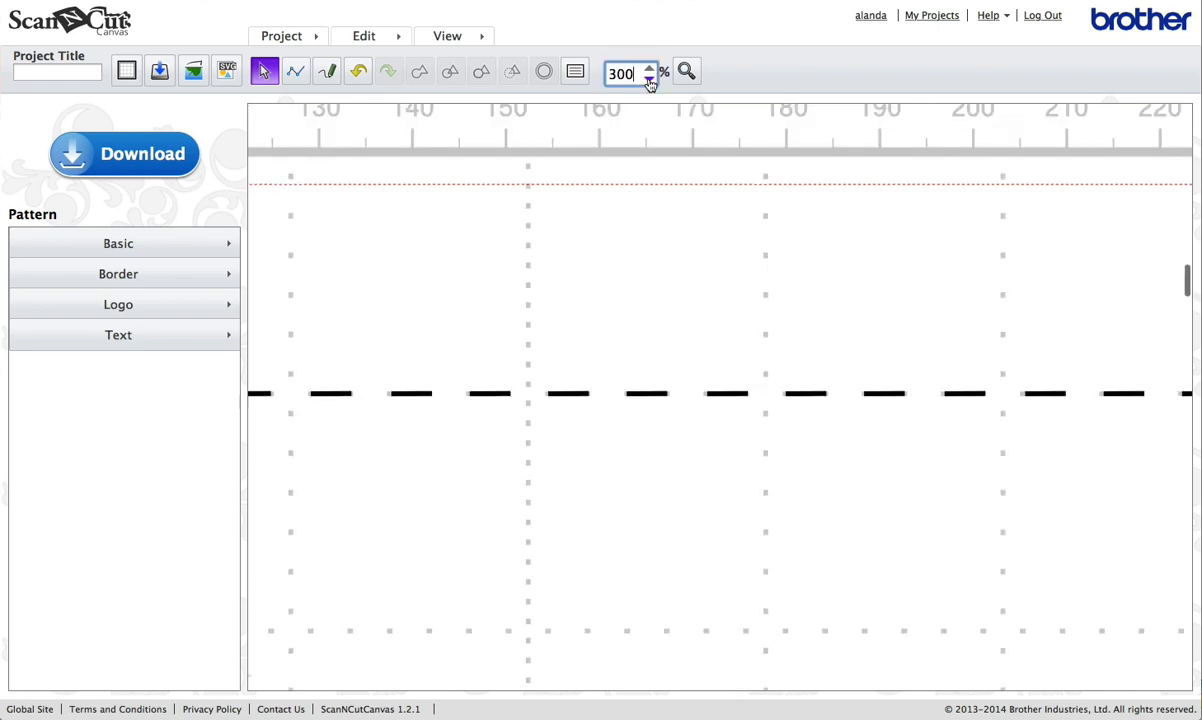
left_click(649, 79)
left_click(649, 79)
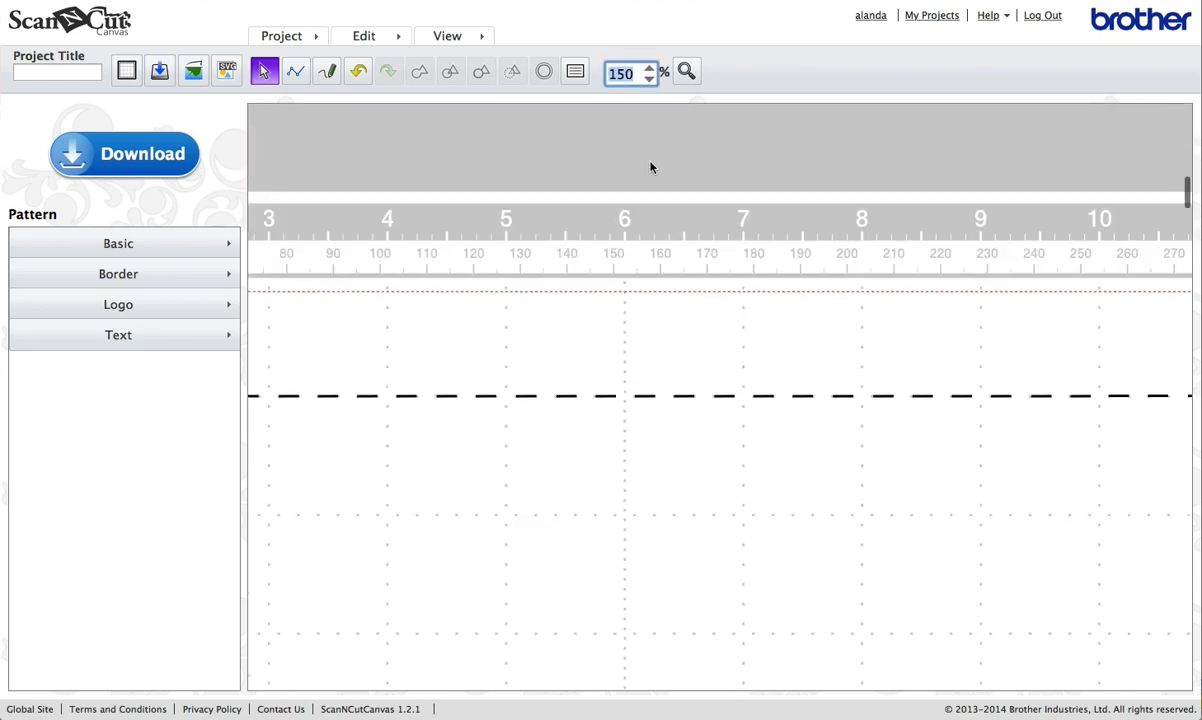
left_click(649, 79)
scroll(599, 300, "down", 2)
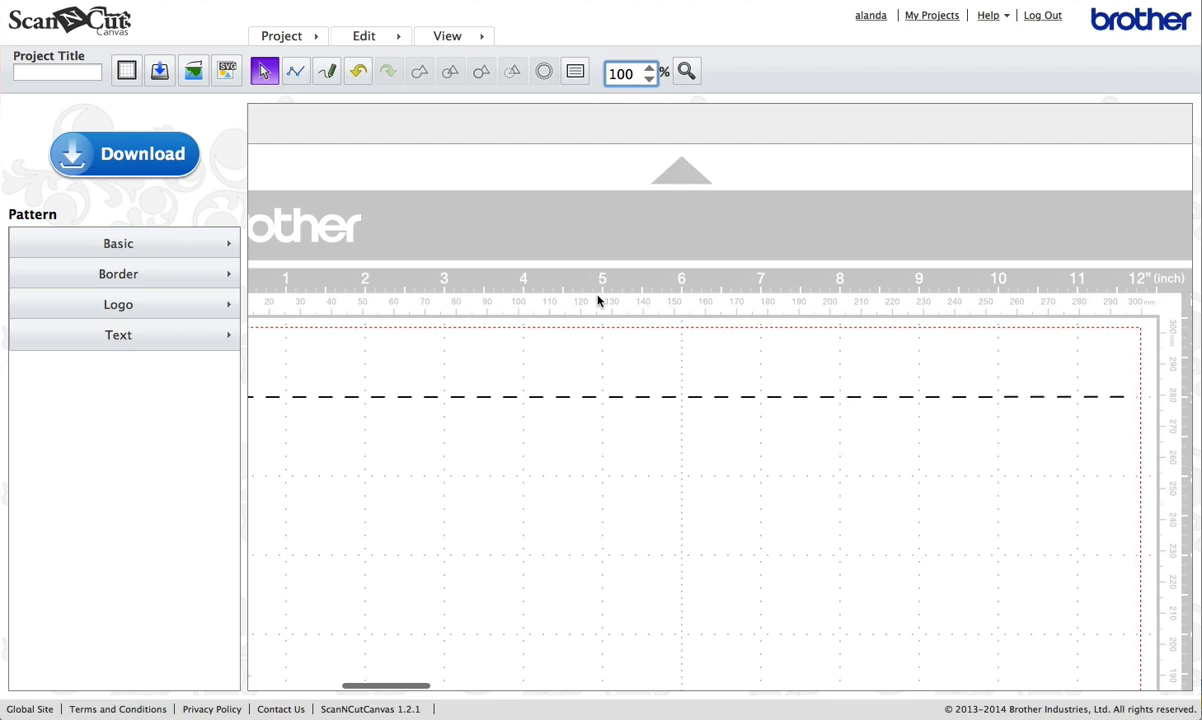
scroll(599, 300, "left", 2)
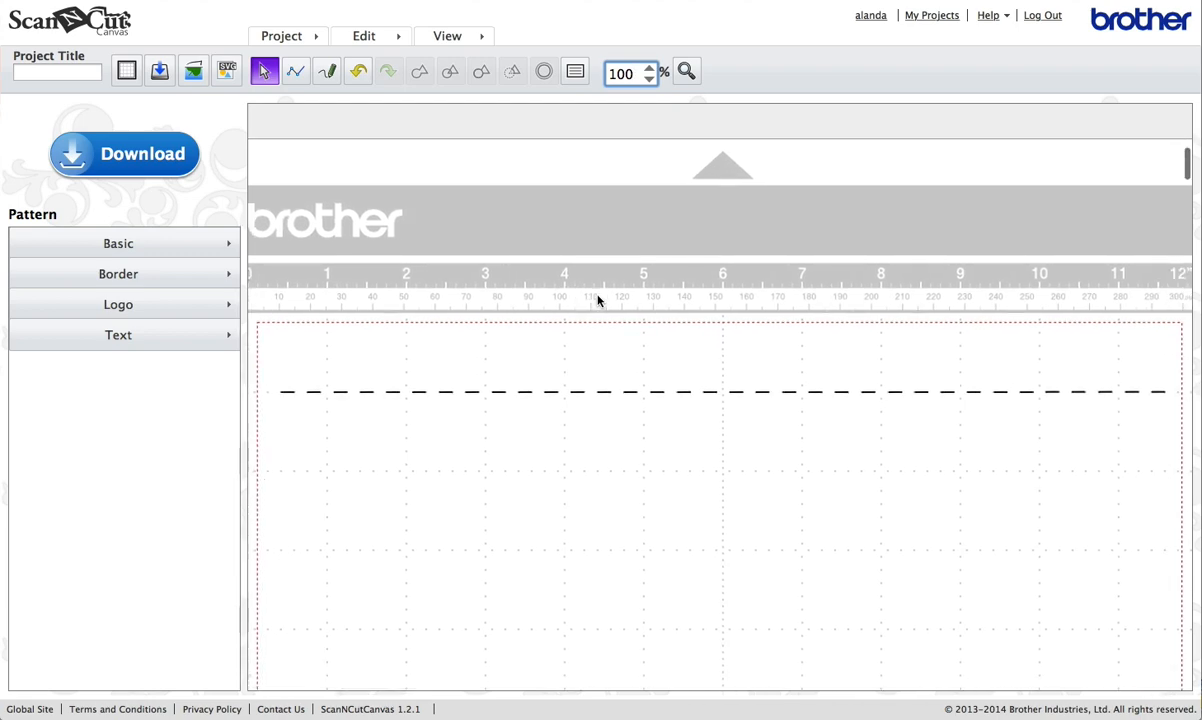
left_click(649, 79)
scroll(581, 300, "down", 3)
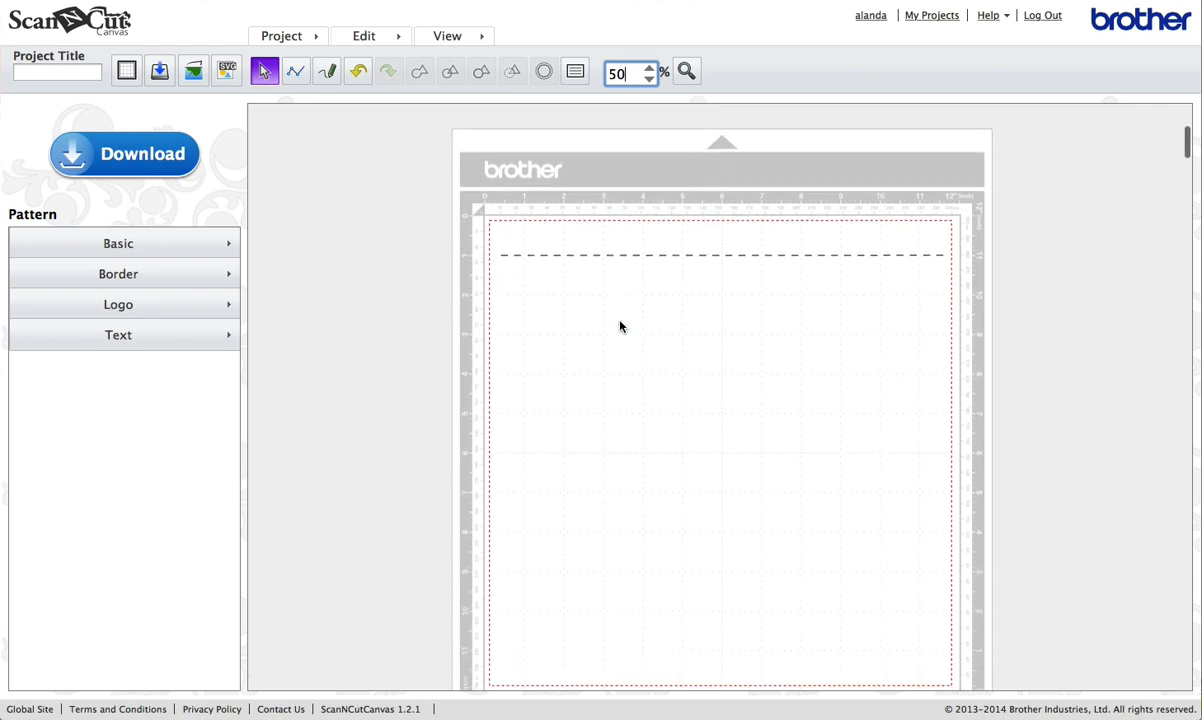
scroll(658, 350, "right", 2)
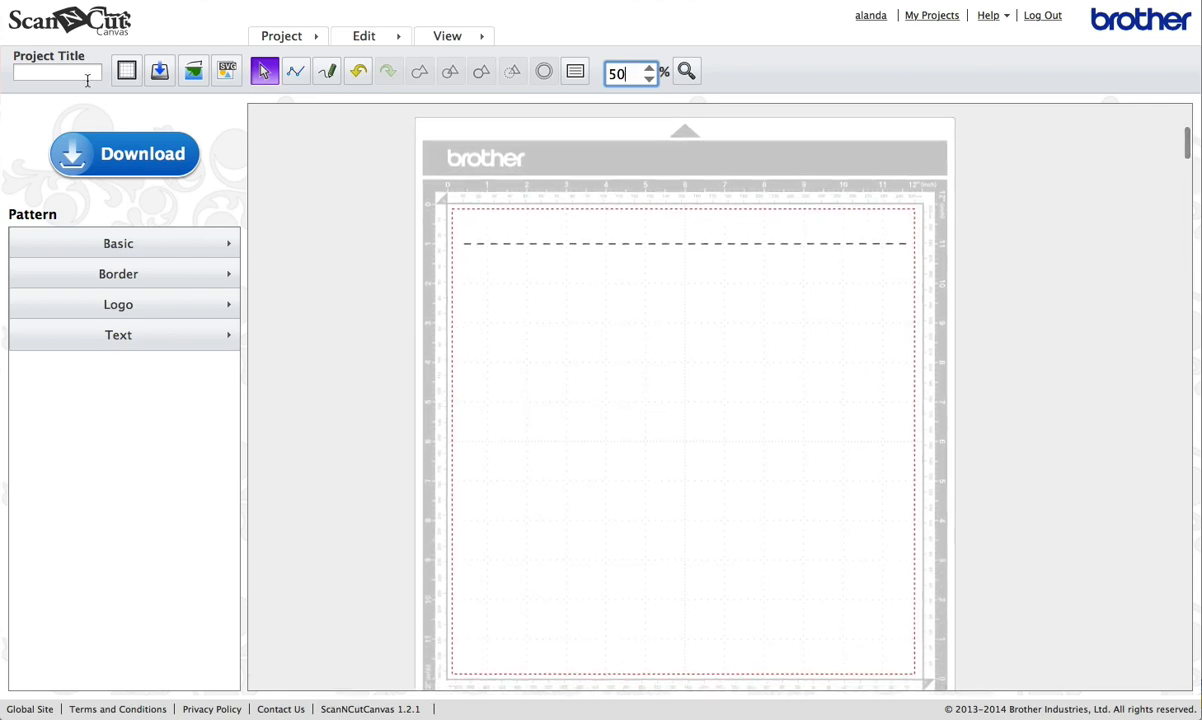
Title the project 'Scoring Line', download it as Scoring_Line.fcm and dismiss the download dialog
left_click(58, 72)
type("Scoring Line")
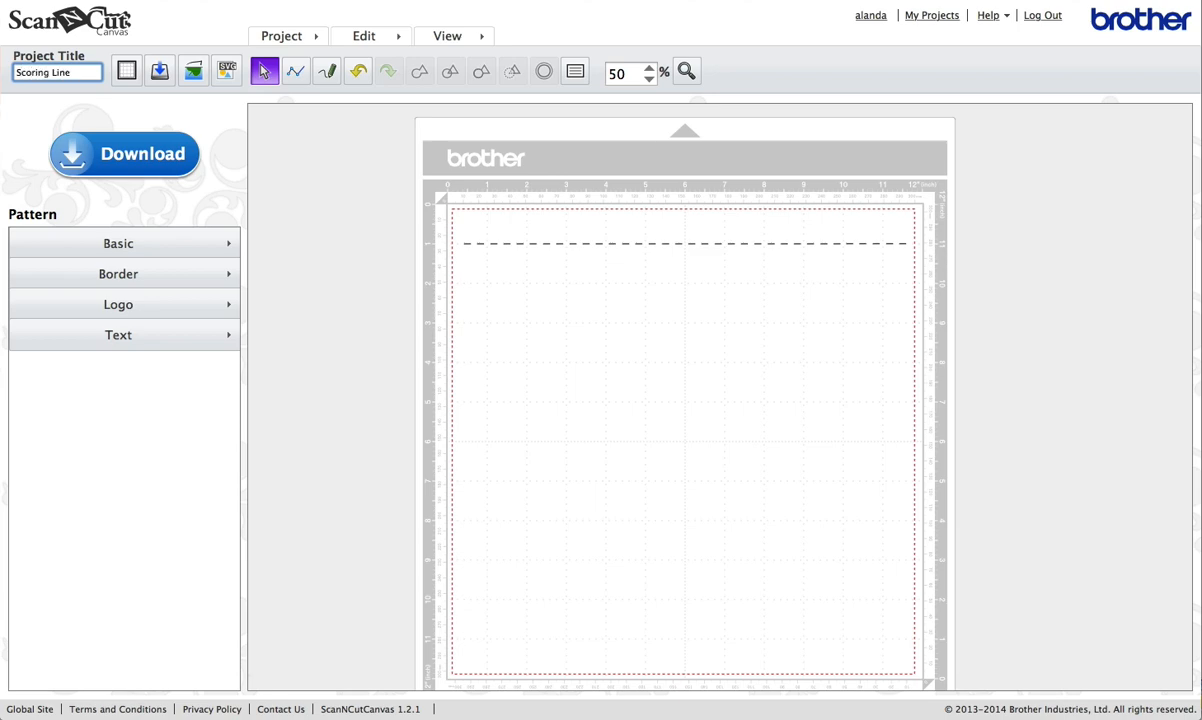
left_click(159, 156)
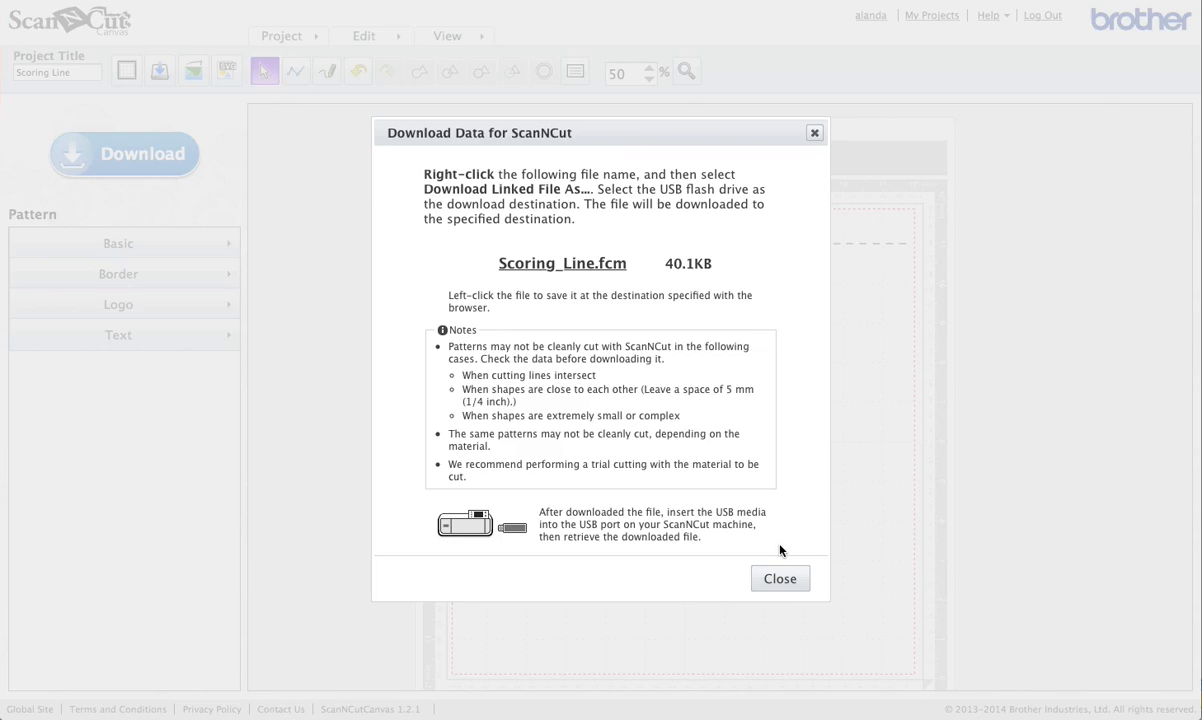
left_click(780, 578)
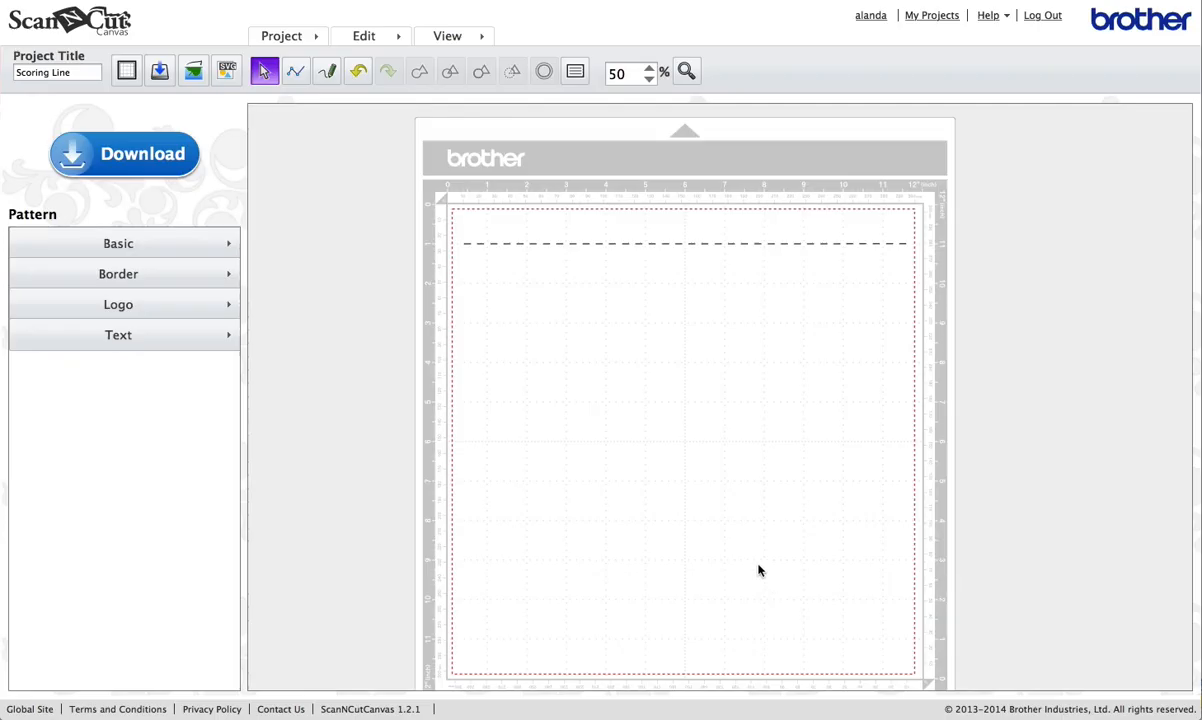
Create a new project and add a basic square, enlarging it to fill most of the mat
left_click(318, 40)
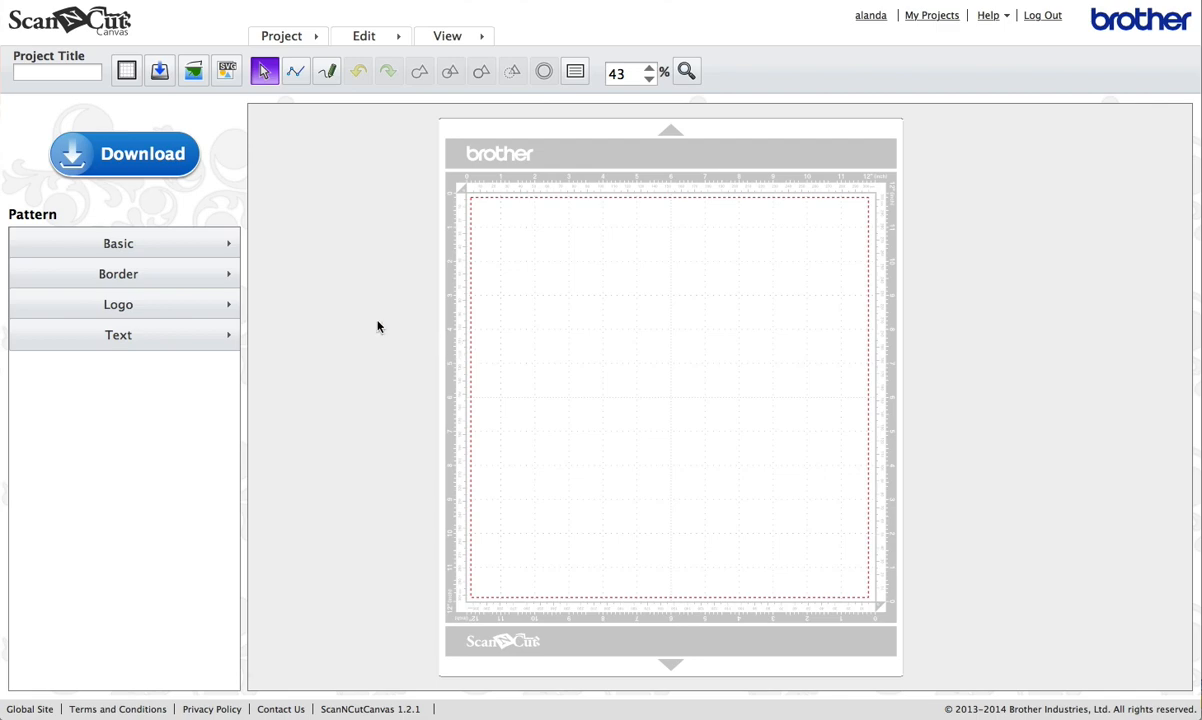
left_click(229, 247)
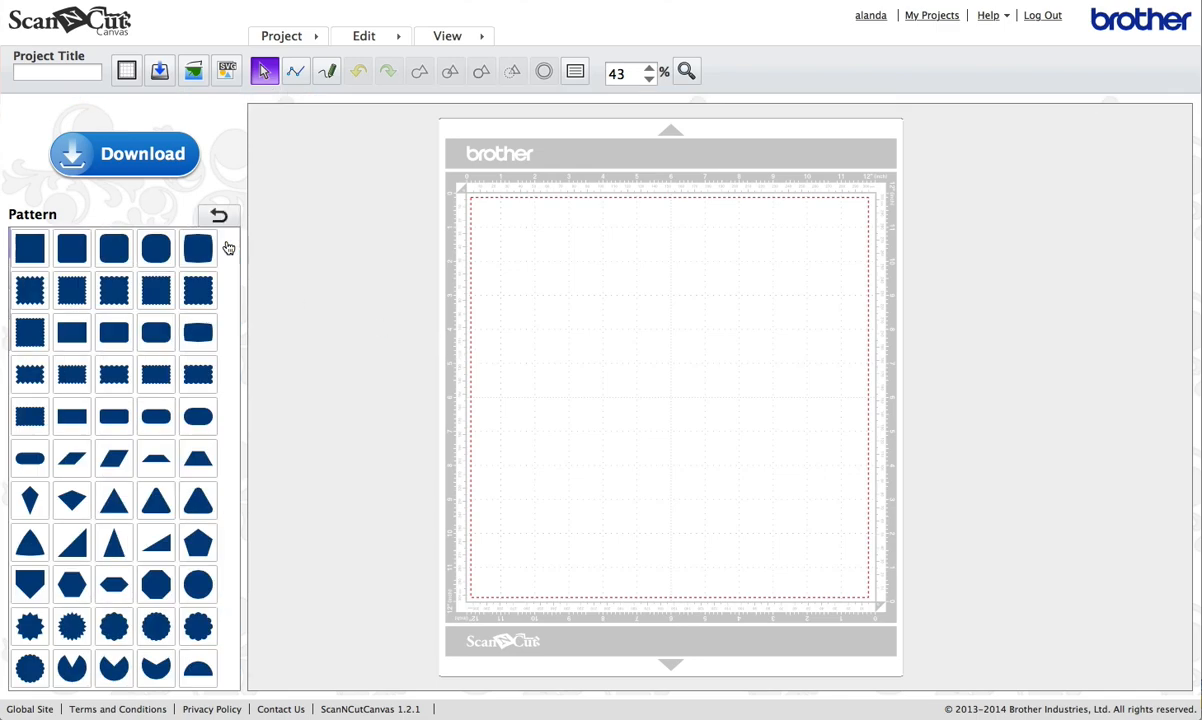
left_click(32, 255)
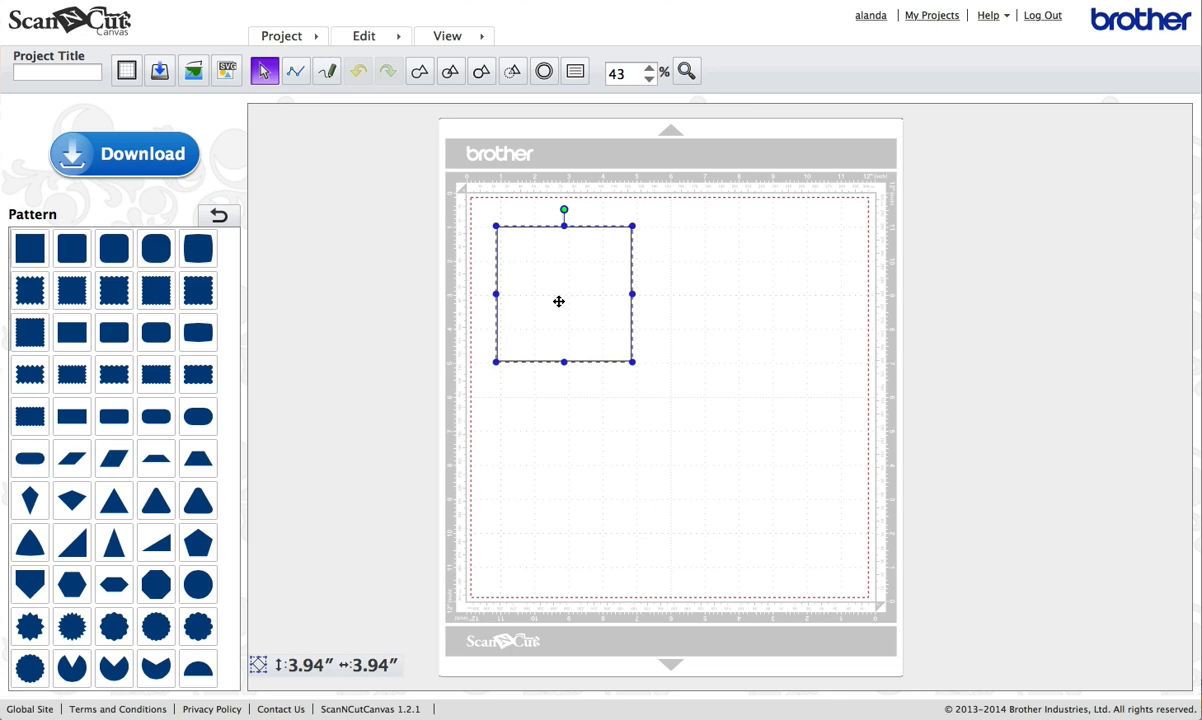
left_click_drag(561, 282, 583, 321)
mouse_move(633, 360)
left_mouse_down()
mouse_move(864, 544)
mouse_move(853, 515)
left_mouse_up()
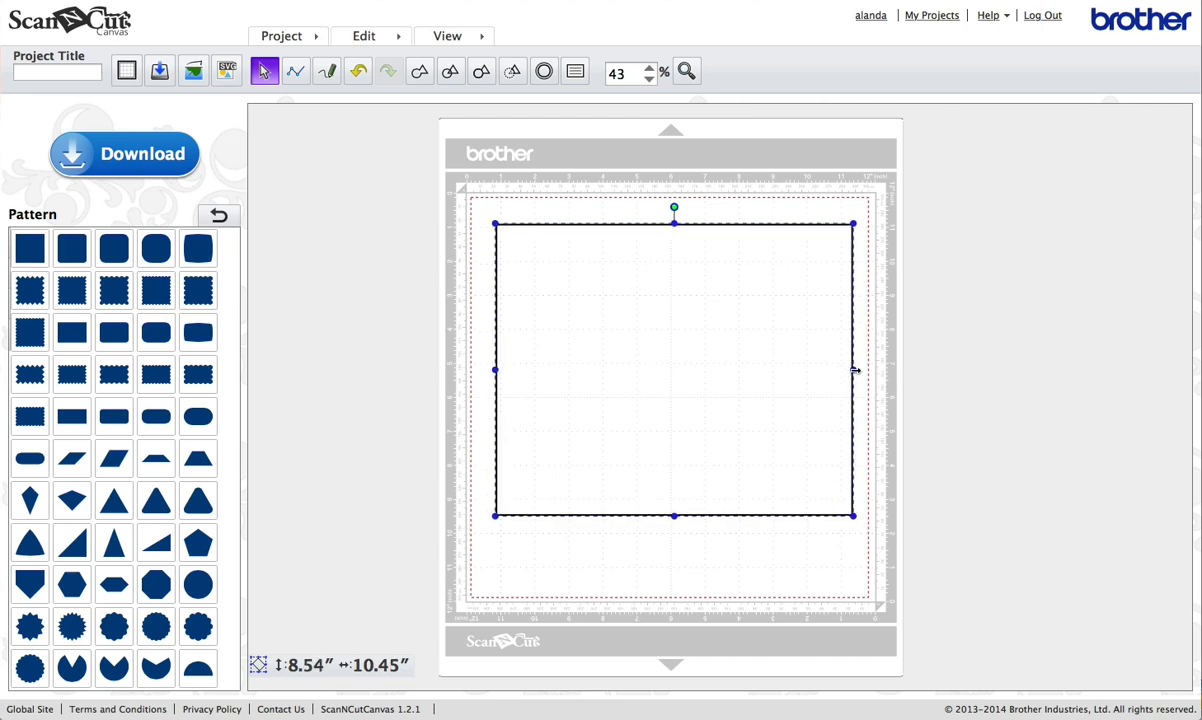
Stretch the rectangle to about 8.54 by 11.03 inches and move it to the lower part of the mat
left_click_drag(853, 372, 874, 372)
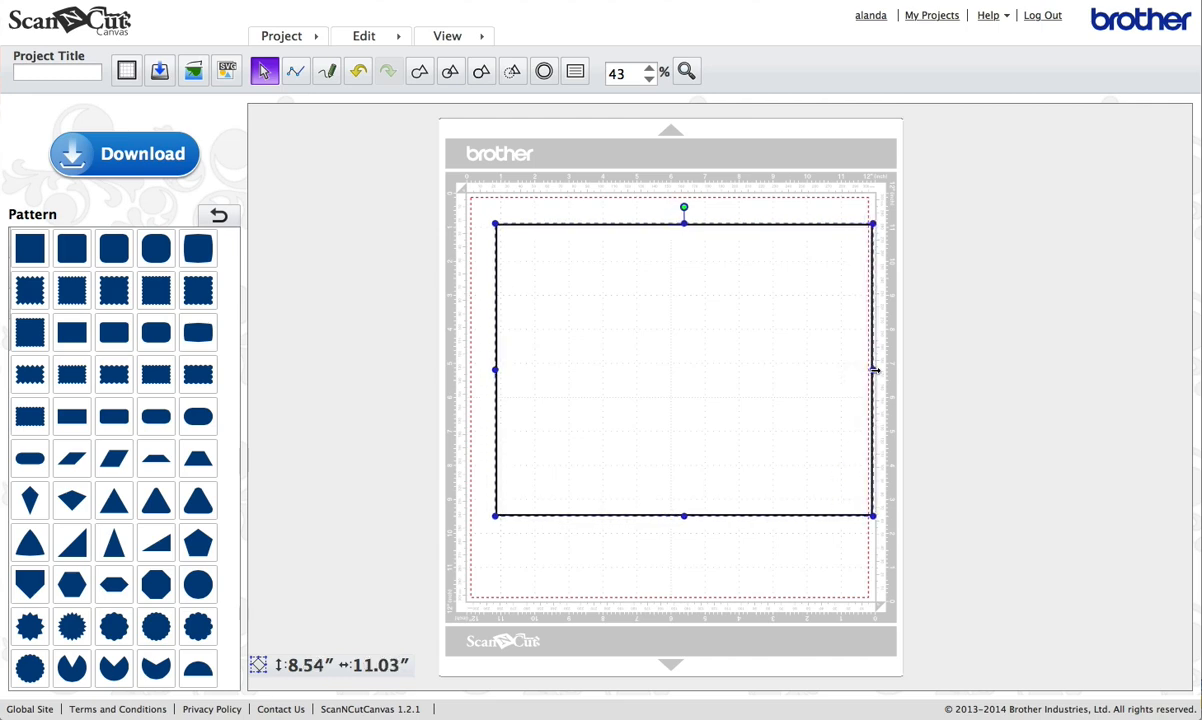
mouse_move(763, 378)
left_mouse_down()
mouse_move(756, 425)
mouse_move(726, 388)
left_mouse_up()
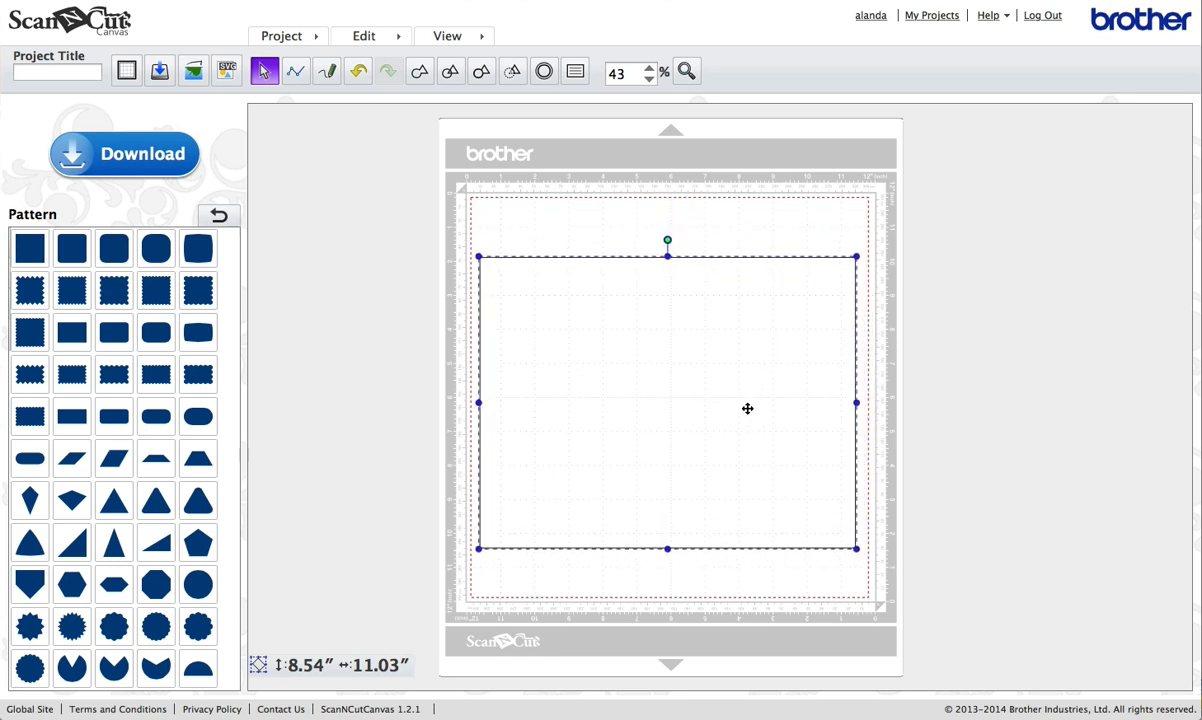
left_click(643, 231)
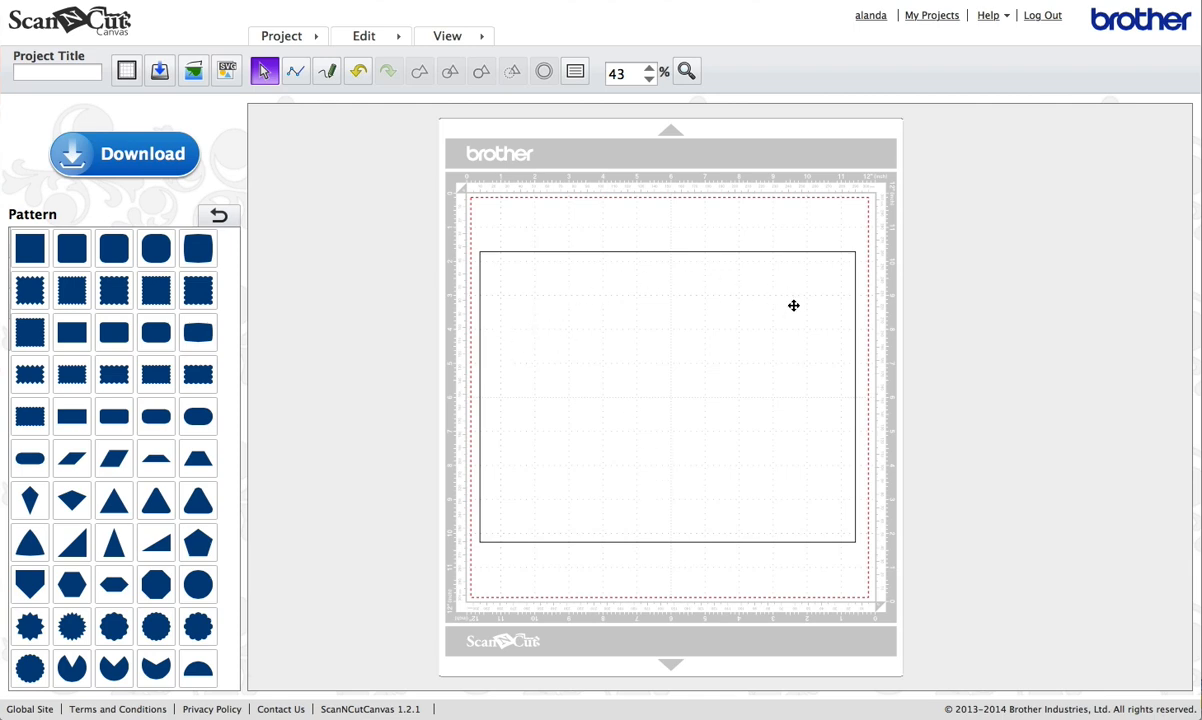
left_click_drag(700, 293, 701, 338)
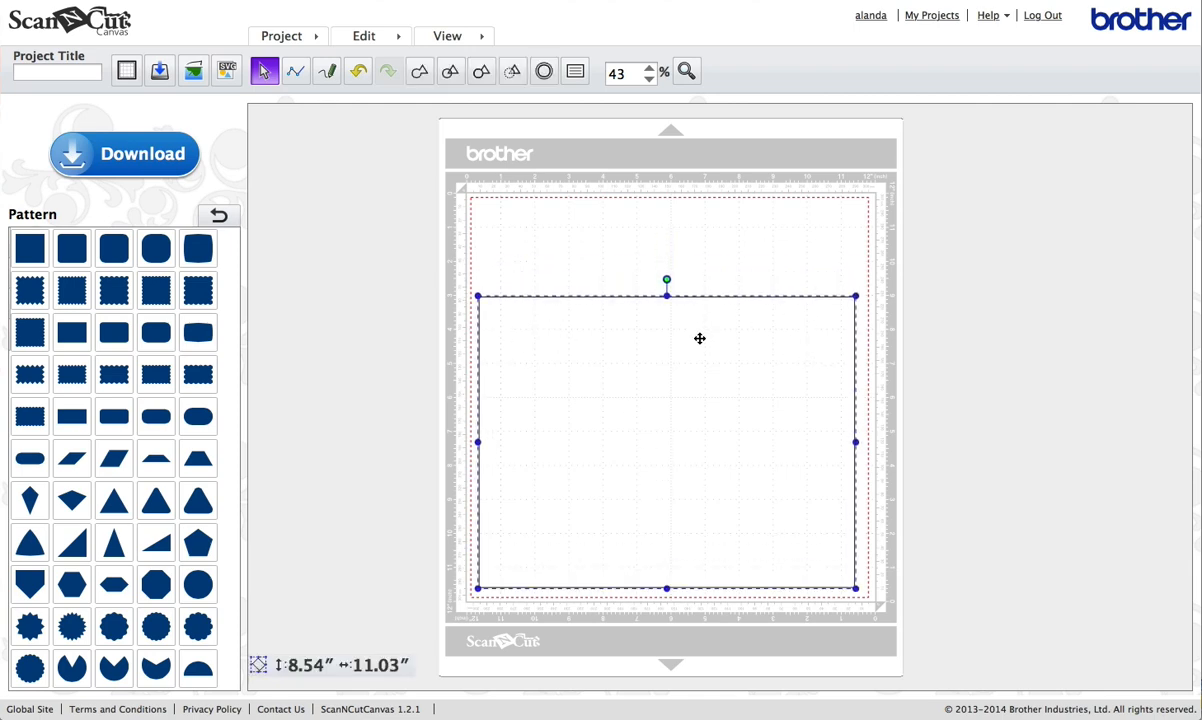
left_click(701, 227)
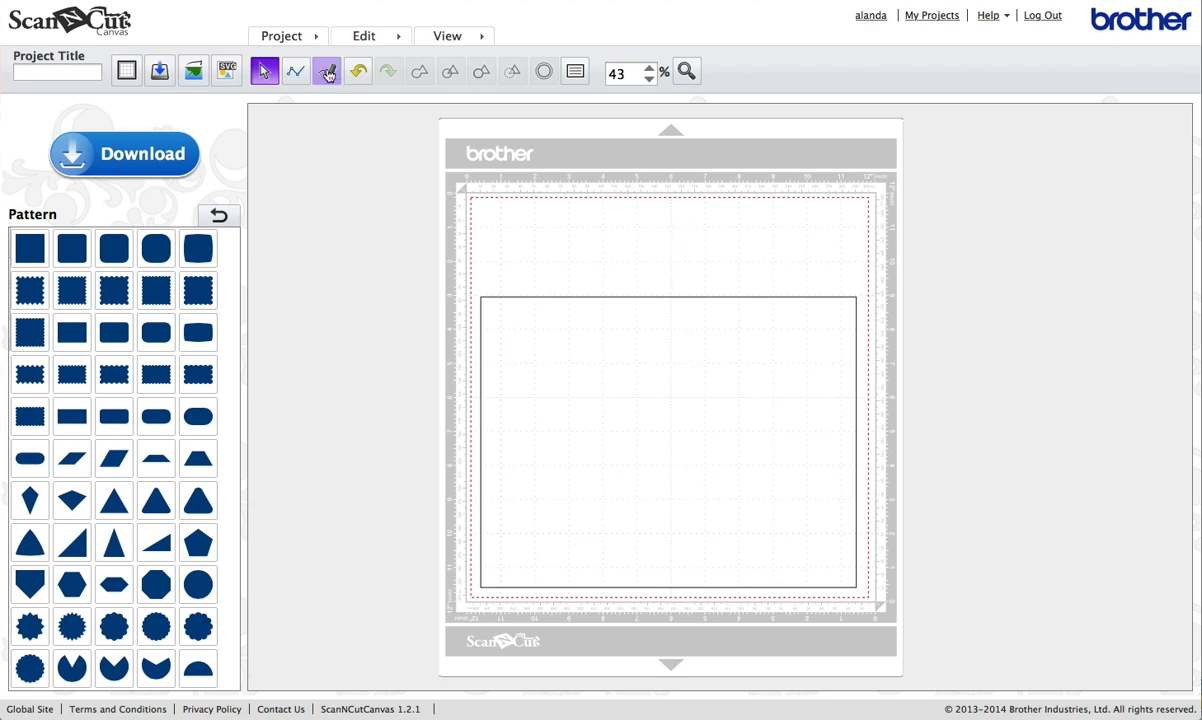
left_click(302, 40)
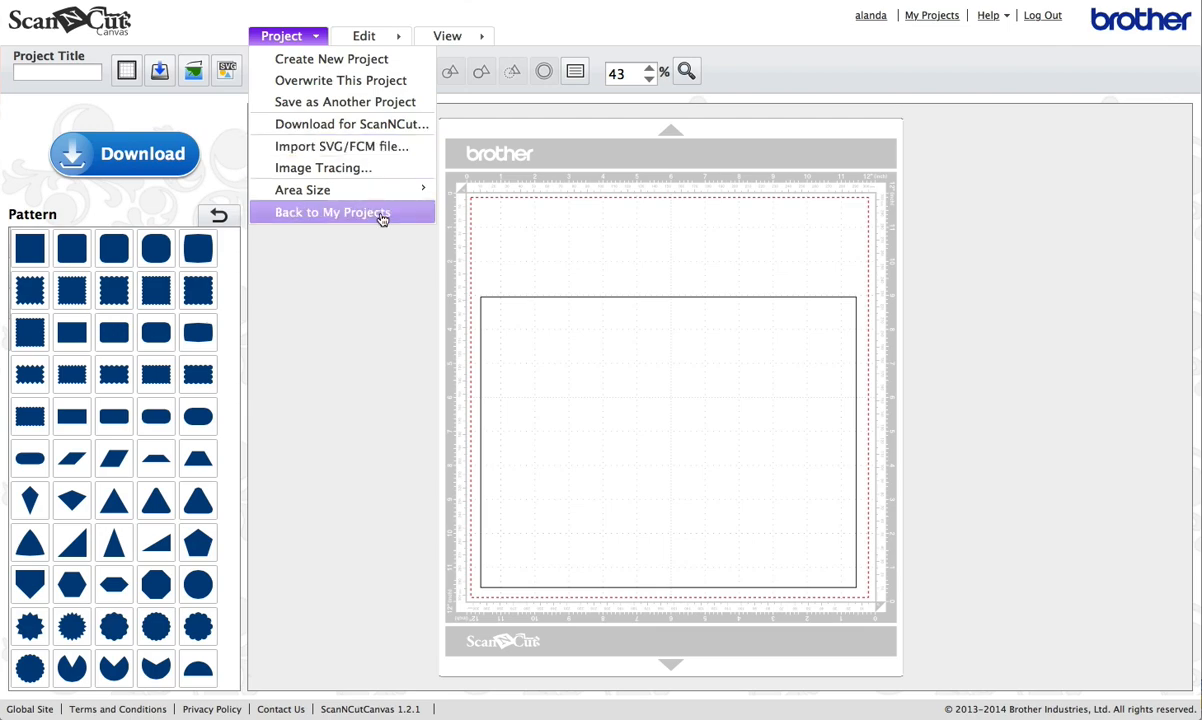
Import the saved Scoring_Line.fcm file so its dashed line lands above the rectangle
left_click(388, 258)
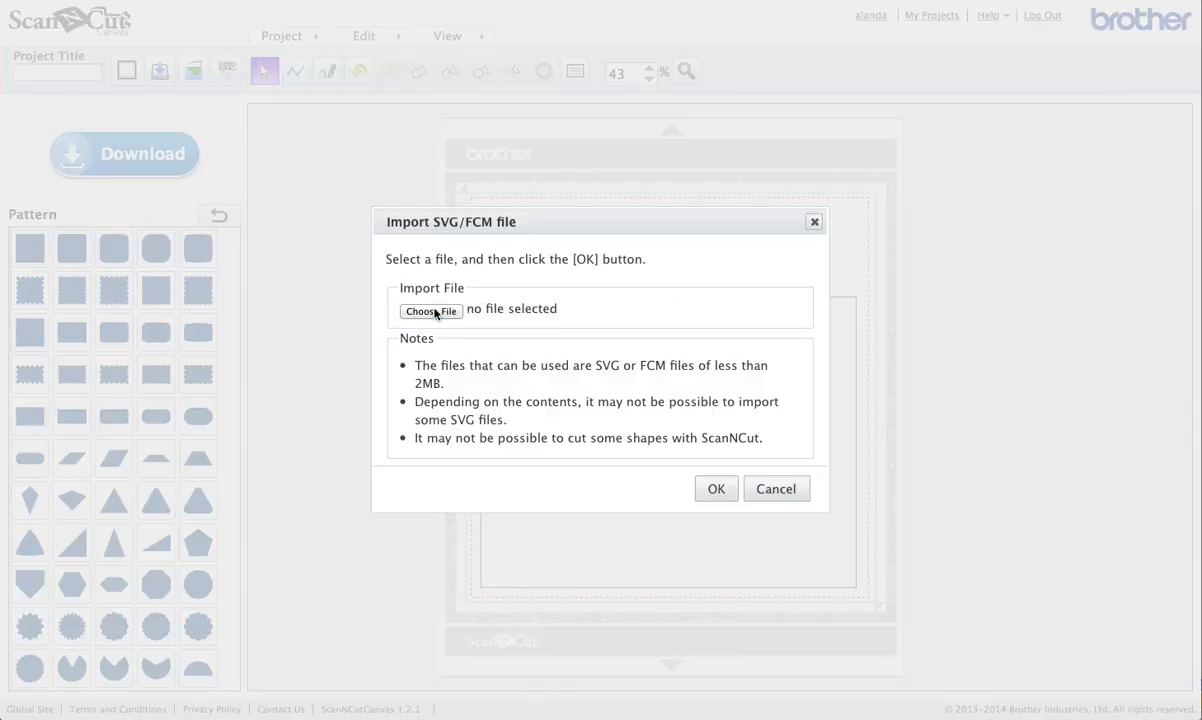
left_click(432, 311)
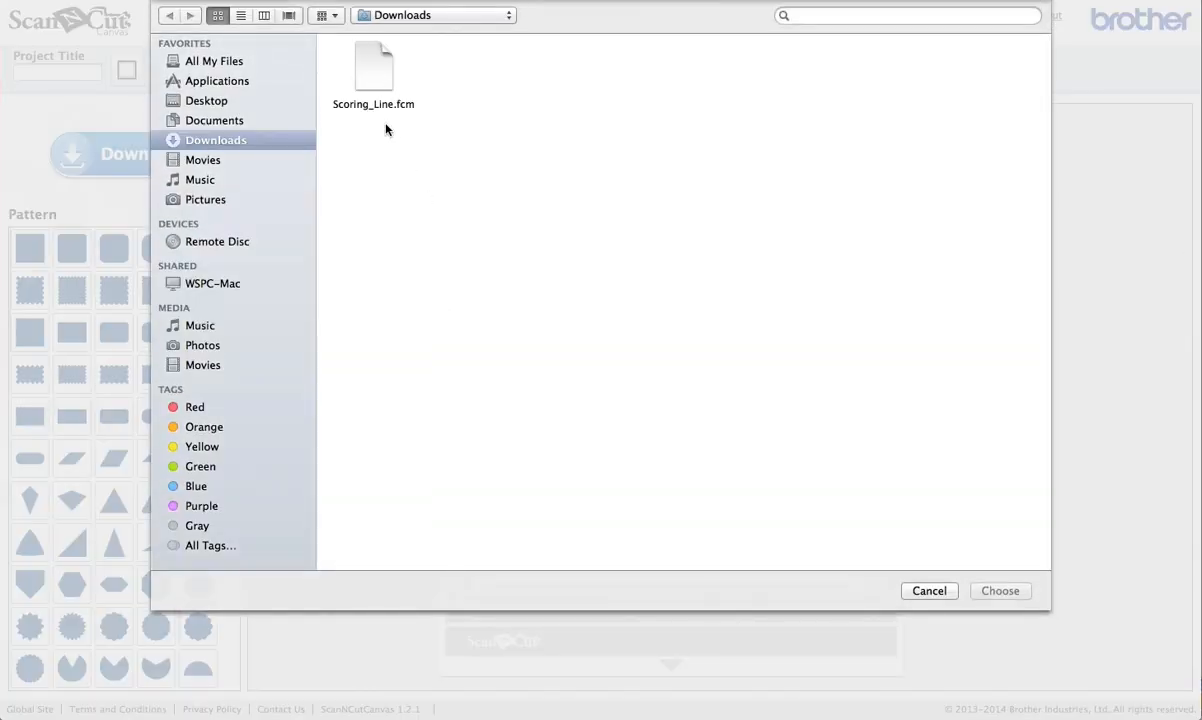
left_click(378, 73)
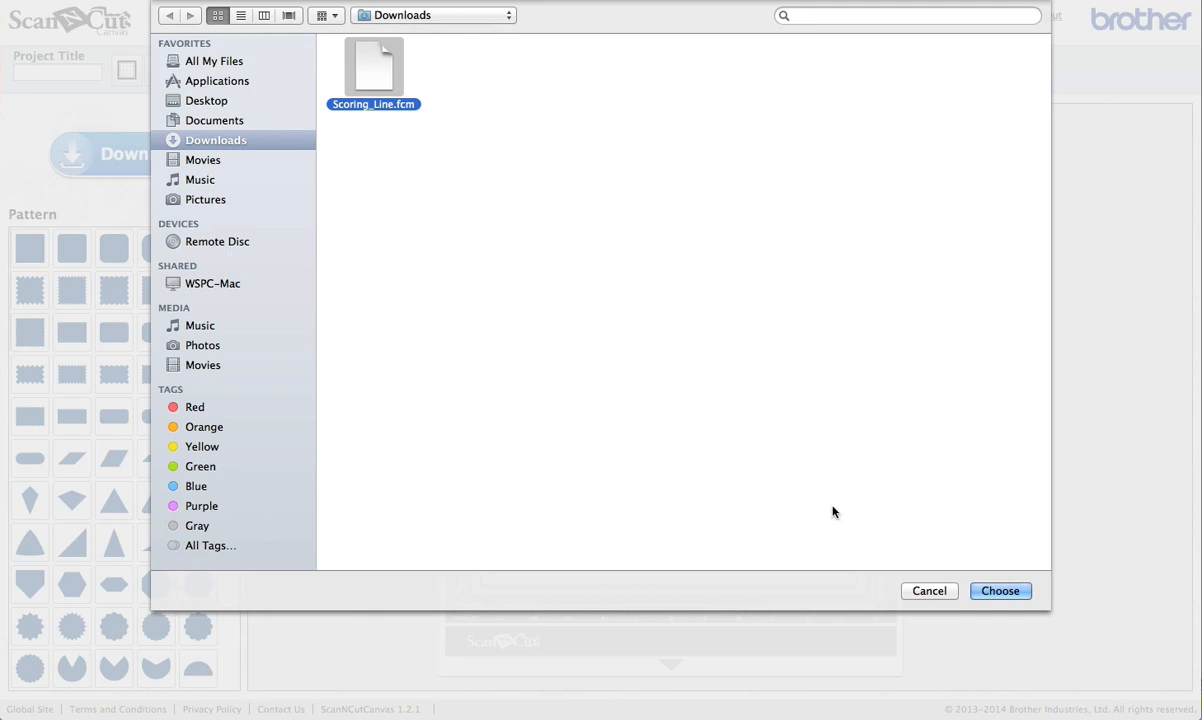
left_click(1000, 590)
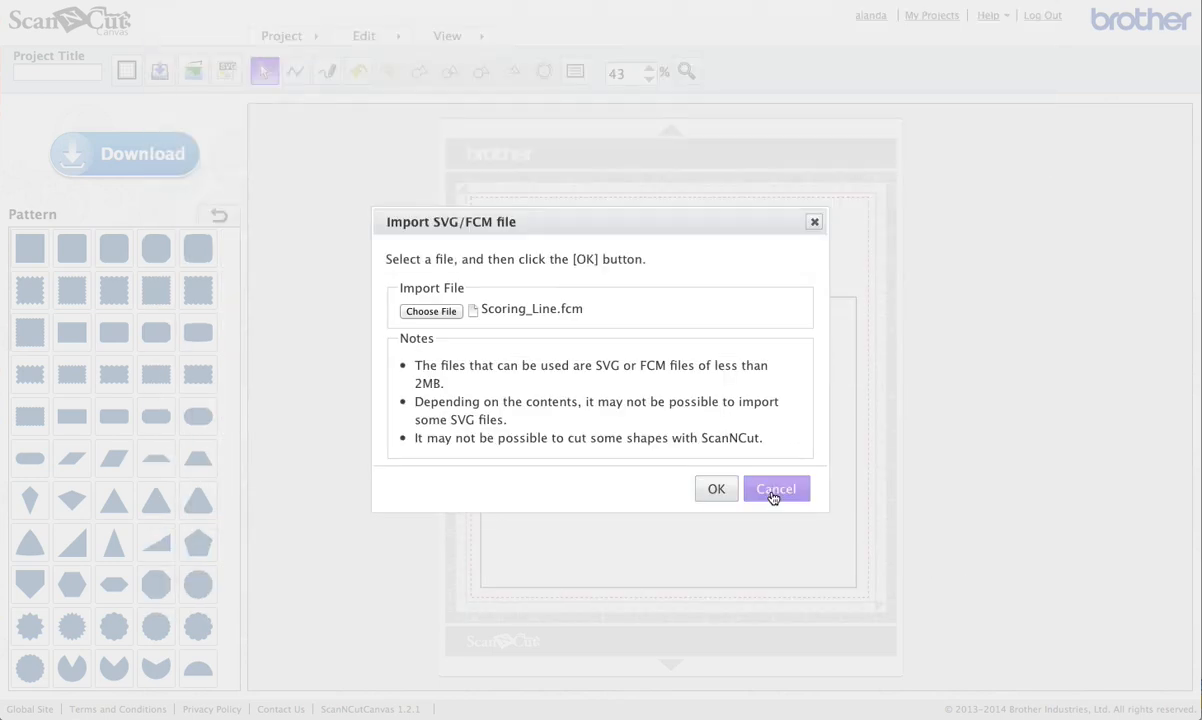
left_click(716, 489)
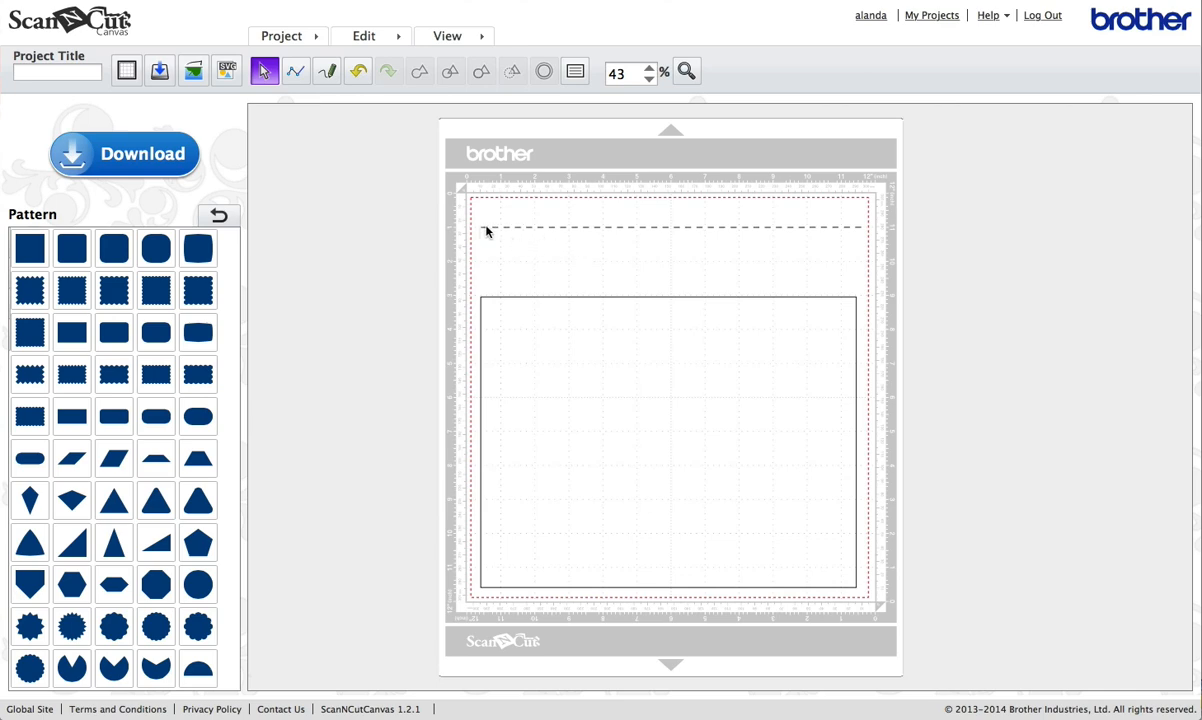
Delete the tiny stray leftover piece of the dashed line, then view the whole mat again
left_click(649, 67)
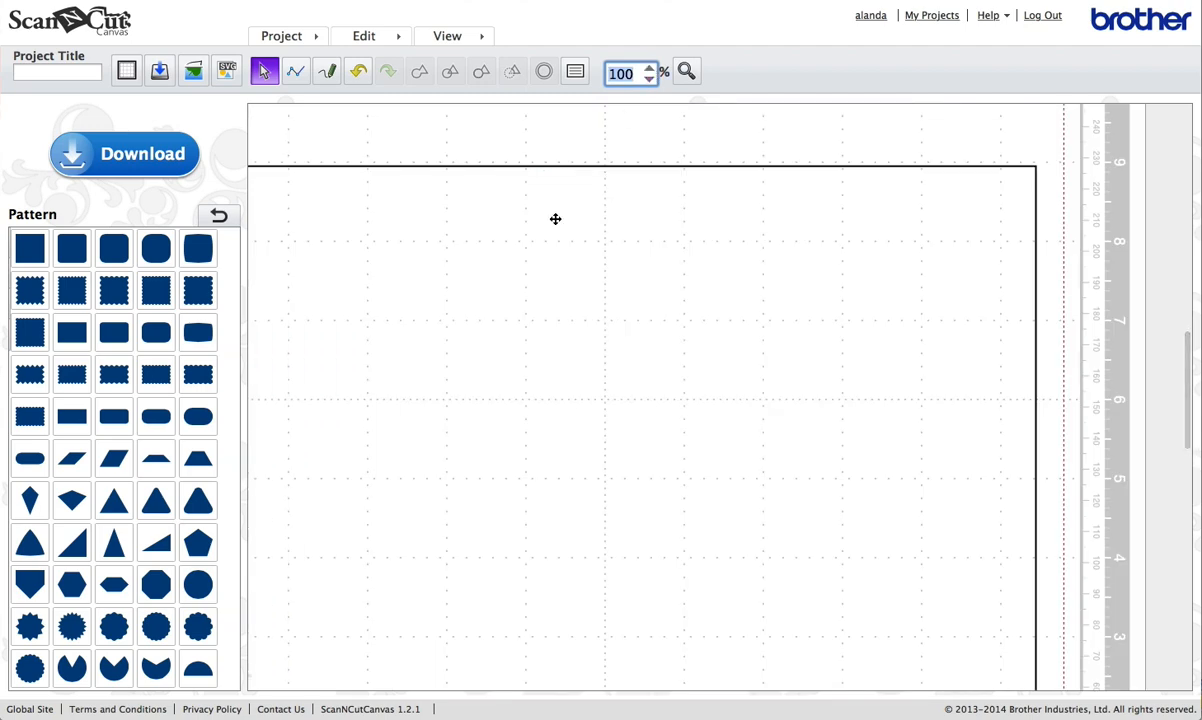
scroll(520, 203, "up", 3)
scroll(556, 223, "right", 3)
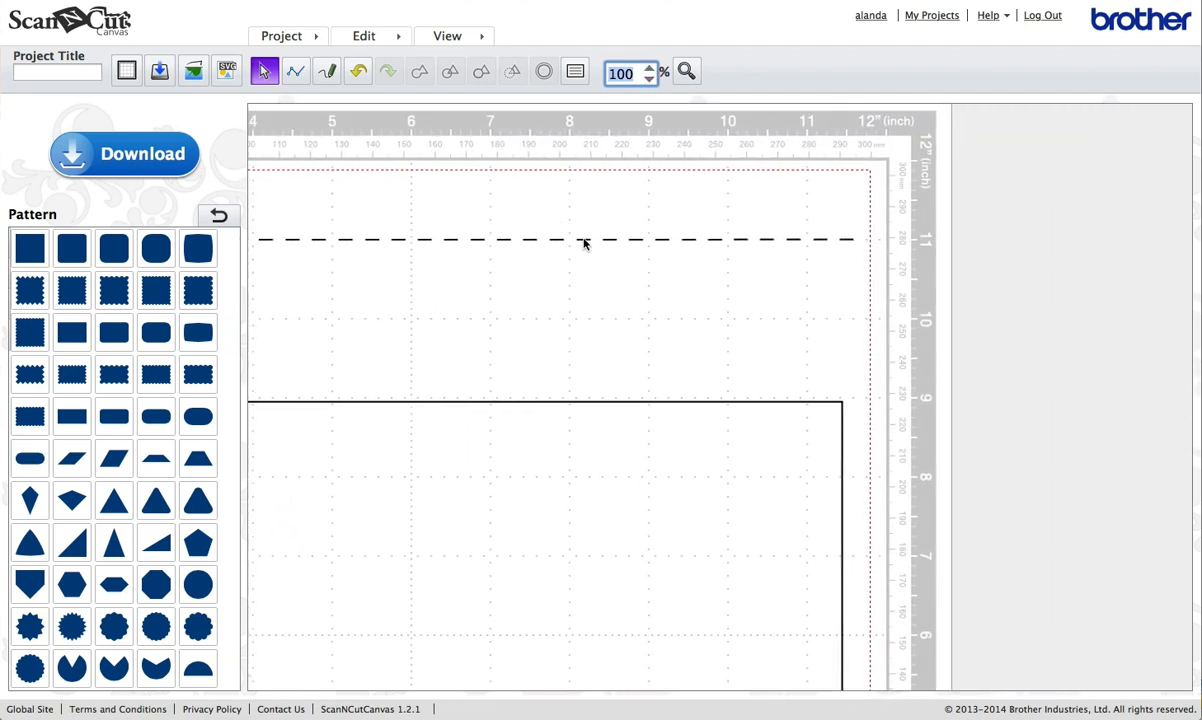
left_click(584, 239)
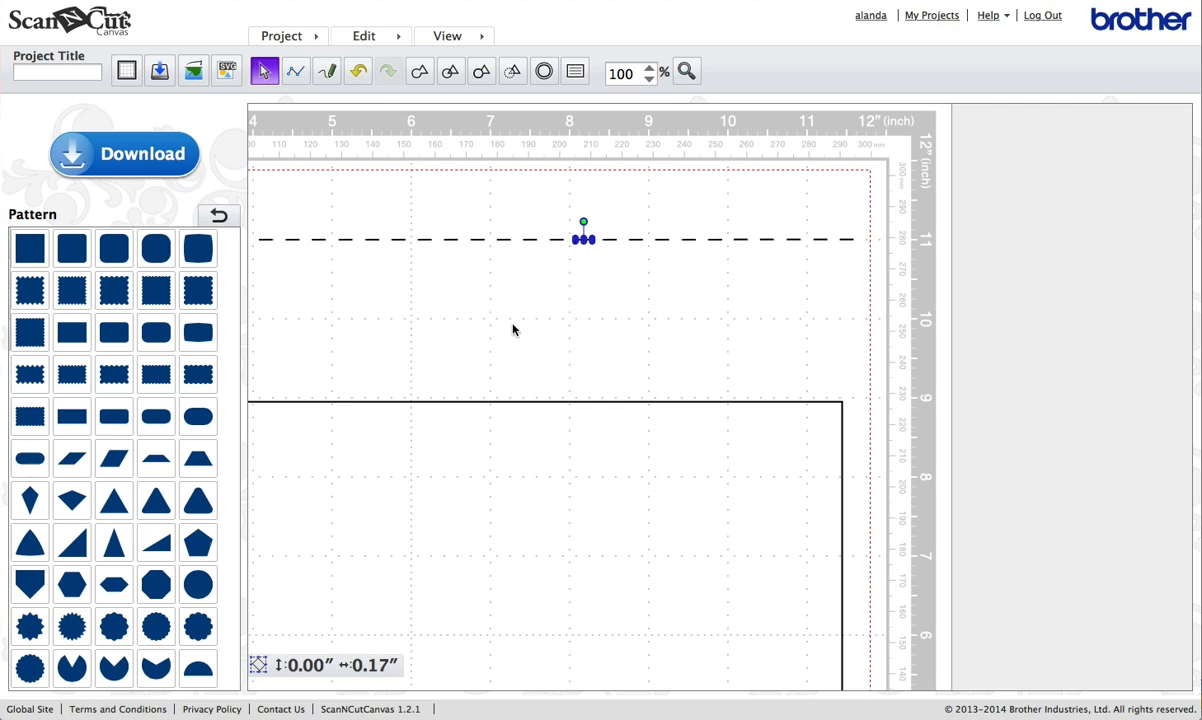
key("Delete")
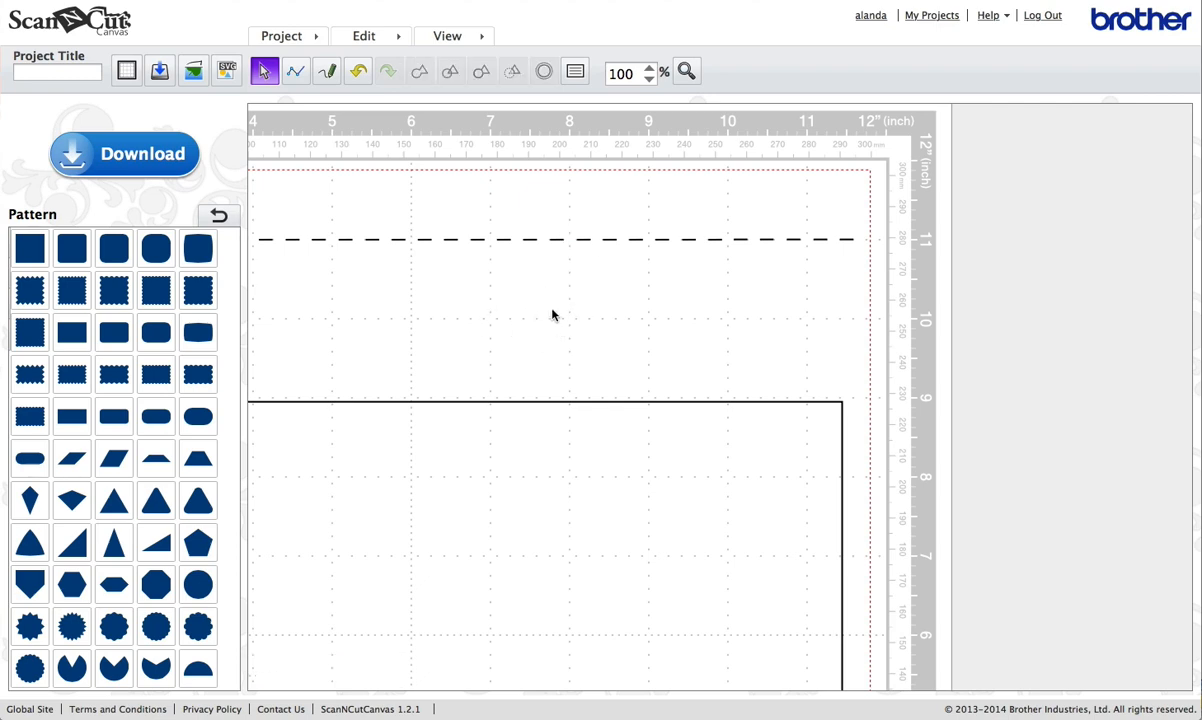
left_click(650, 77)
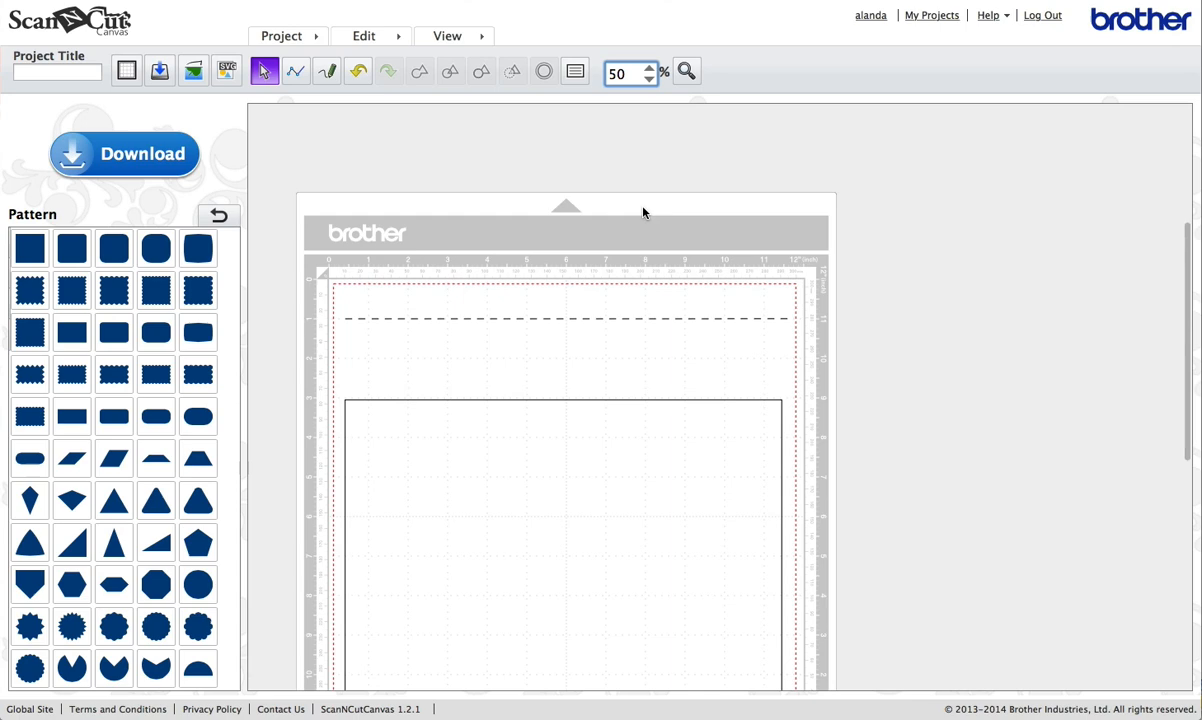
scroll(643, 212, "down", 3)
mouse_move(343, 232)
left_mouse_down()
mouse_move(350, 253)
mouse_move(813, 291)
left_mouse_up()
Group the selected dashes into one dashed-line object
right_click(666, 255)
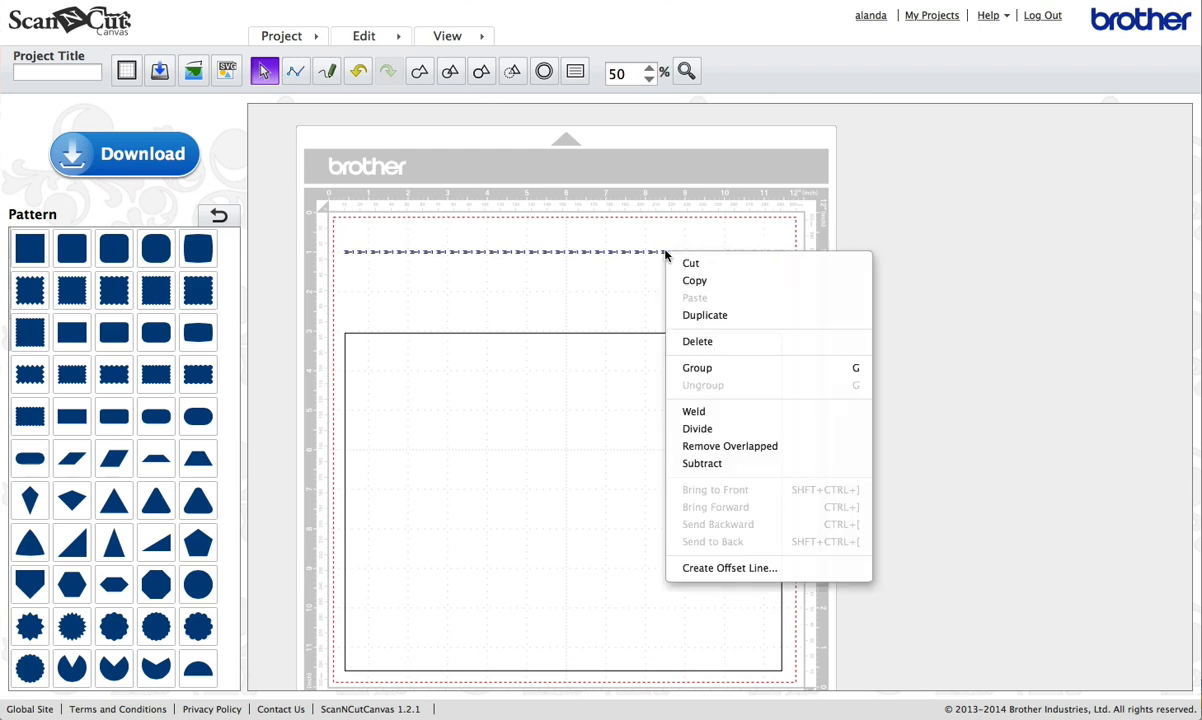
left_click(700, 348)
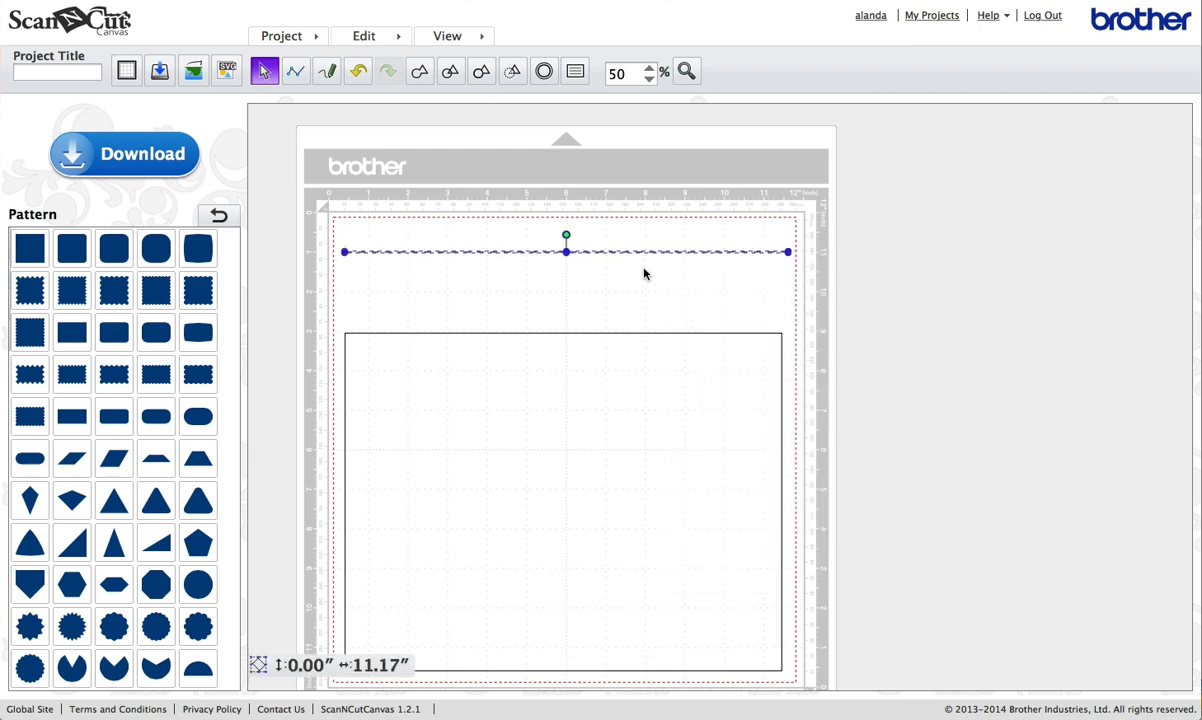
left_click(648, 68)
scroll(560, 230, "up", 3)
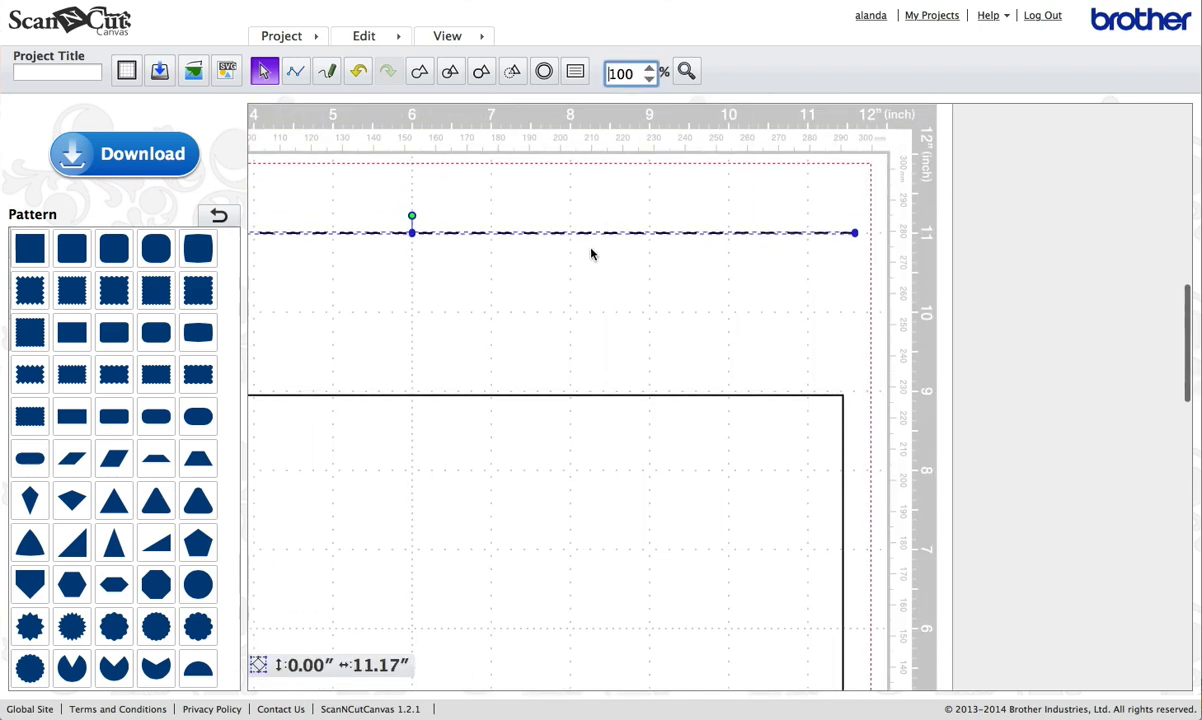
left_click(585, 265)
Nudge the grouped dashed line slightly upward and return to the 50% whole-mat view
left_click(583, 234)
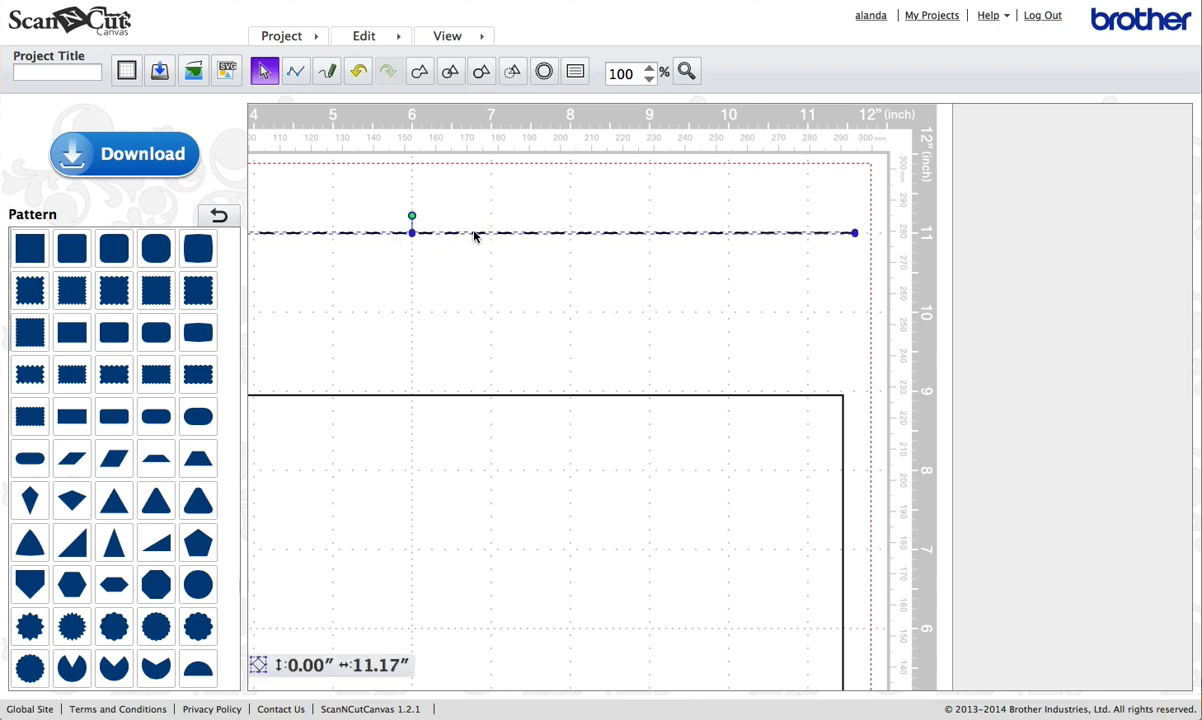
mouse_move(476, 234)
left_mouse_down()
mouse_move(464, 245)
mouse_move(470, 228)
left_mouse_up()
left_click(420, 300)
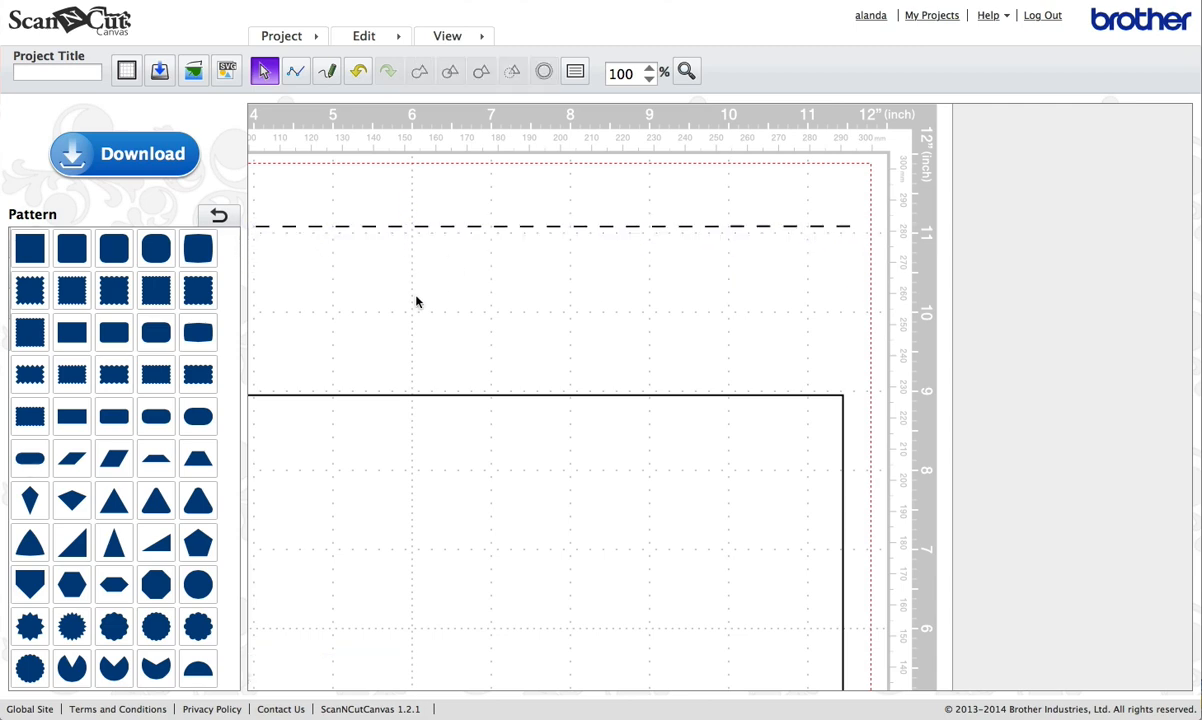
left_click(649, 77)
scroll(566, 162, "down", 5)
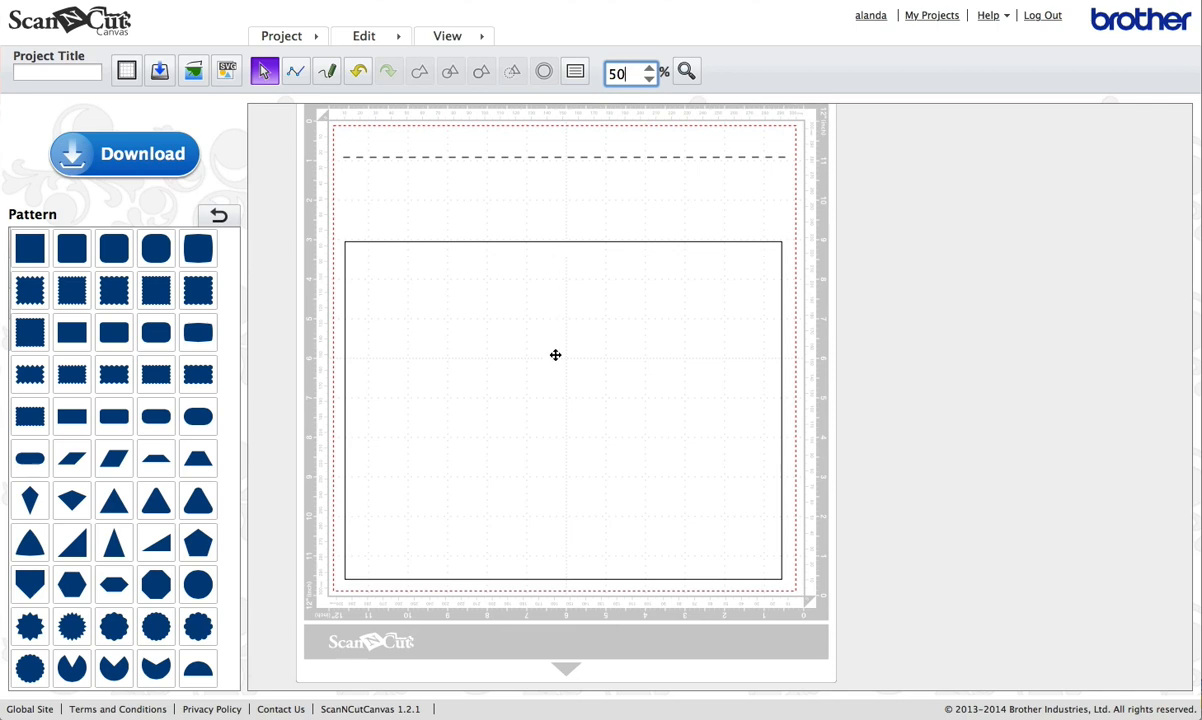
Rotate the dashed line 90° to vertical and nudge the rectangle card upward
left_click(531, 158)
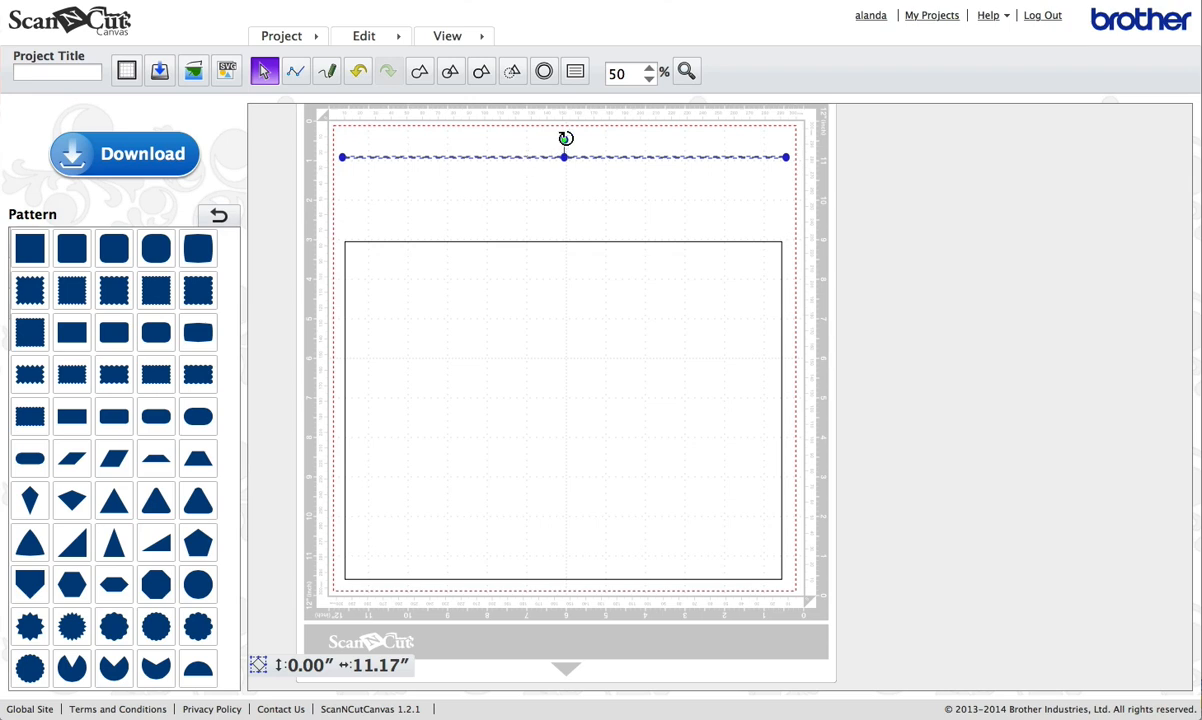
left_click_drag(565, 137, 581, 157)
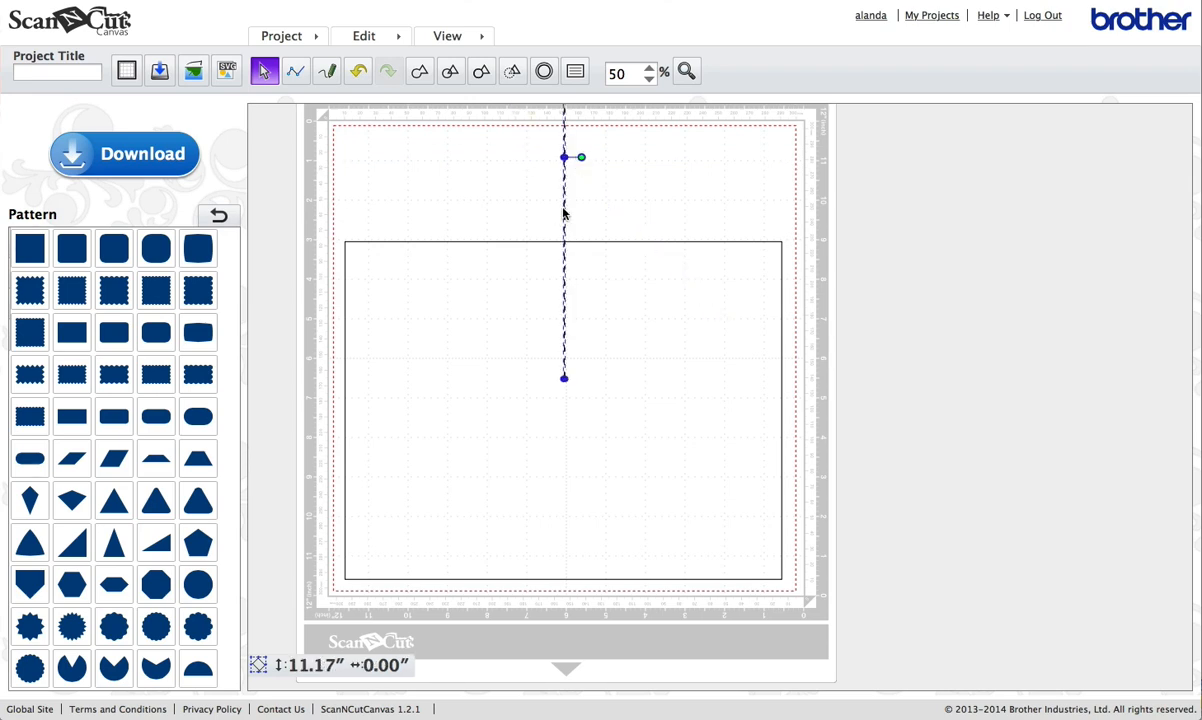
left_click(605, 243)
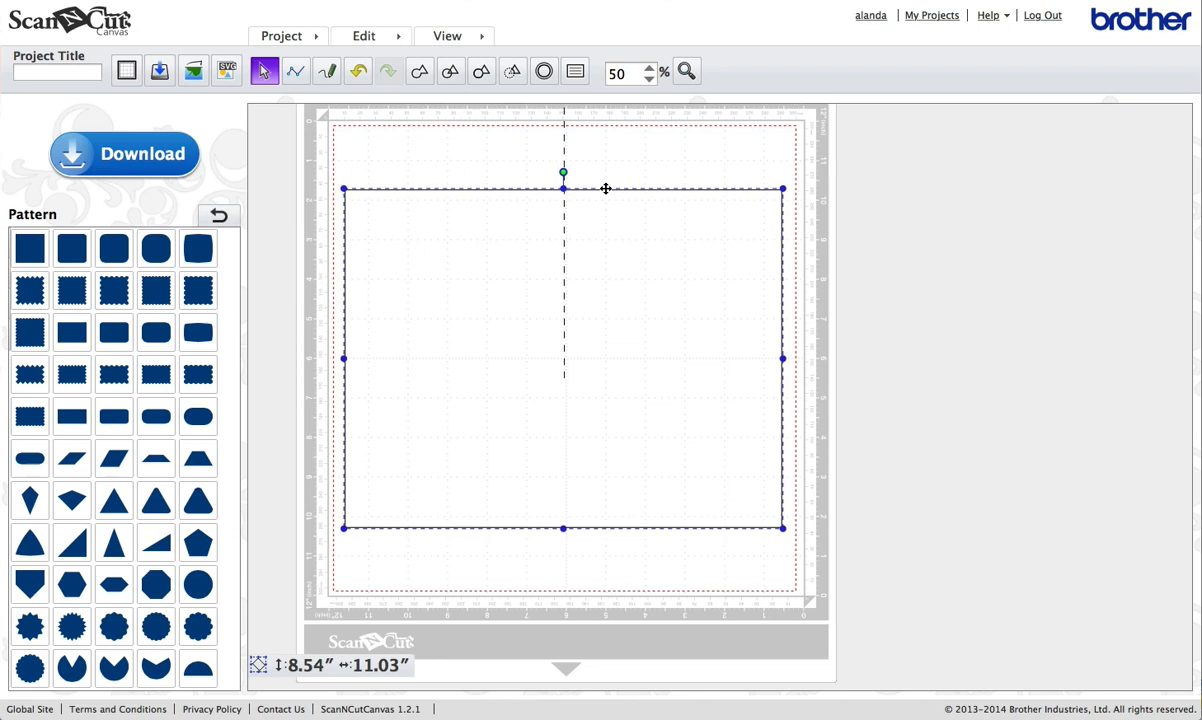
key("Up")
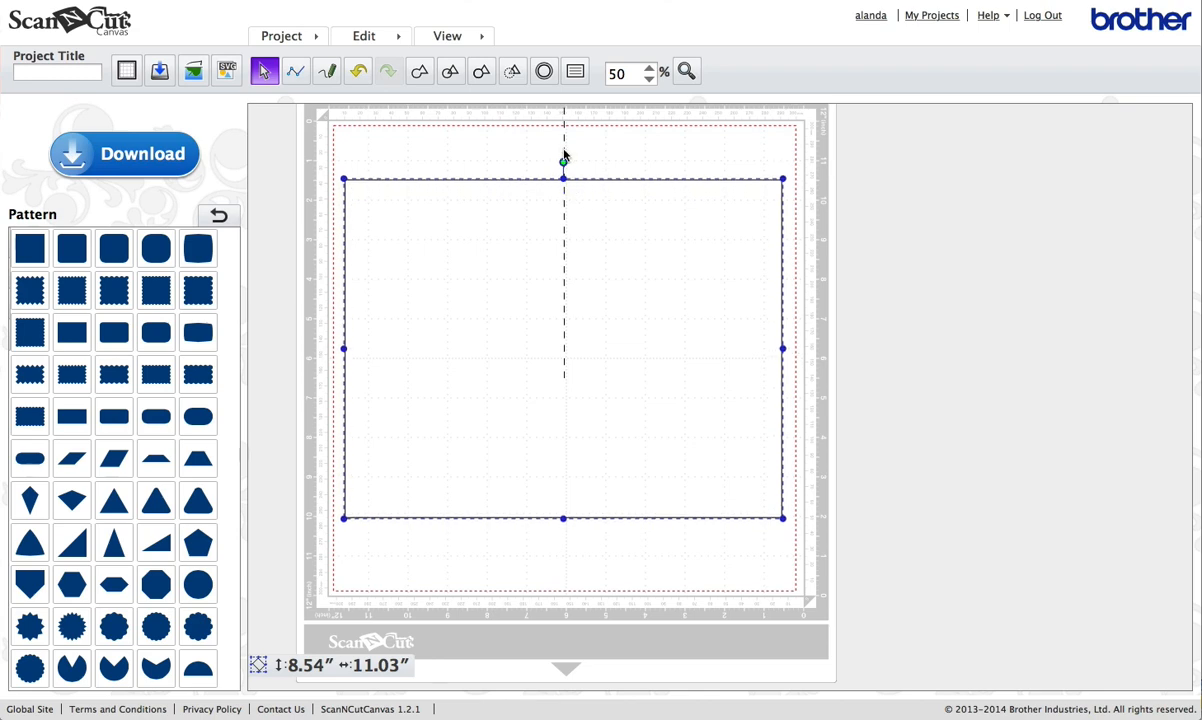
Move the vertical line down through the card's middle and lower the rectangle slightly
left_click(564, 163)
left_click_drag(564, 168, 570, 284)
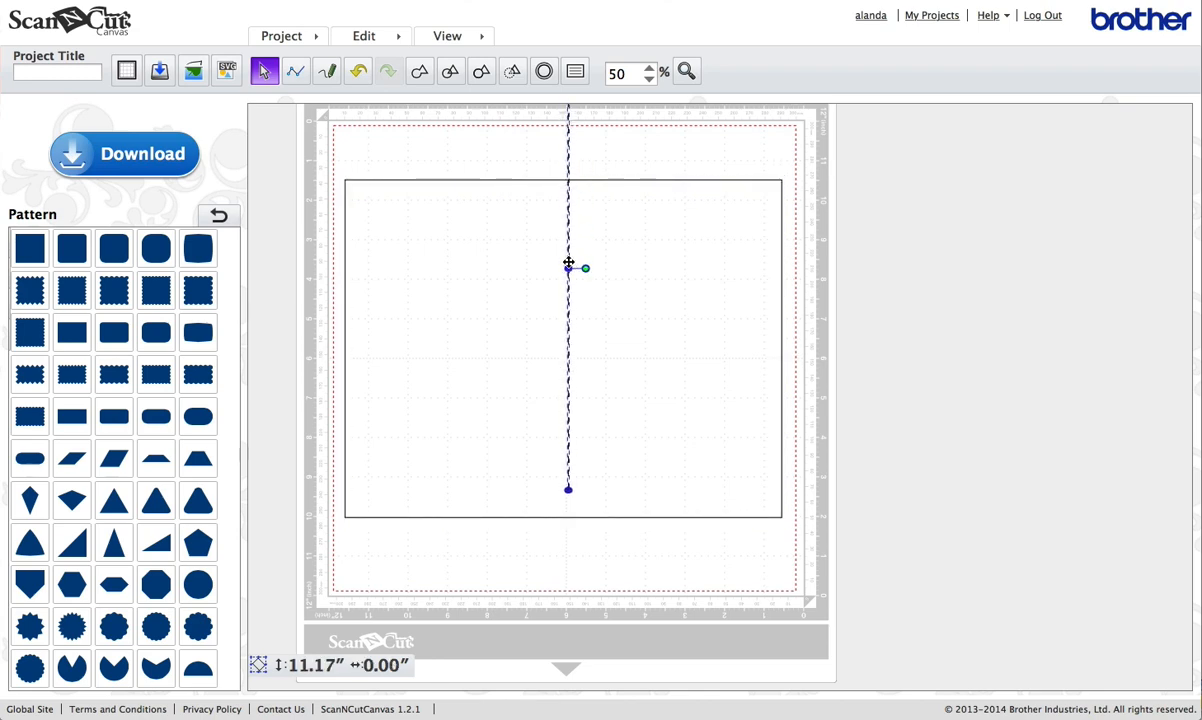
scroll(570, 284, "down", 1)
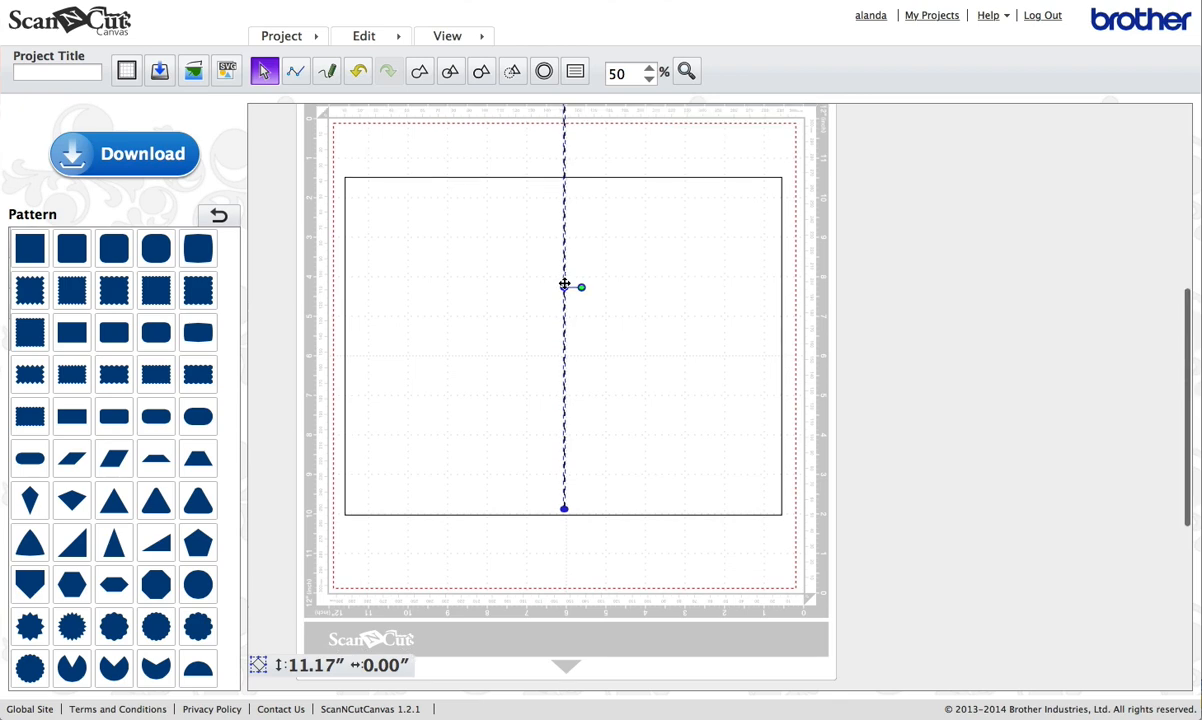
left_click(591, 167)
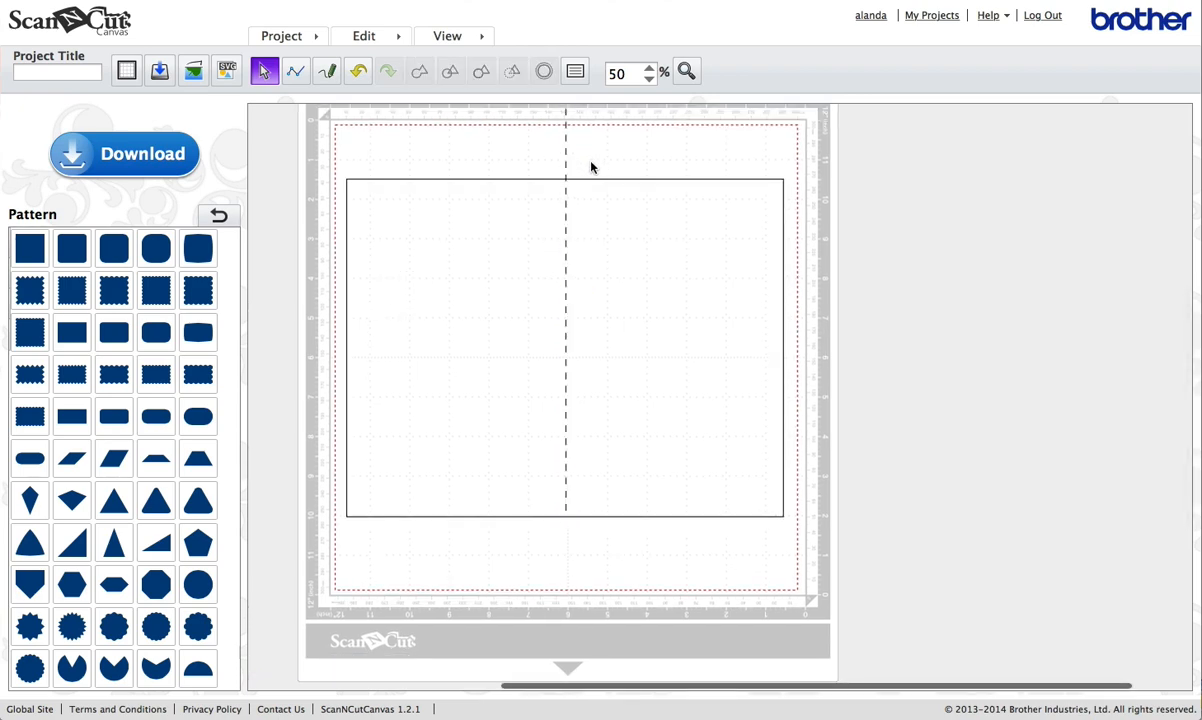
left_click_drag(604, 300, 617, 325)
left_click(568, 196)
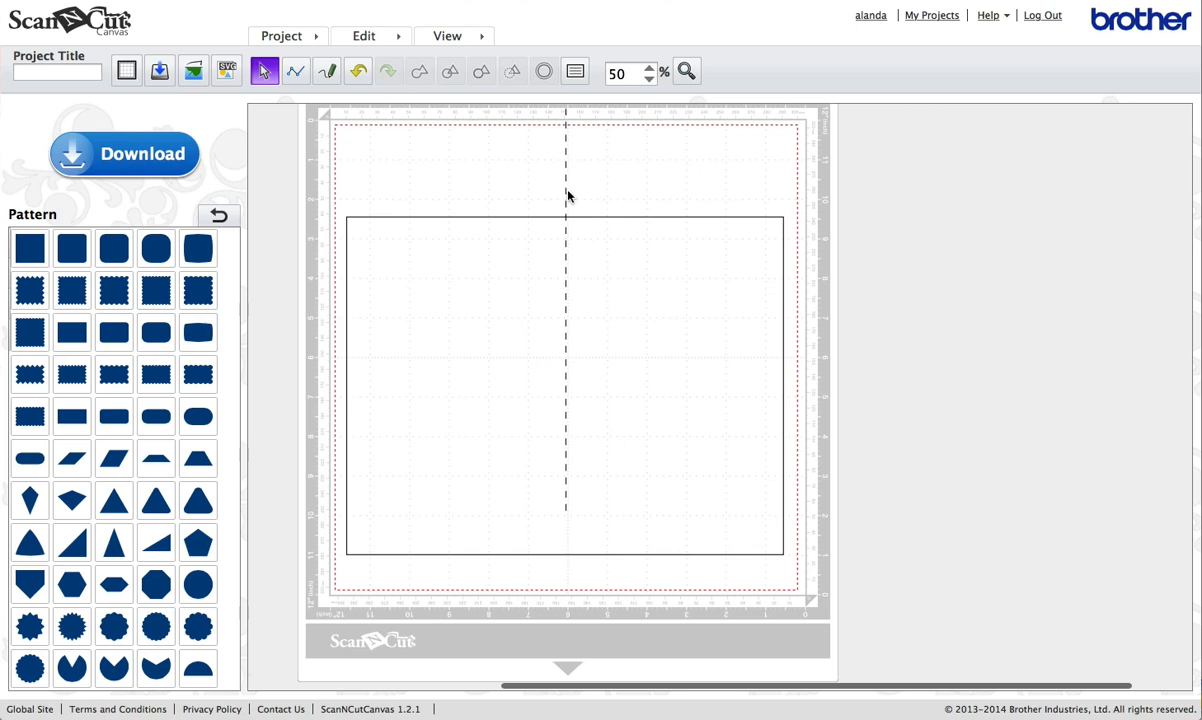
left_click_drag(566, 191, 568, 228)
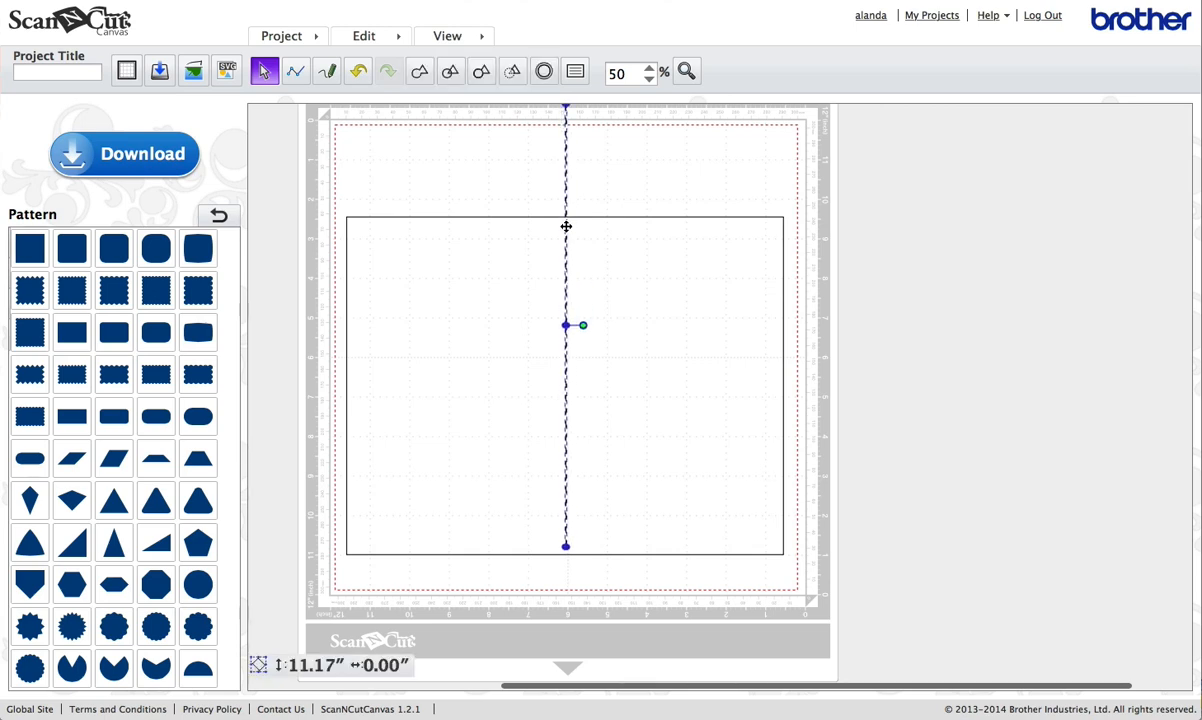
left_click(618, 233)
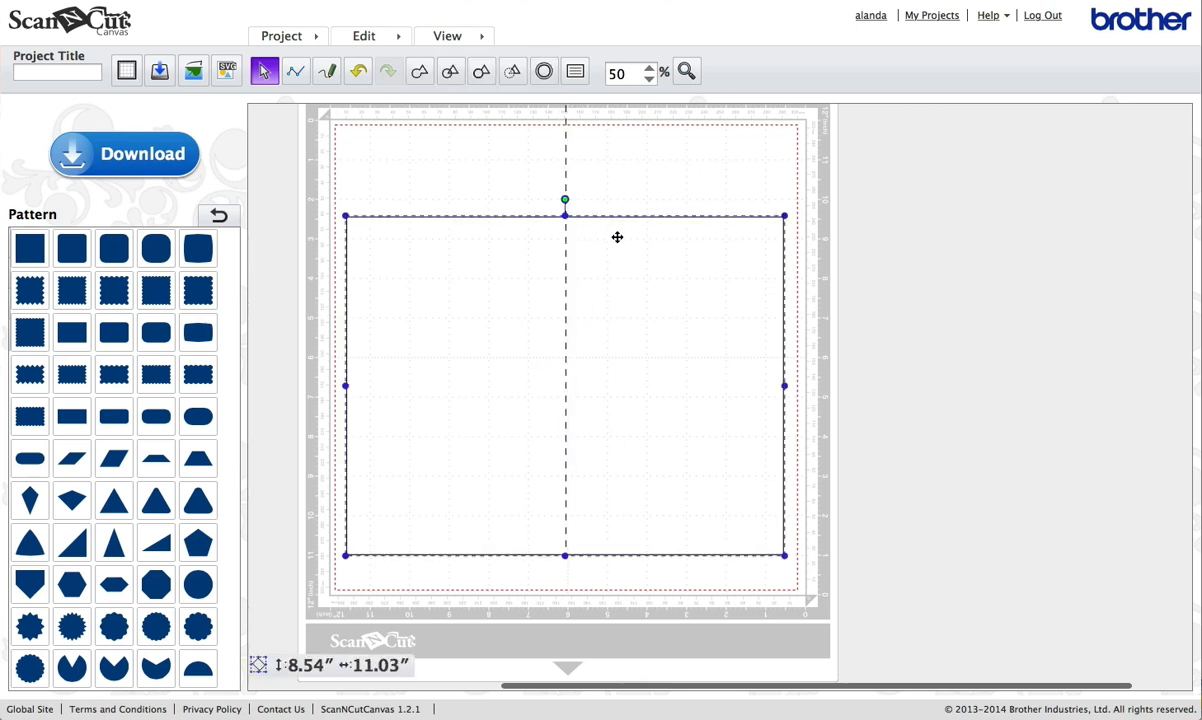
left_click(590, 196)
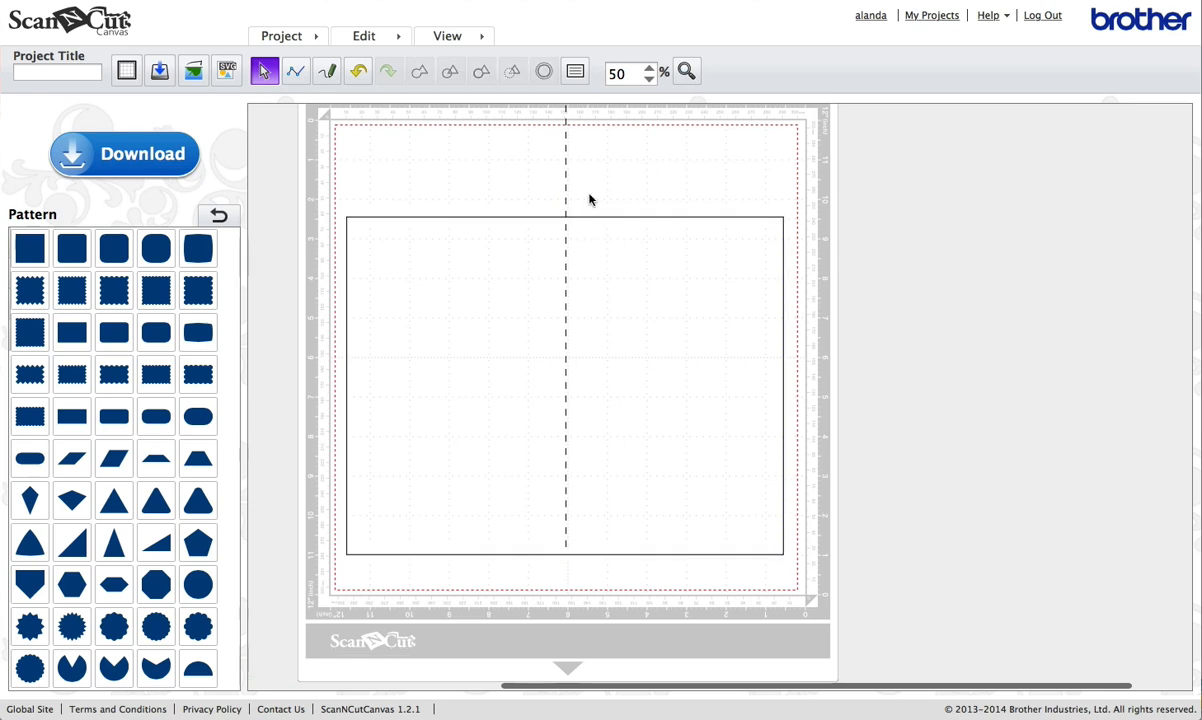
left_click(584, 229)
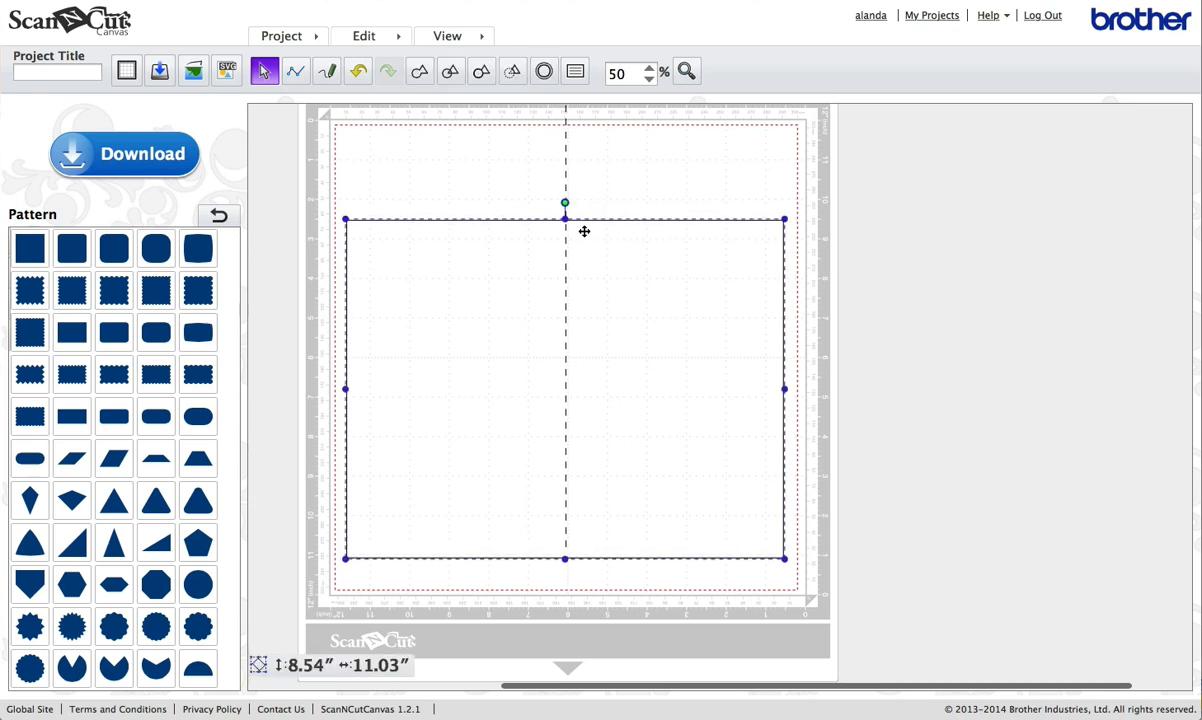
left_click(588, 214)
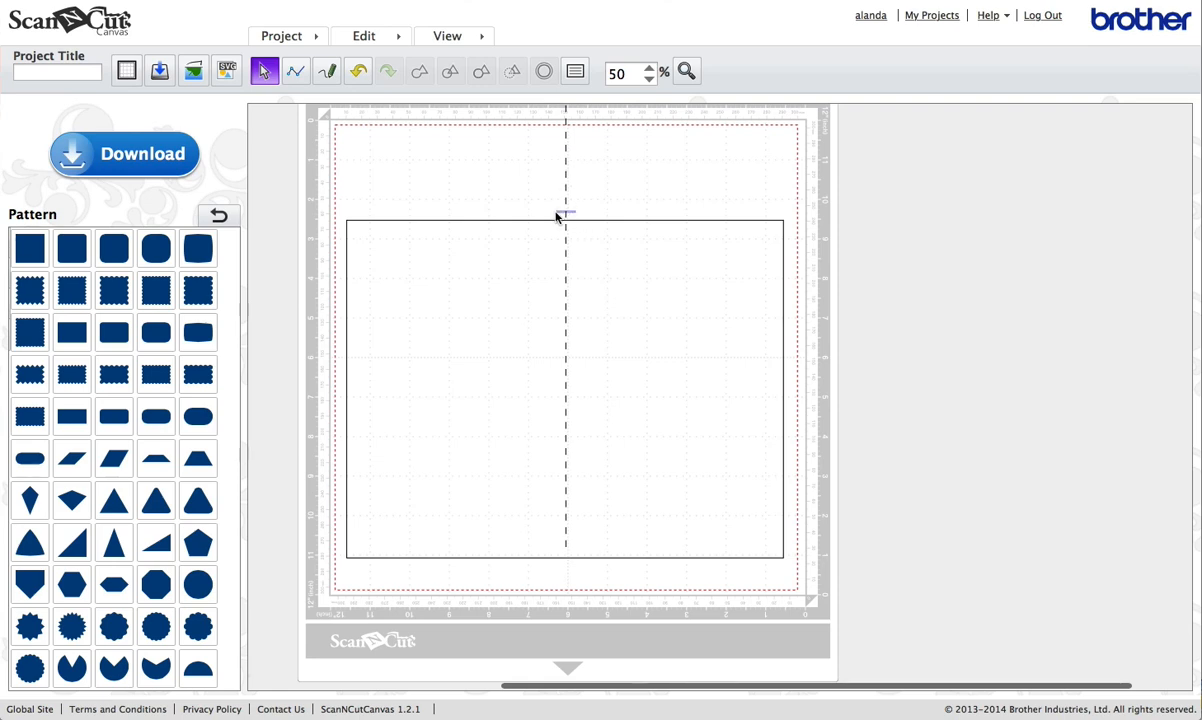
left_click_drag(558, 214, 554, 106)
scroll(600, 181, "up", 2)
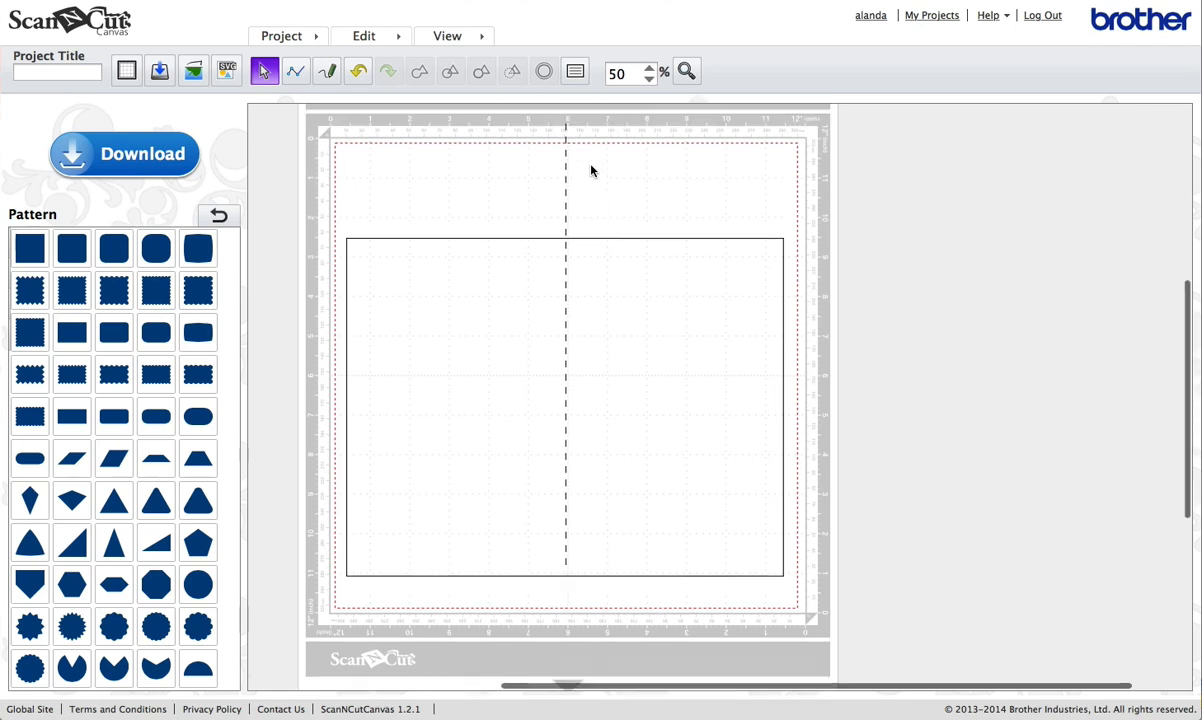
left_click(583, 280)
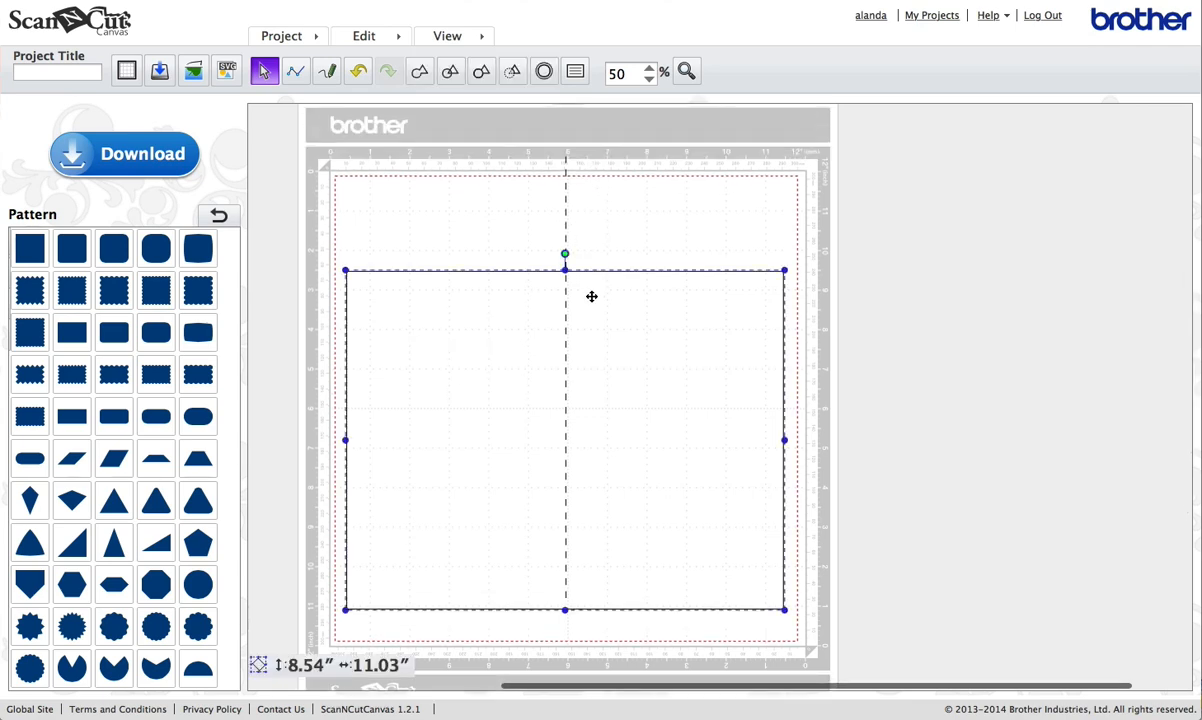
key("Down")
key("Down")
left_click(566, 263)
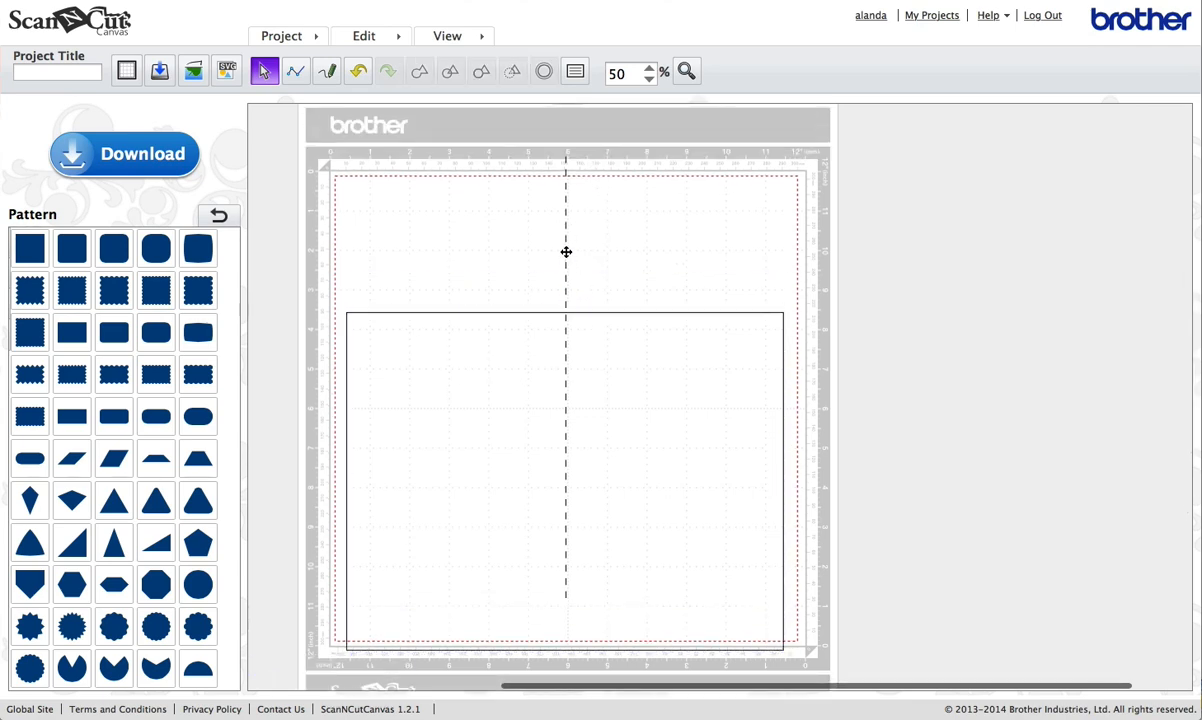
left_click(566, 252)
key("Down")
key("Down")
left_click(633, 344)
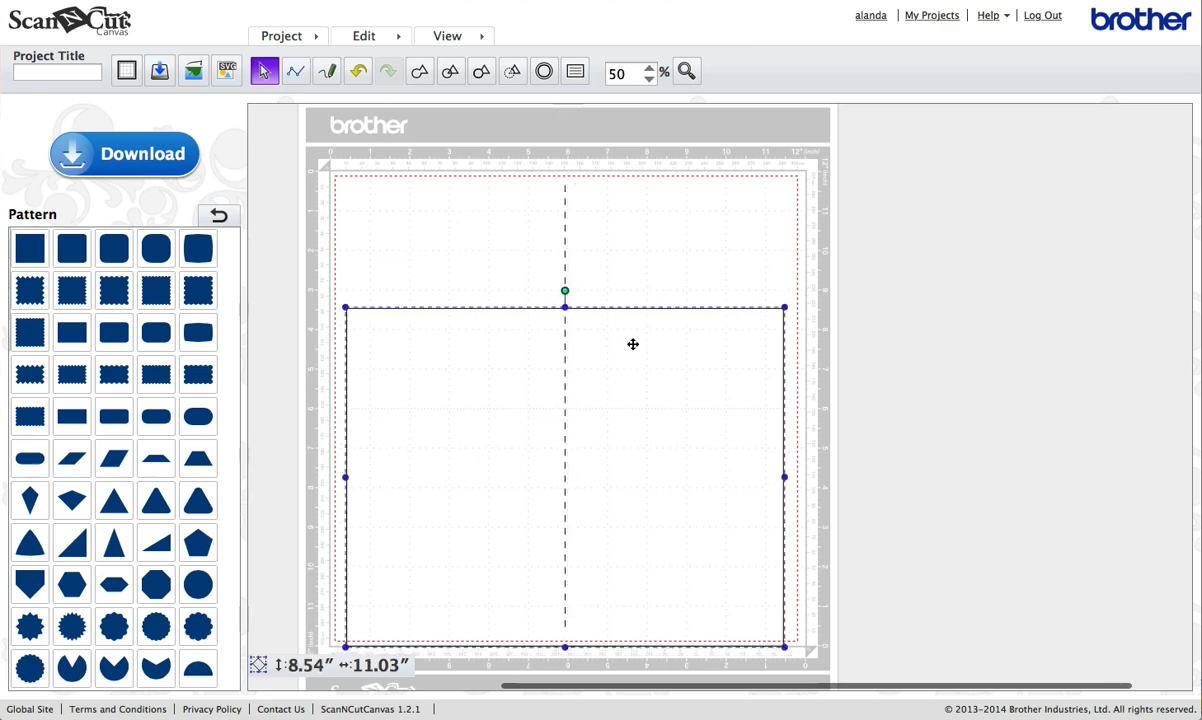
left_click_drag(633, 344, 630, 336)
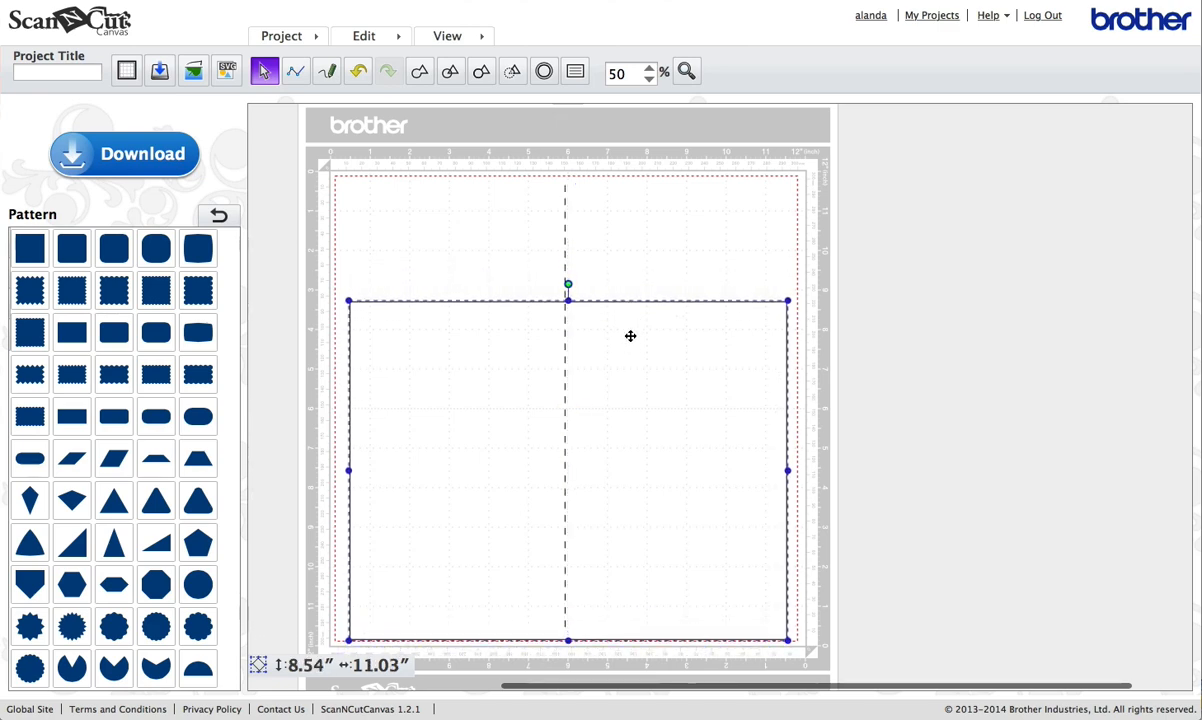
left_click(553, 239)
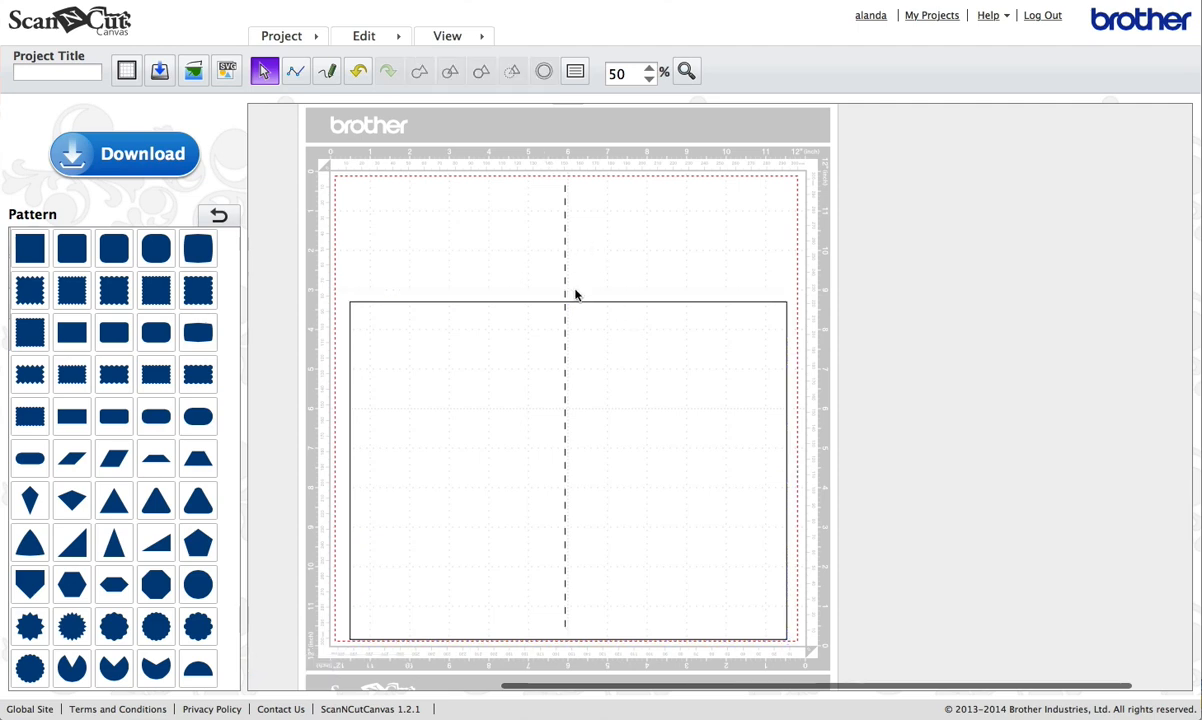
left_click_drag(567, 298, 550, 182)
left_click(565, 232)
left_click(540, 195)
Ungroup the dashed vertical line into separate dashes
left_click(565, 284)
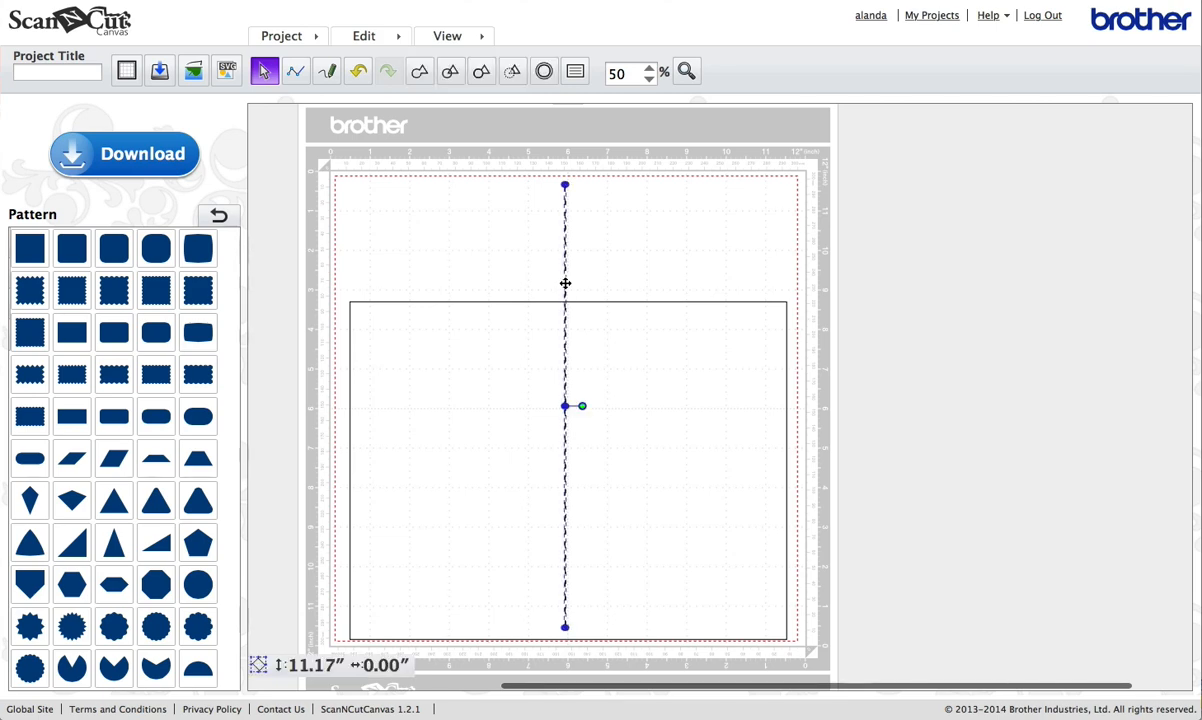
right_click(565, 284)
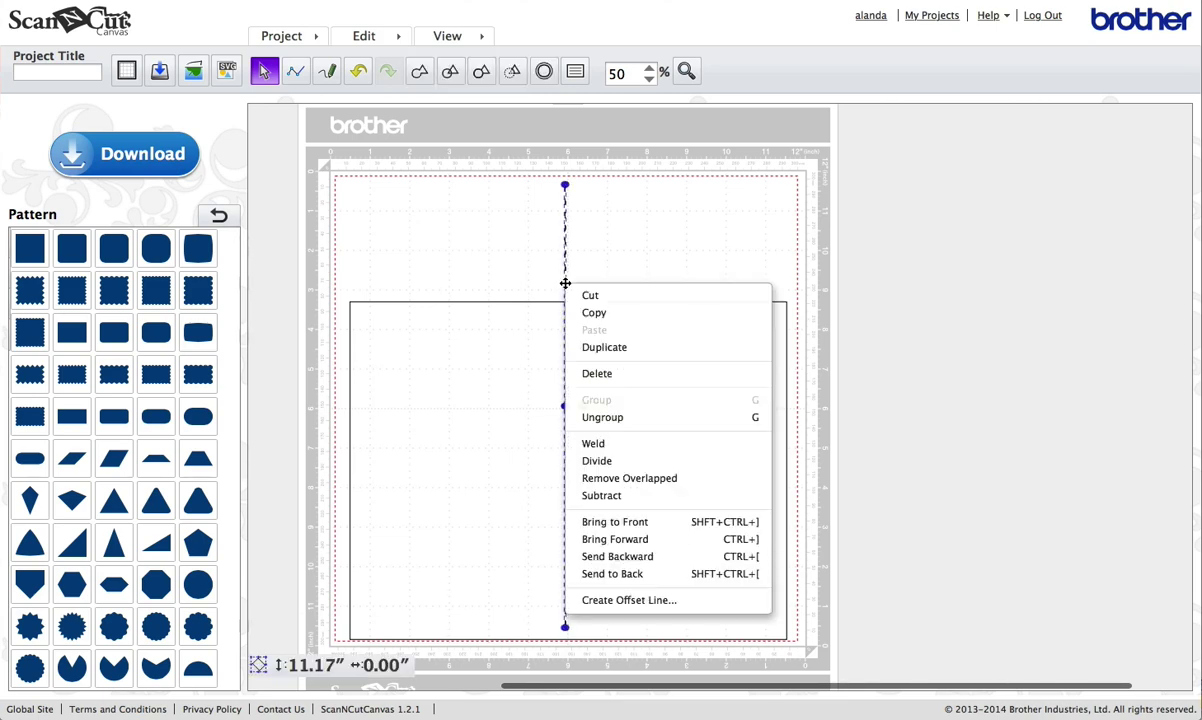
left_click(596, 414)
left_click(622, 273)
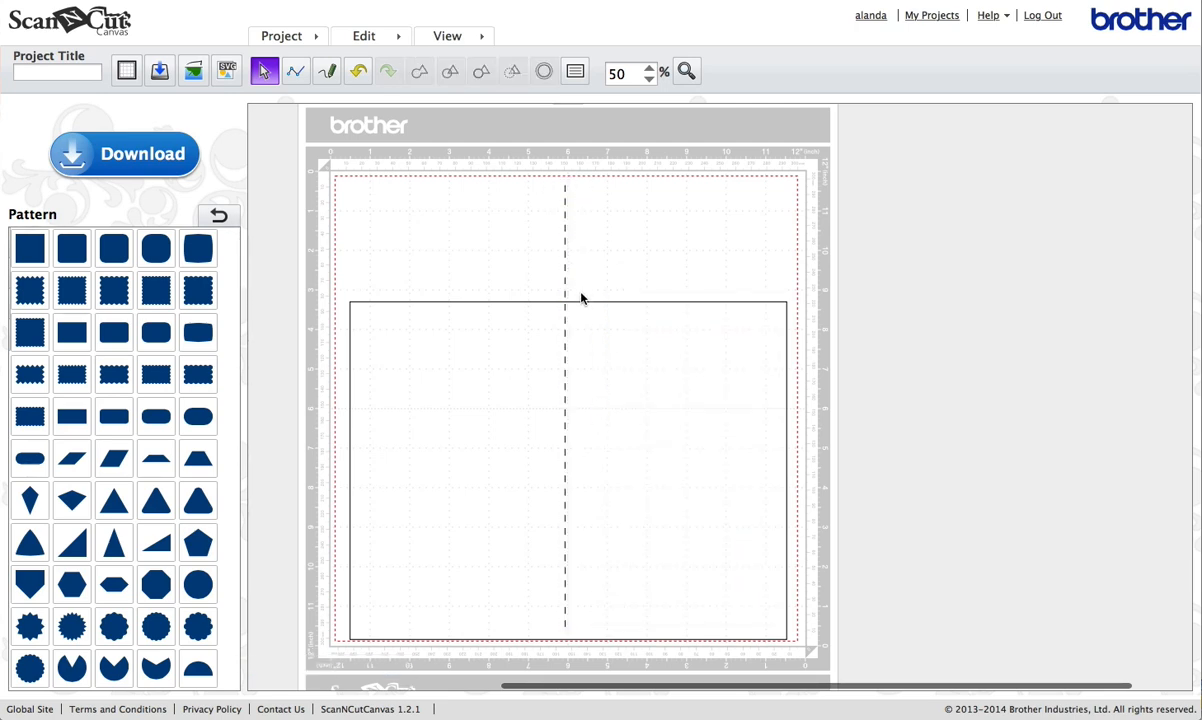
Cut away the dashes sitting above the rectangle card
left_click_drag(551, 183, 580, 298)
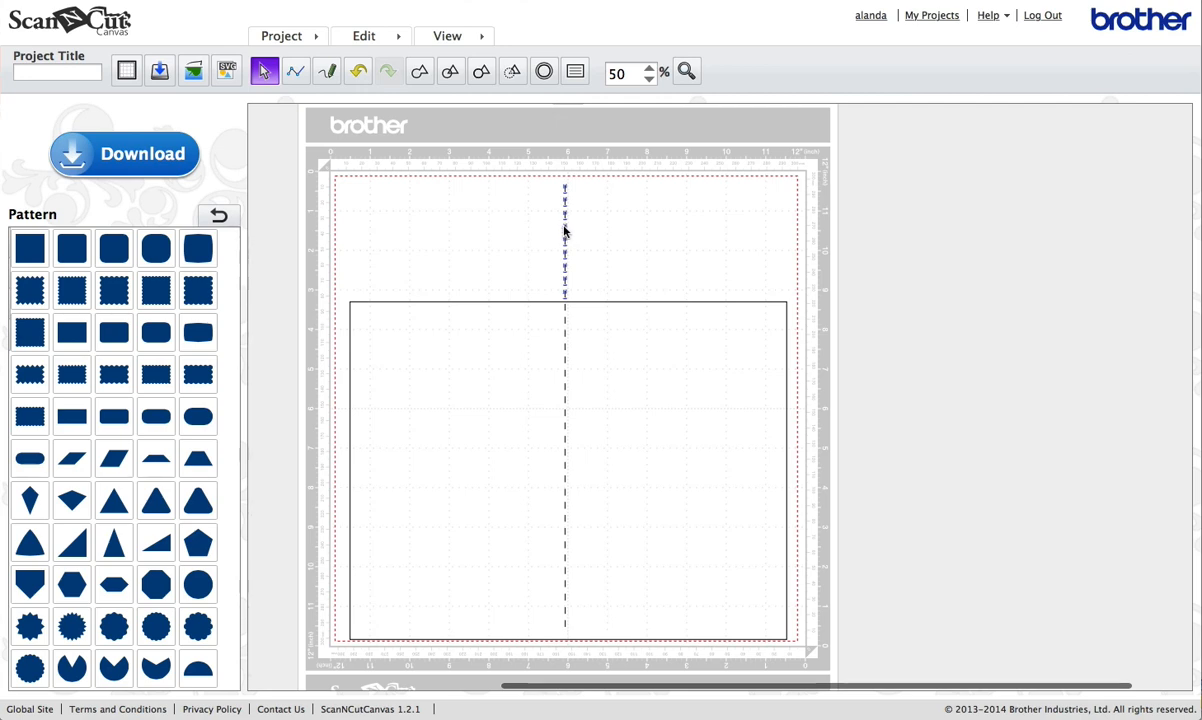
right_click(565, 230)
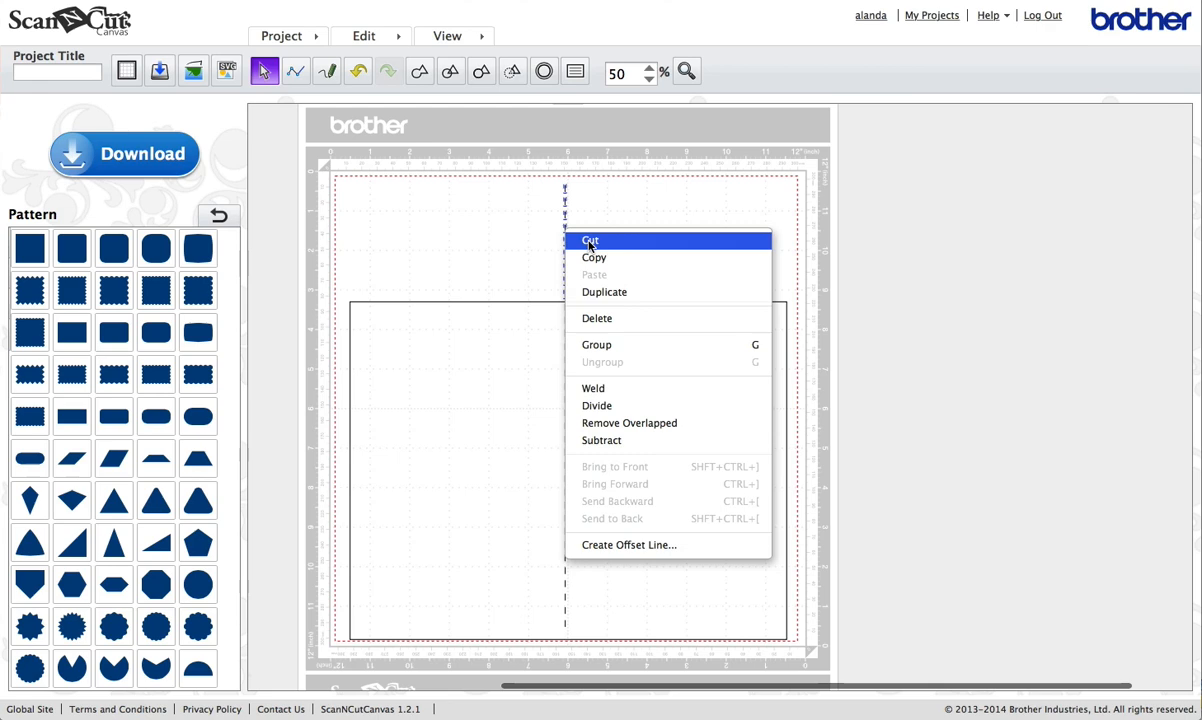
left_click(590, 242)
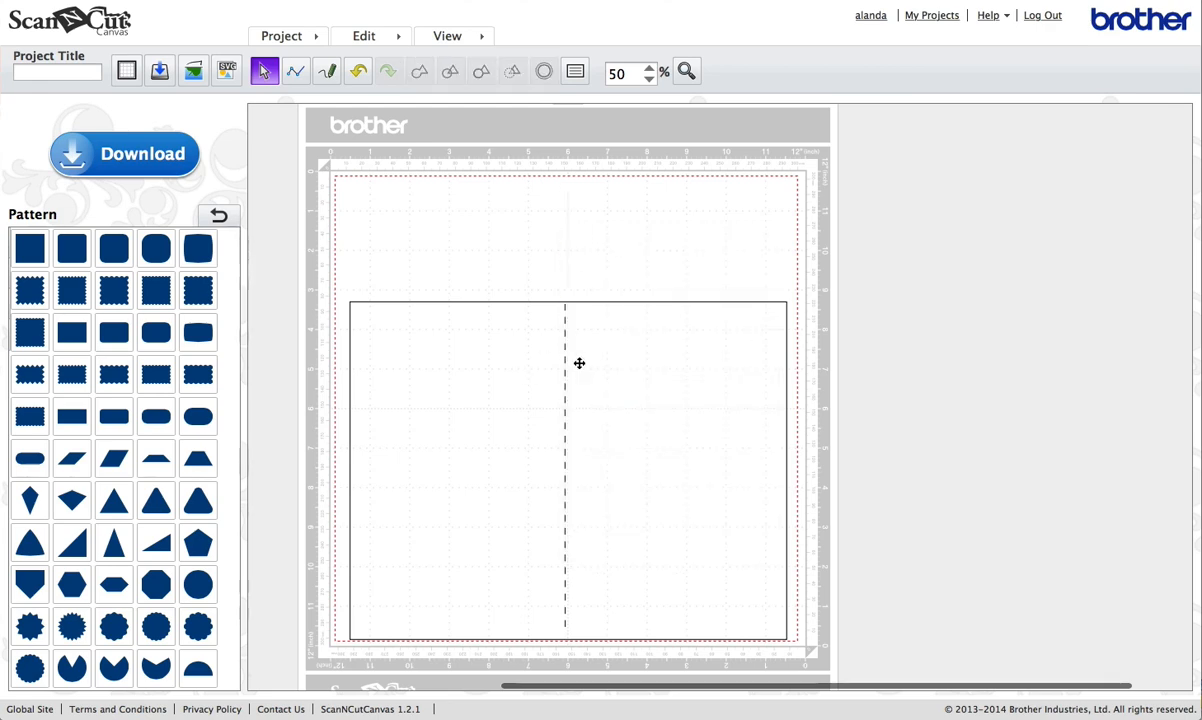
scroll(576, 546, "down", 2)
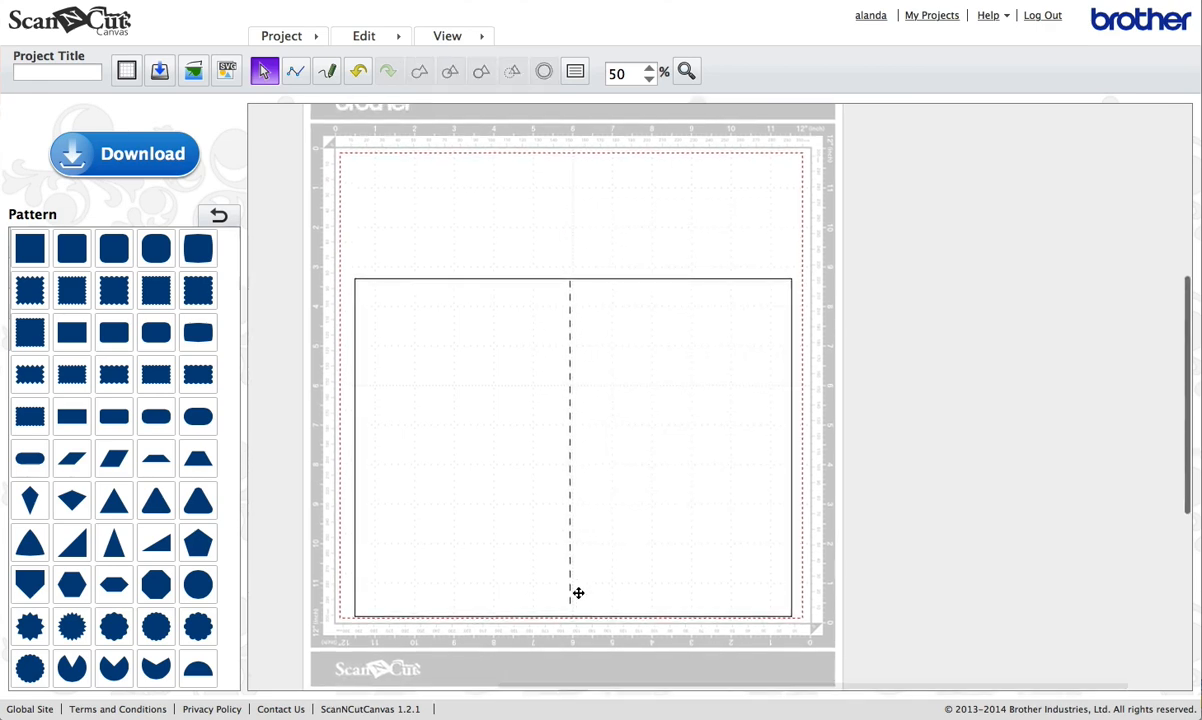
scroll(576, 520, "down", 2)
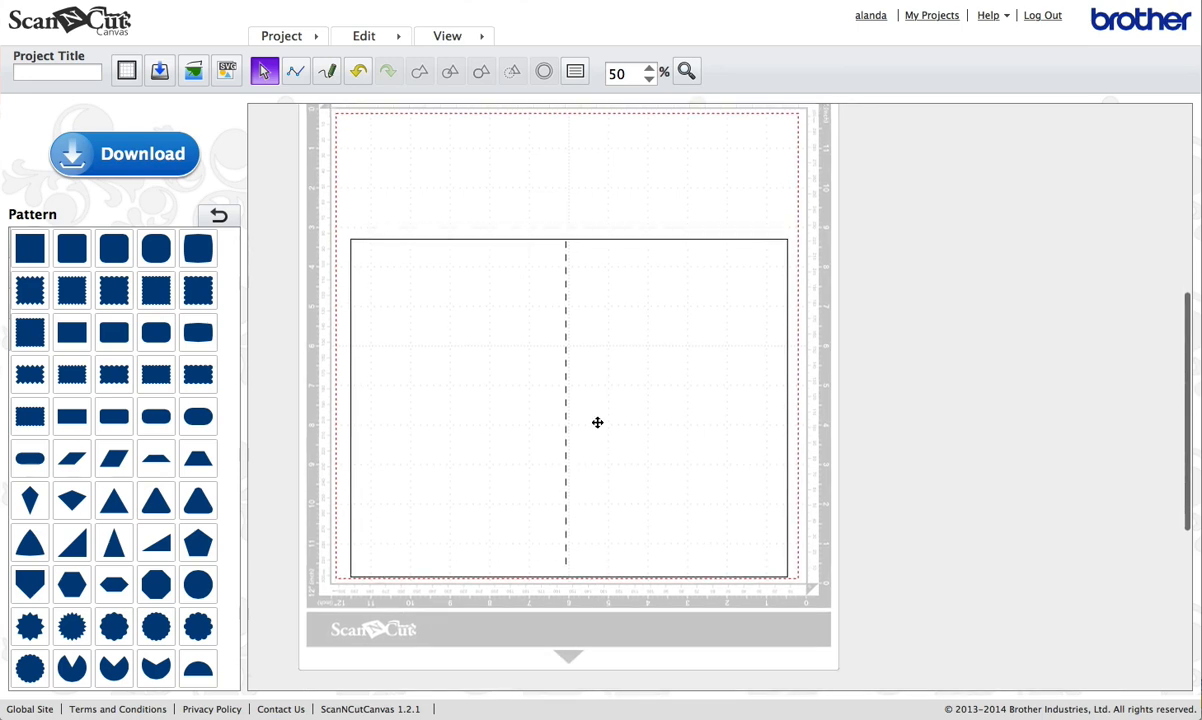
Move the rectangle aside and group the remaining dashes into one line object
left_click_drag(606, 424, 887, 420)
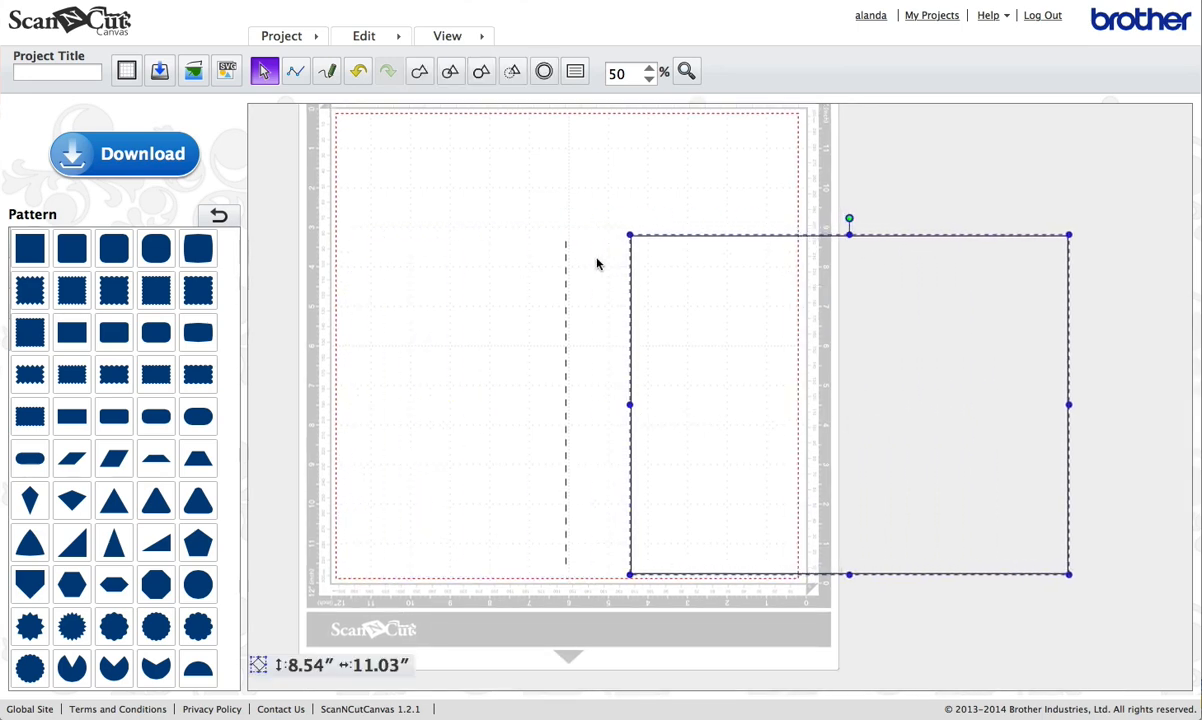
left_click_drag(527, 234, 584, 571)
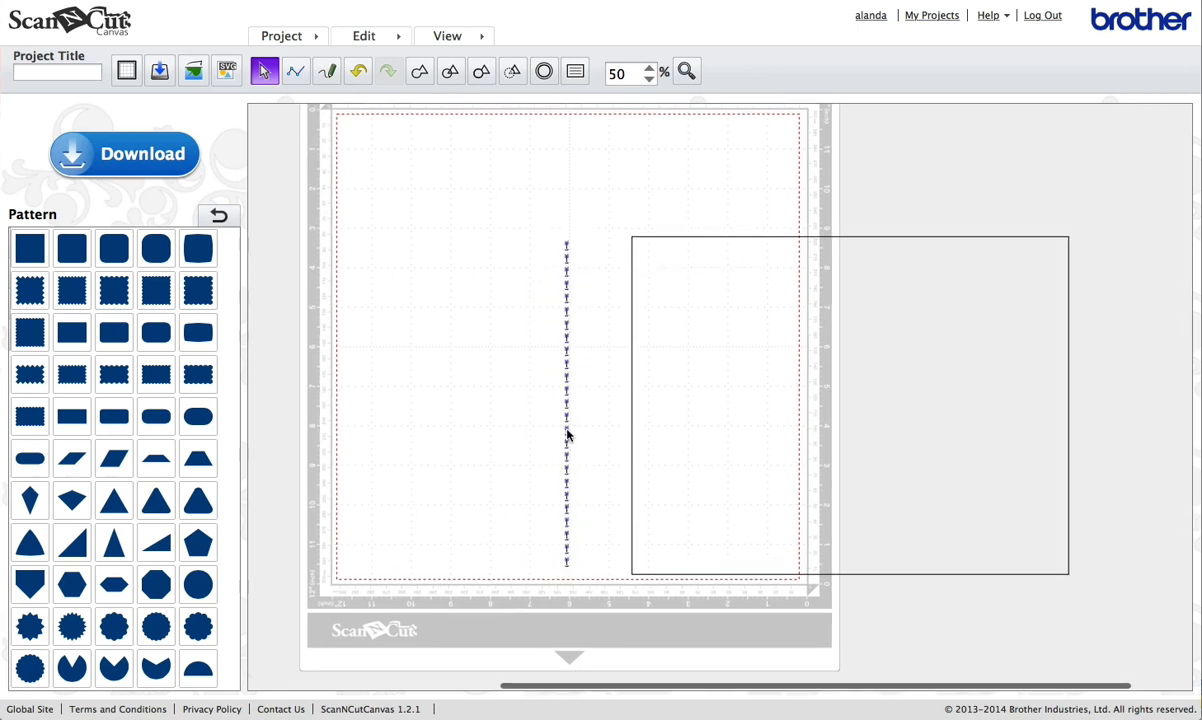
right_click(568, 432)
left_click(600, 492)
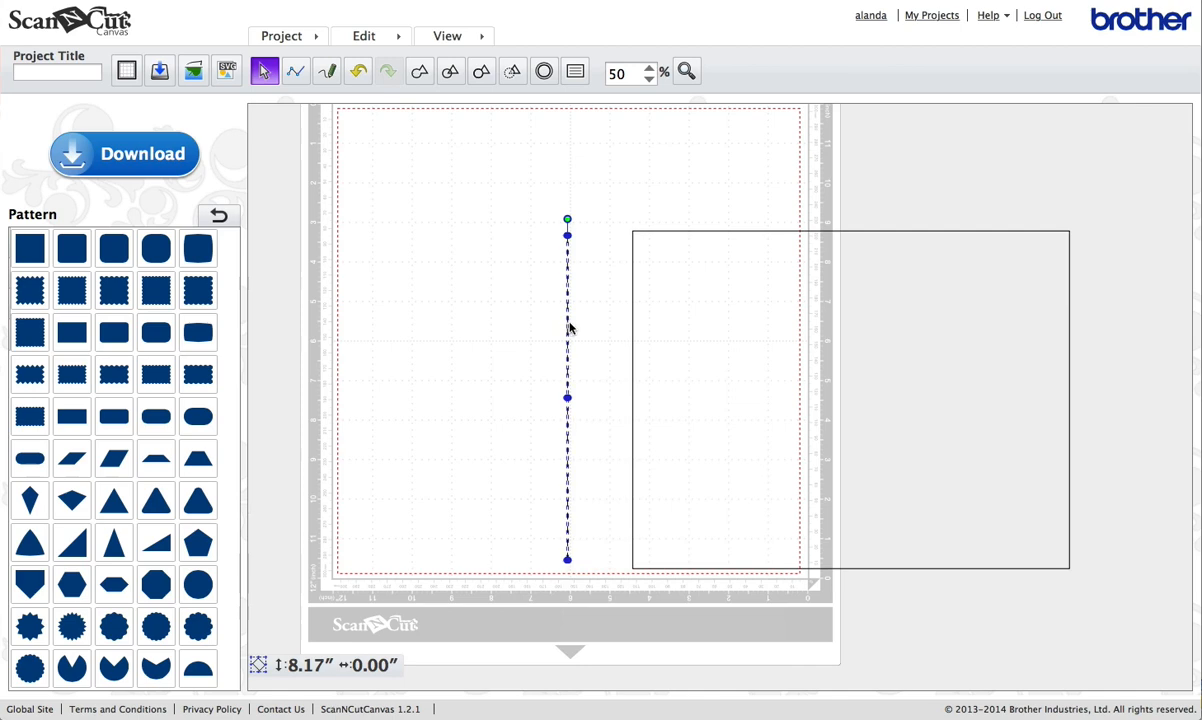
Shift the dashed line left and bring the rectangle back onto the upper mat
left_click(687, 321)
double_click(687, 321)
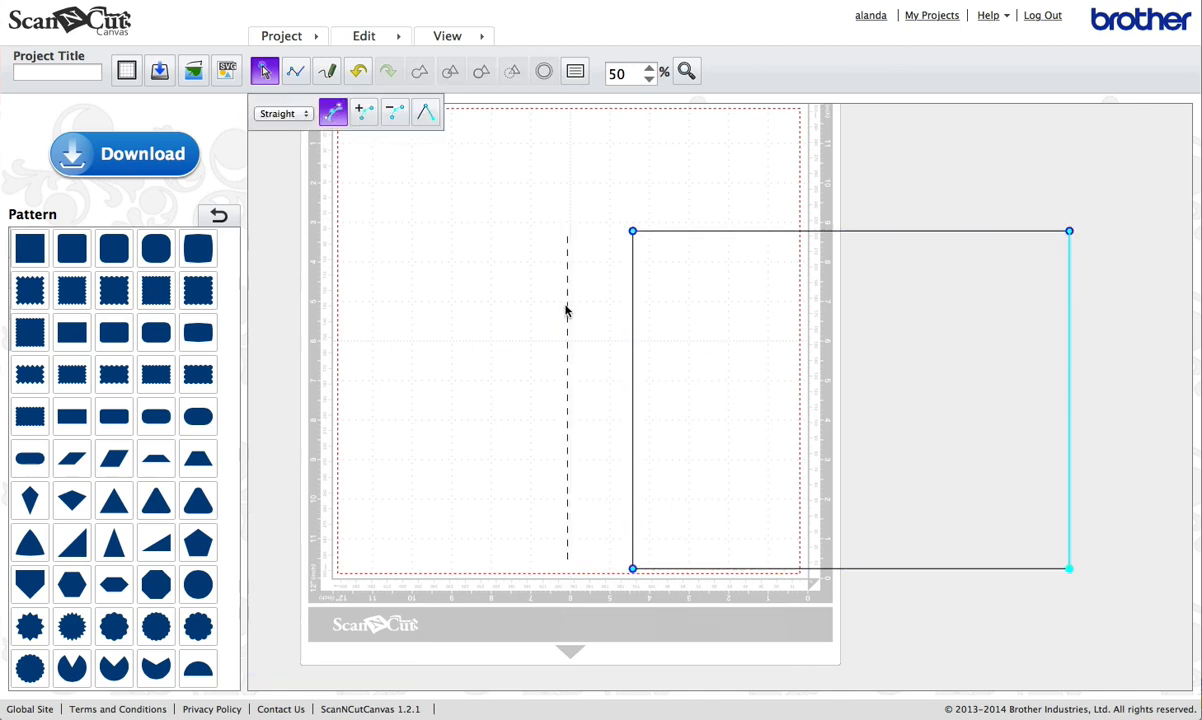
left_click(566, 311)
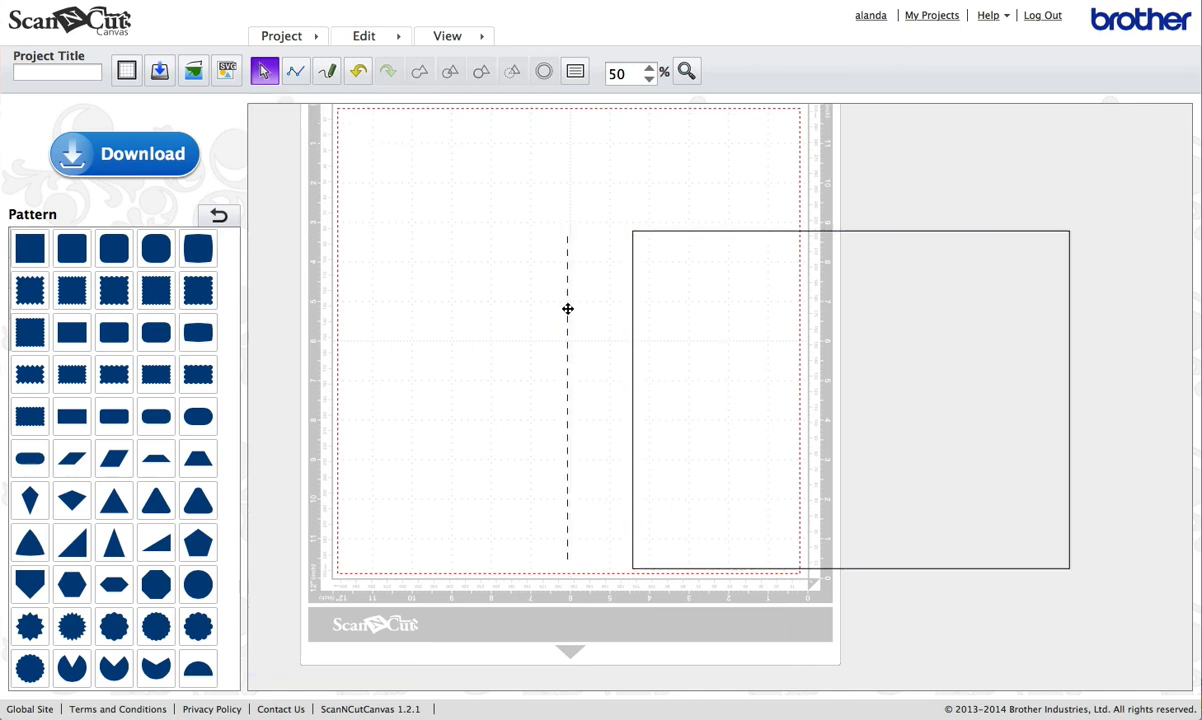
left_click_drag(568, 309, 380, 309)
left_click(778, 345)
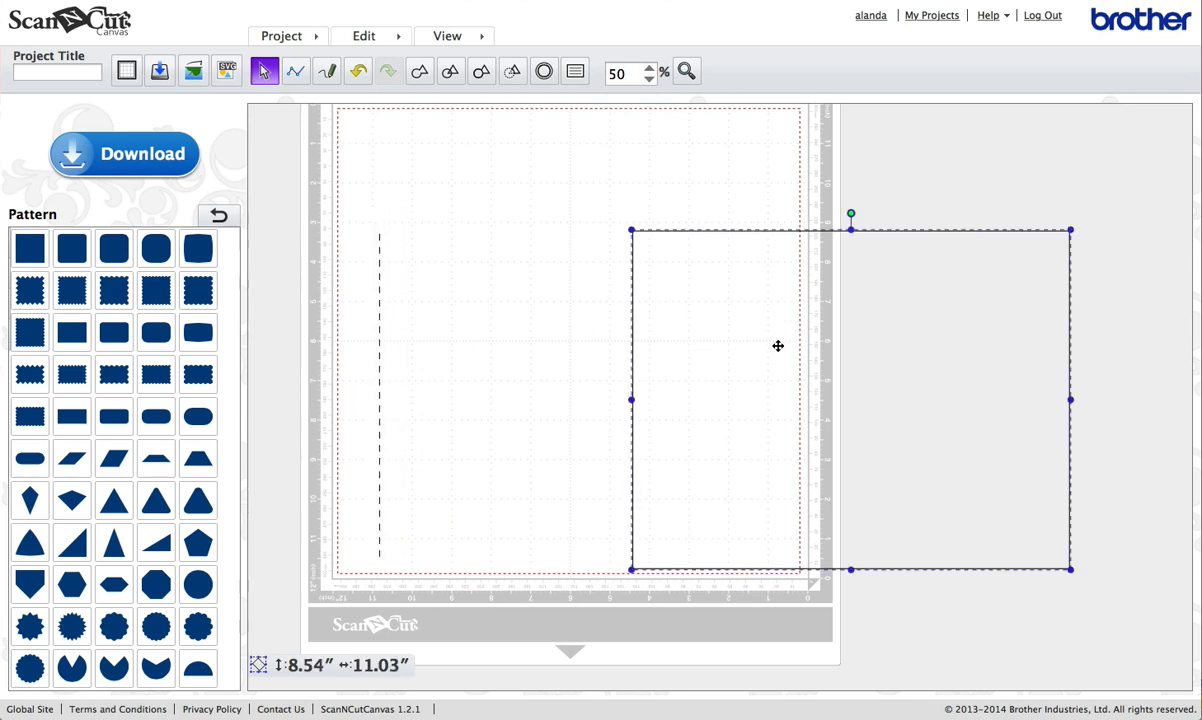
left_click_drag(778, 345, 498, 277)
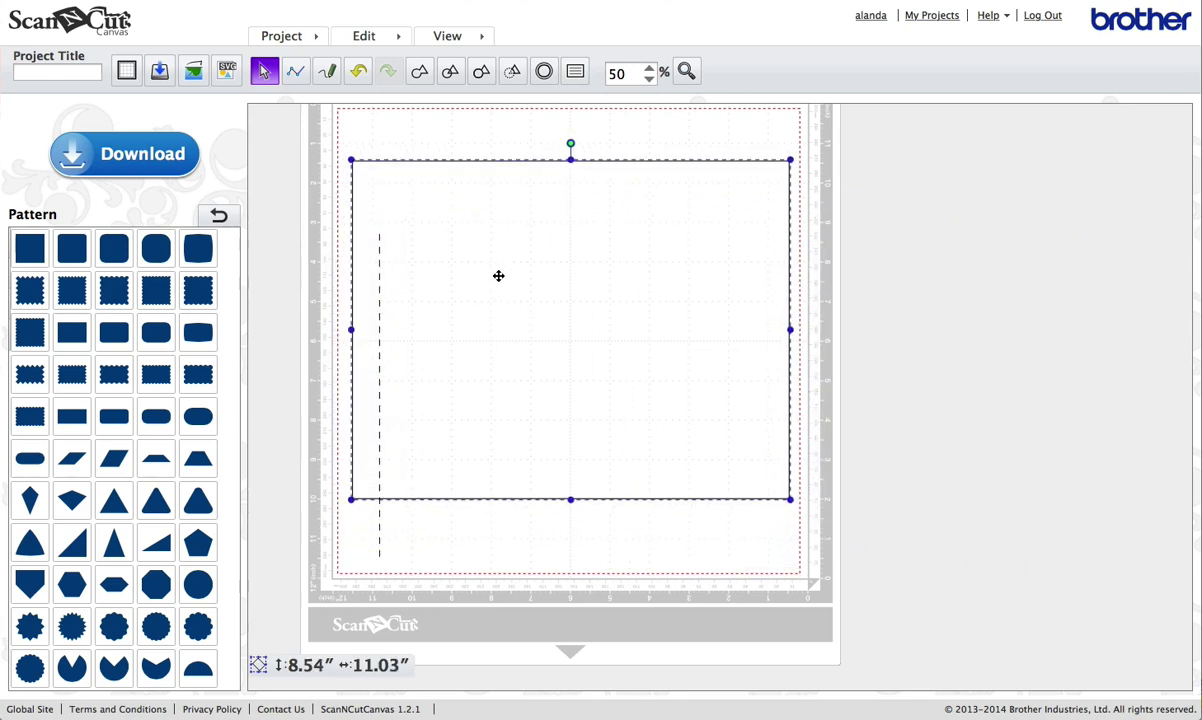
Drag the dashed line roughly into the middle of the rectangle
left_click(460, 529)
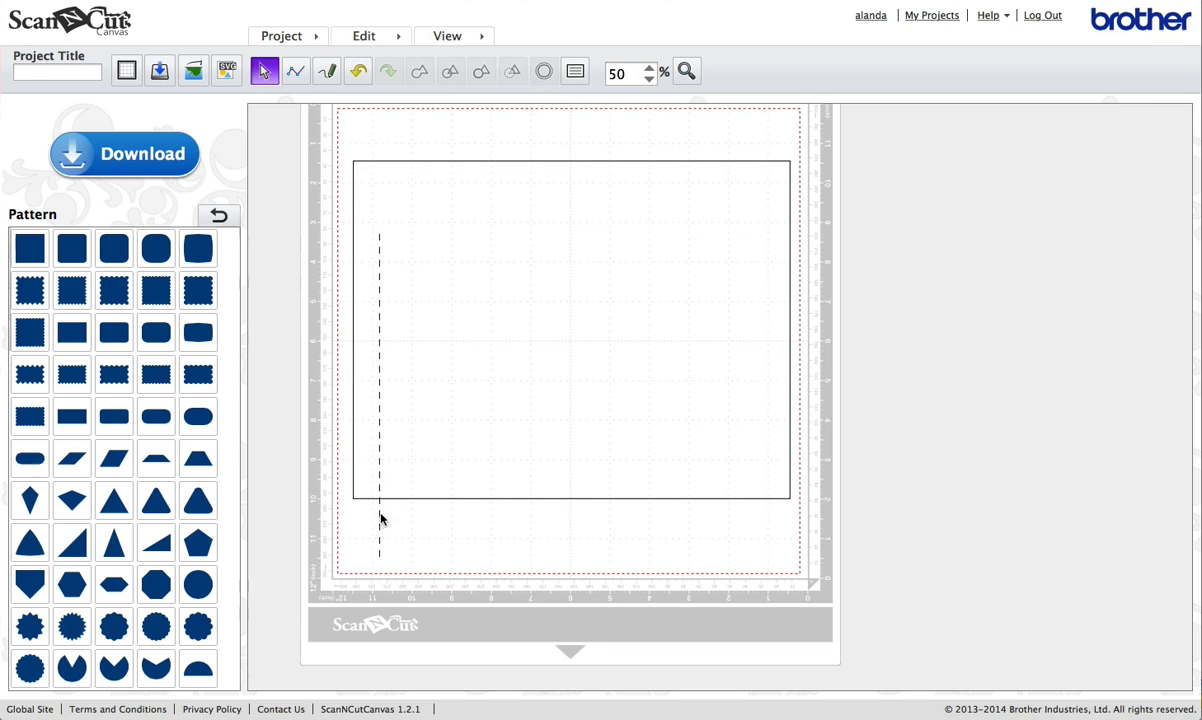
left_click_drag(380, 515, 571, 450)
left_click(622, 450)
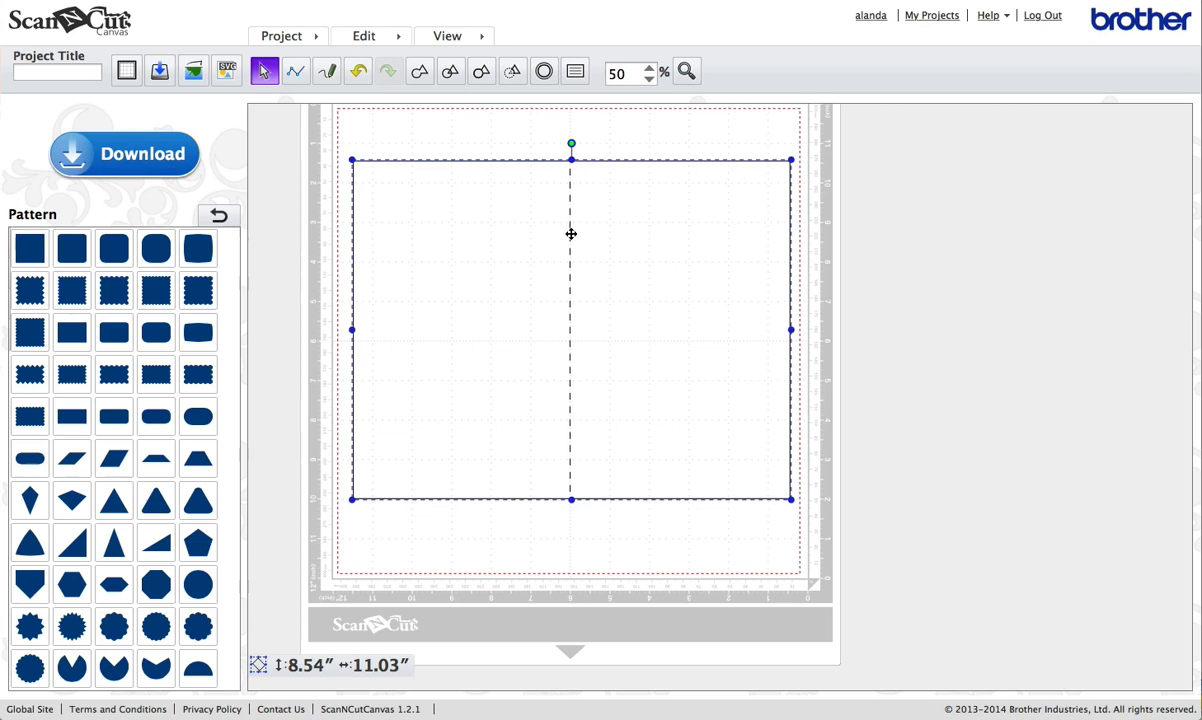
Select both shapes and centre the line horizontally on the rectangle via Edit > Align > Center
left_click(570, 236)
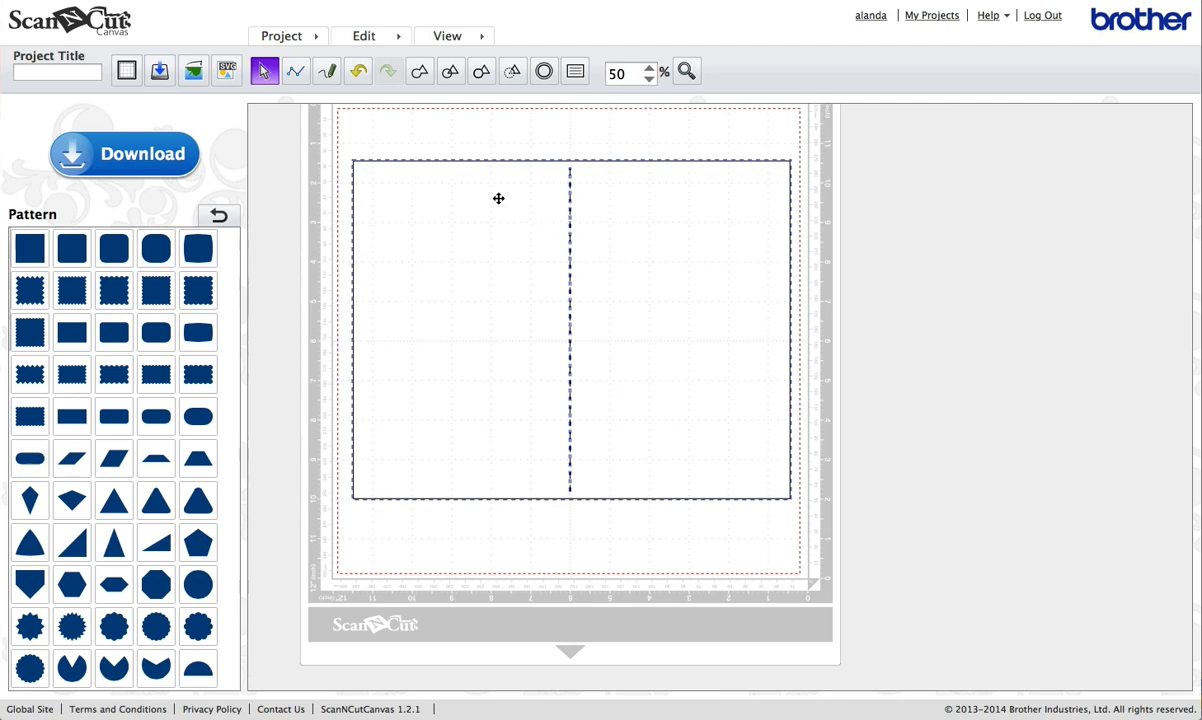
left_click(362, 38)
mouse_move(373, 276)
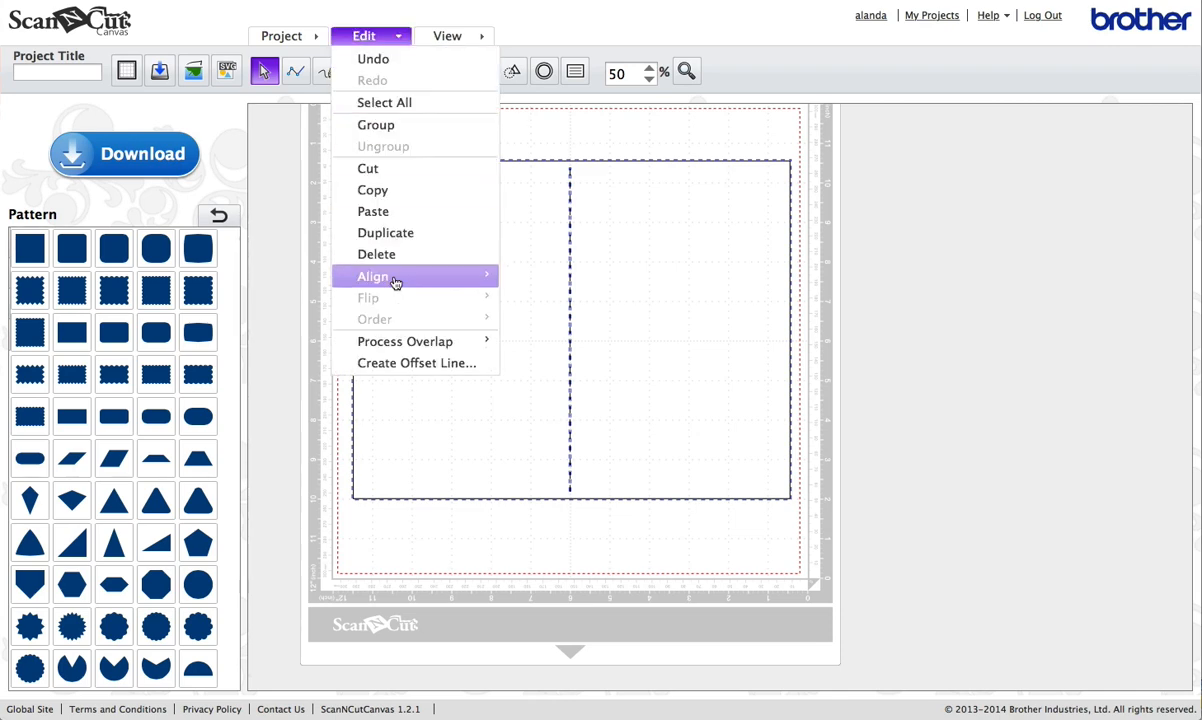
left_click(544, 299)
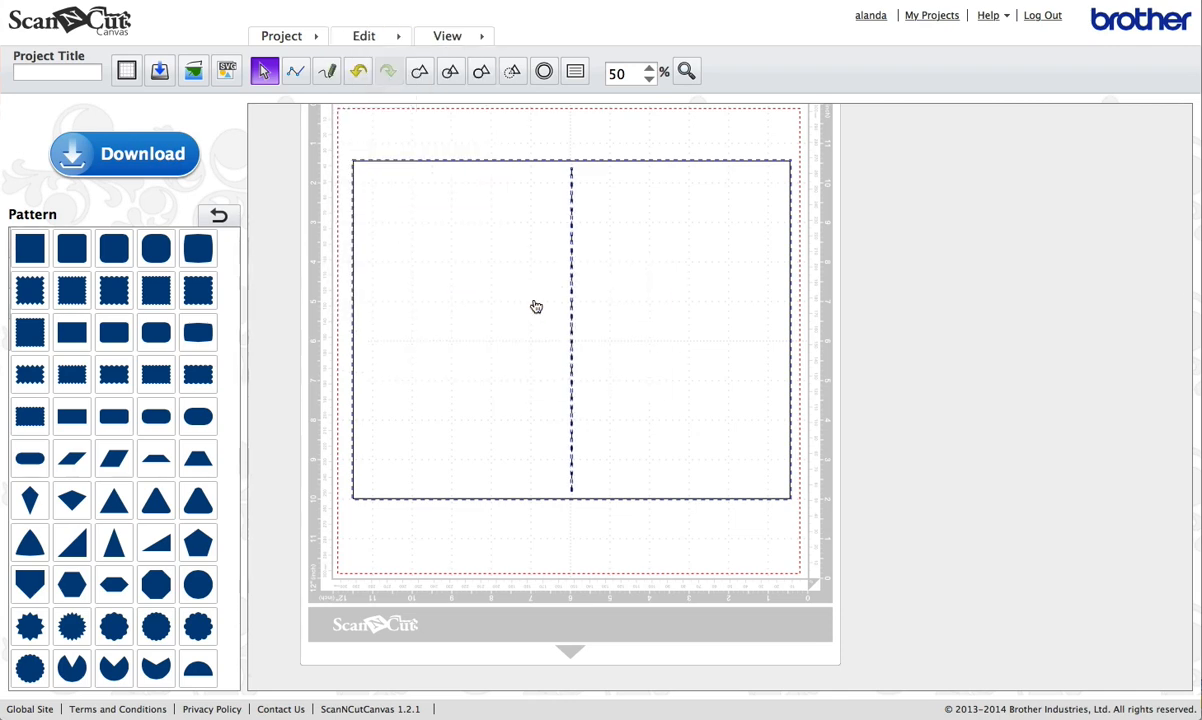
Centre the line vertically on the rectangle via Edit > Align > Middle, then deselect
left_click(364, 36)
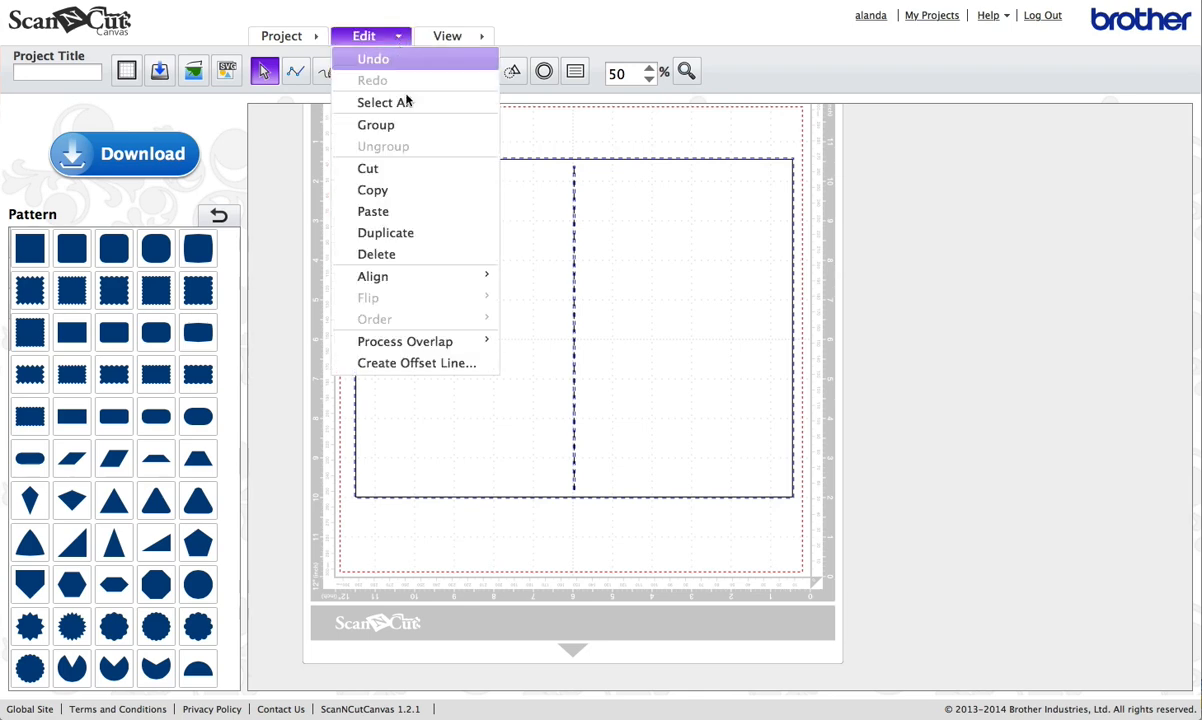
mouse_move(414, 276)
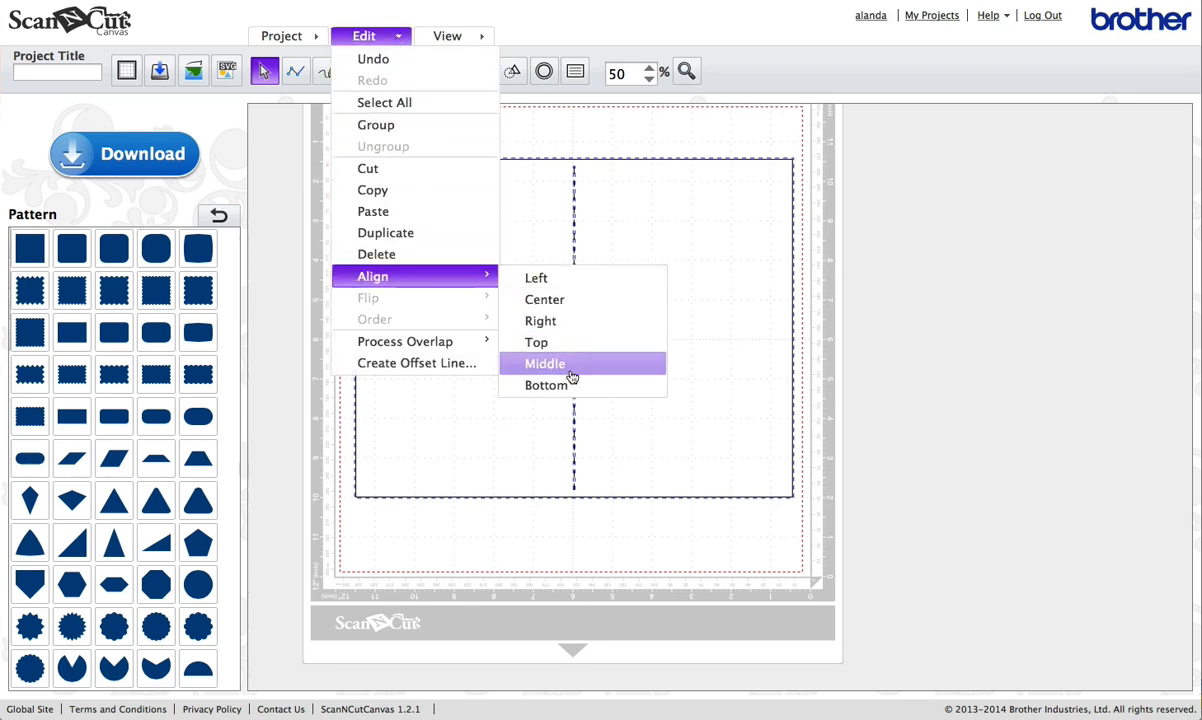
left_click(633, 318)
left_click(617, 140)
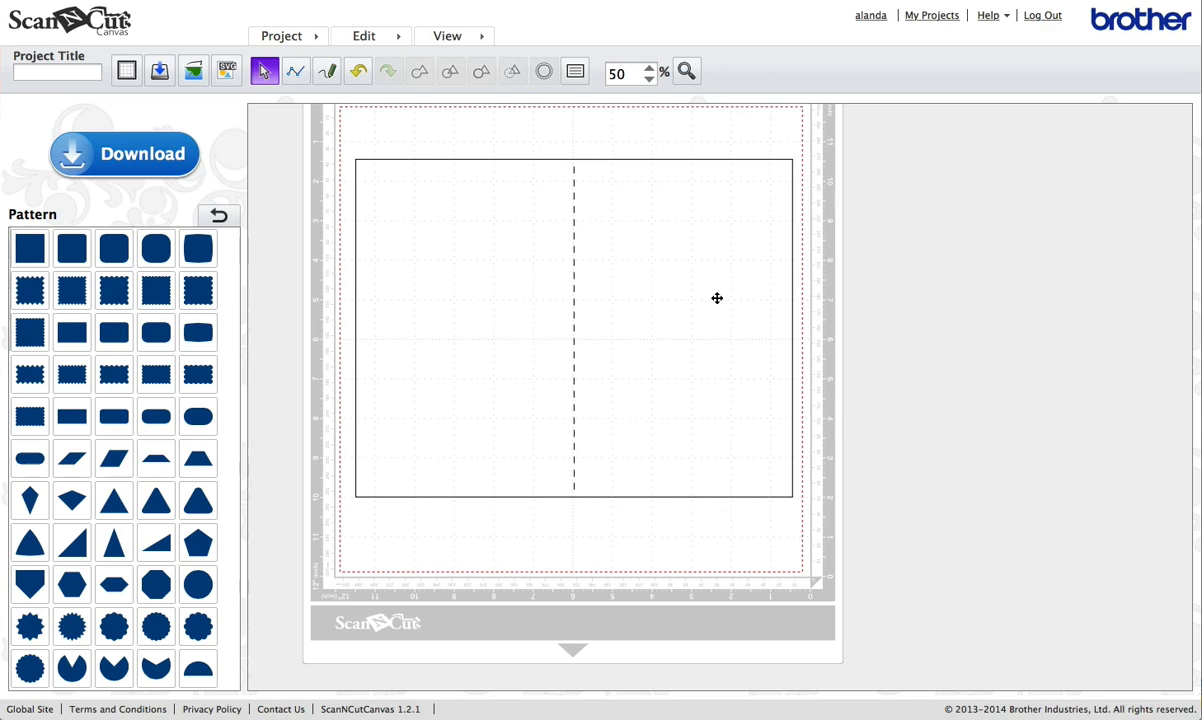
scroll(716, 298, "up", 2)
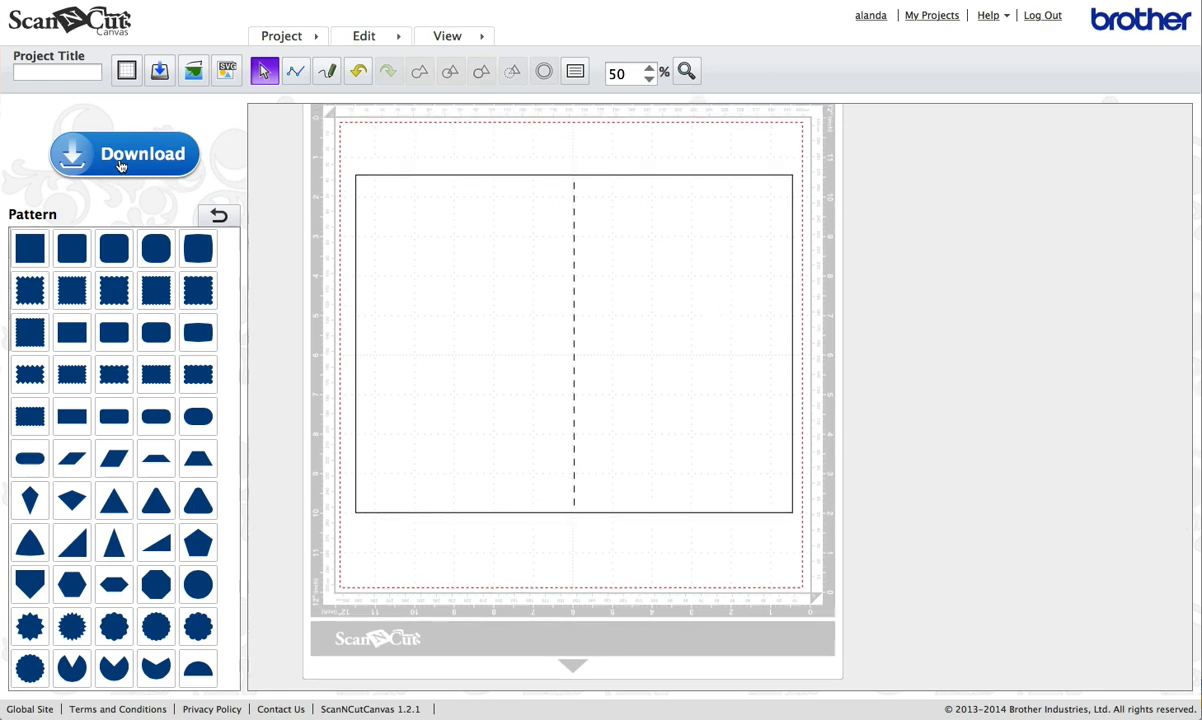
left_click(34, 72)
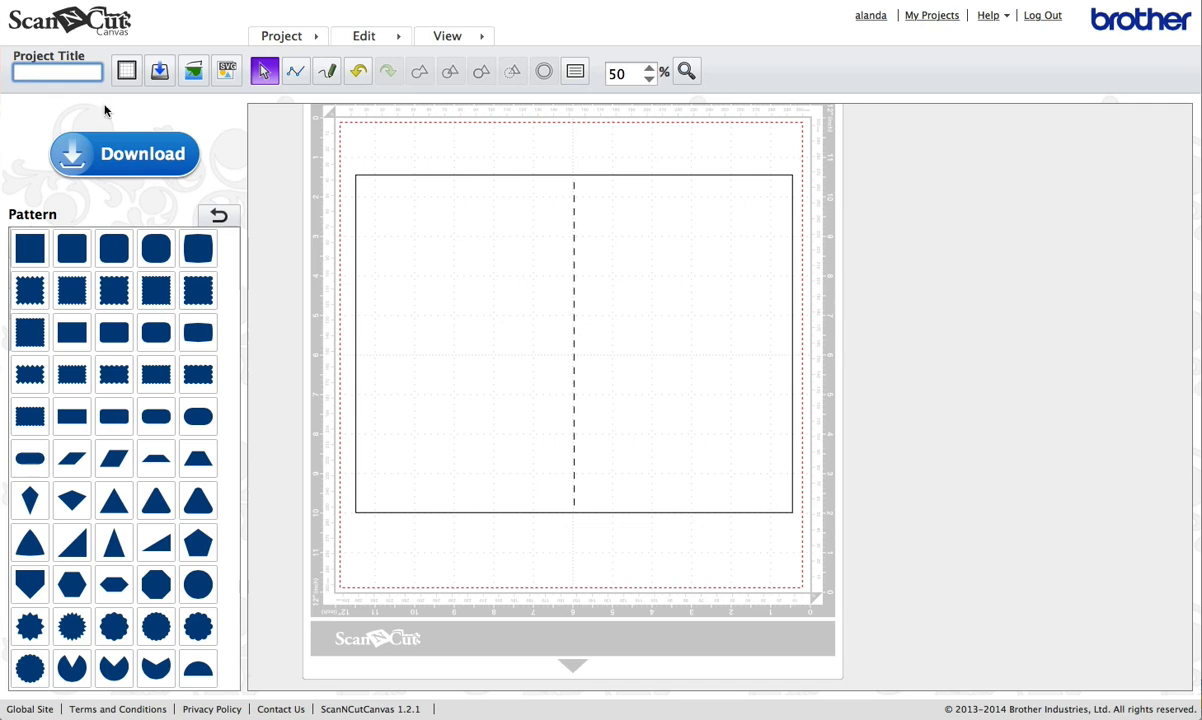